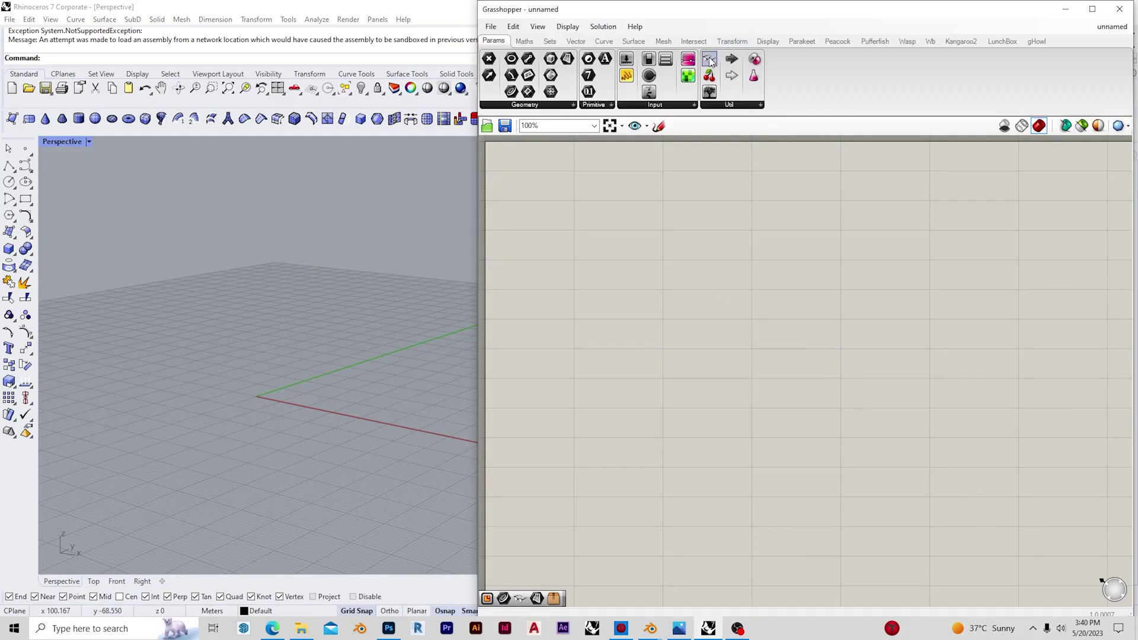
Add the component-name labelling utility to the empty canvas and place a YZ Plane component
left_click_drag(708, 59, 528, 172)
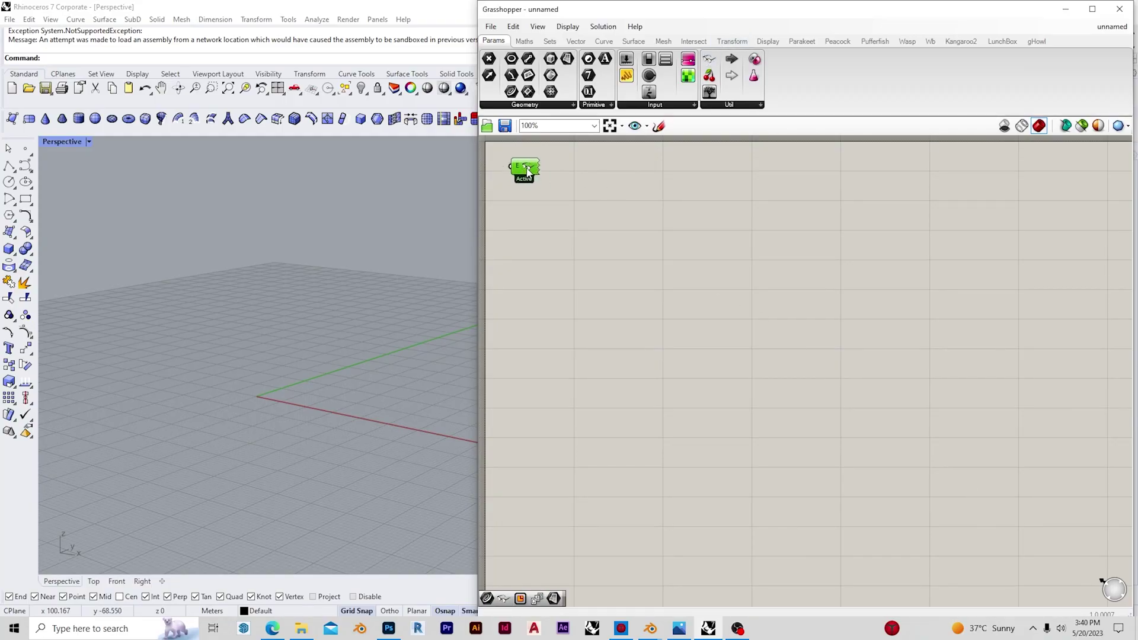
double_click(648, 244)
type("yz")
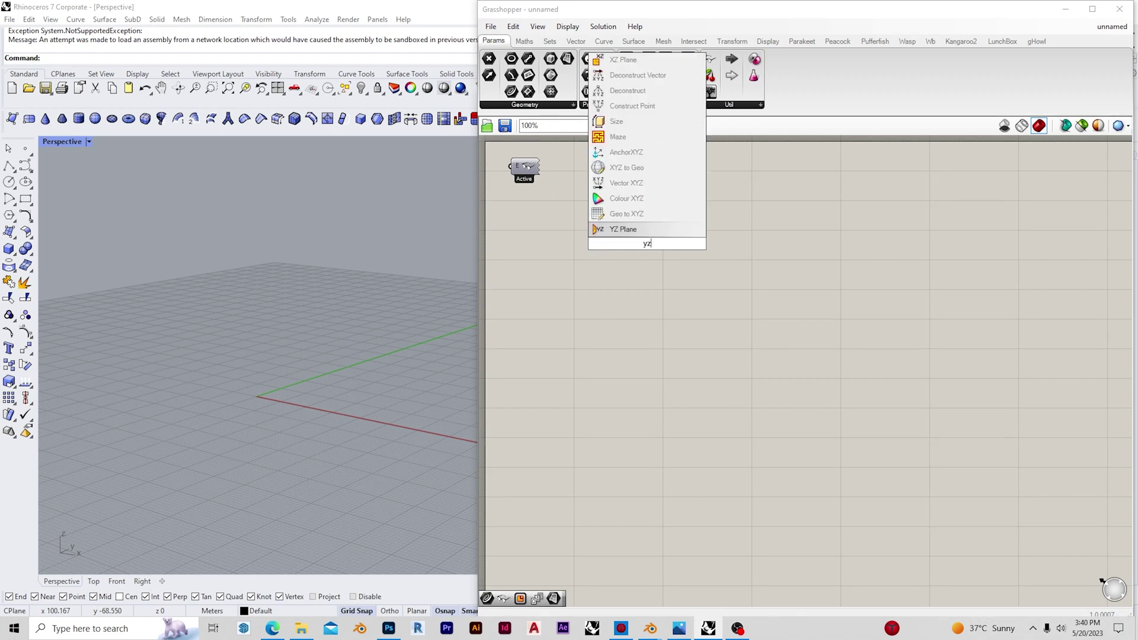
key("Return")
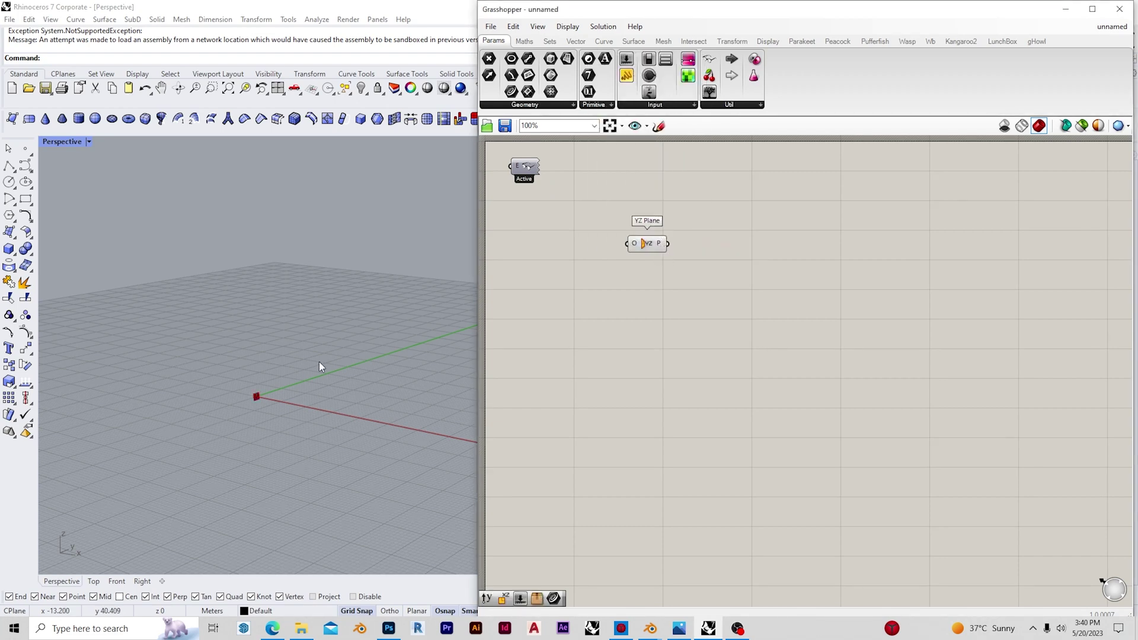
scroll(241, 407, "up", 3)
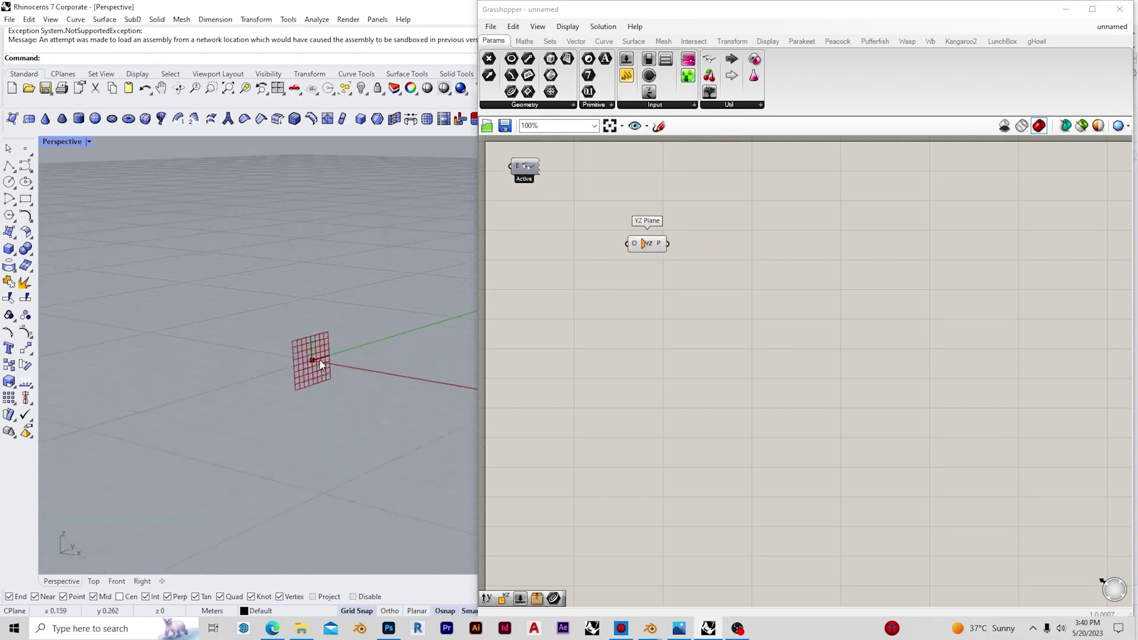
Add a Rectangle component and feed the YZ Plane output into its plane (P) input
double_click(789, 264)
type("rectangle")
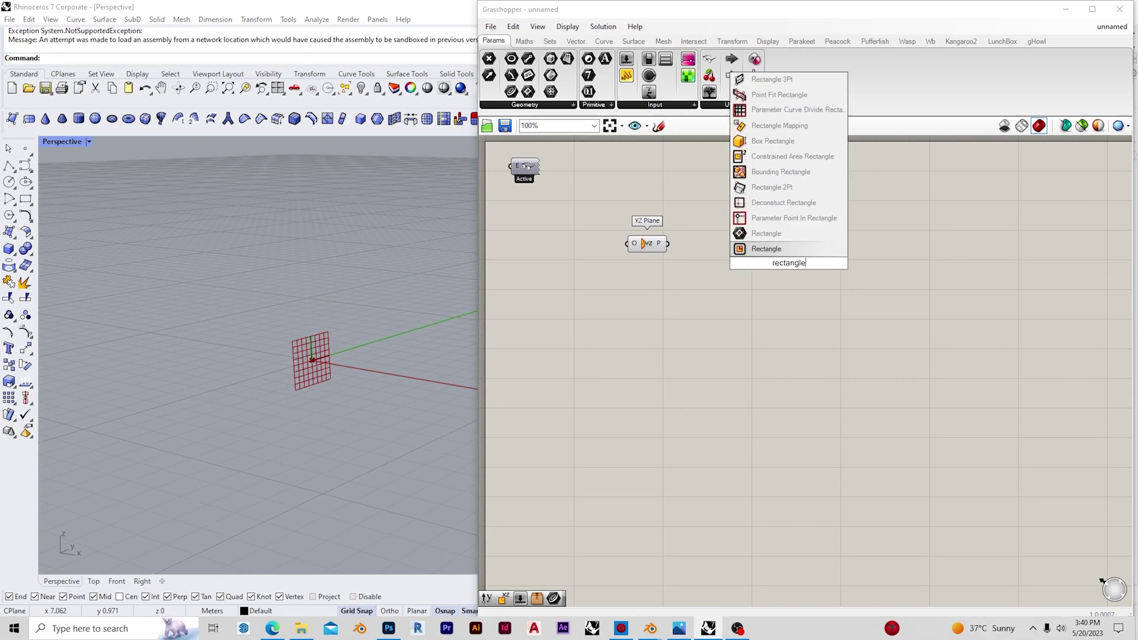
key("Return")
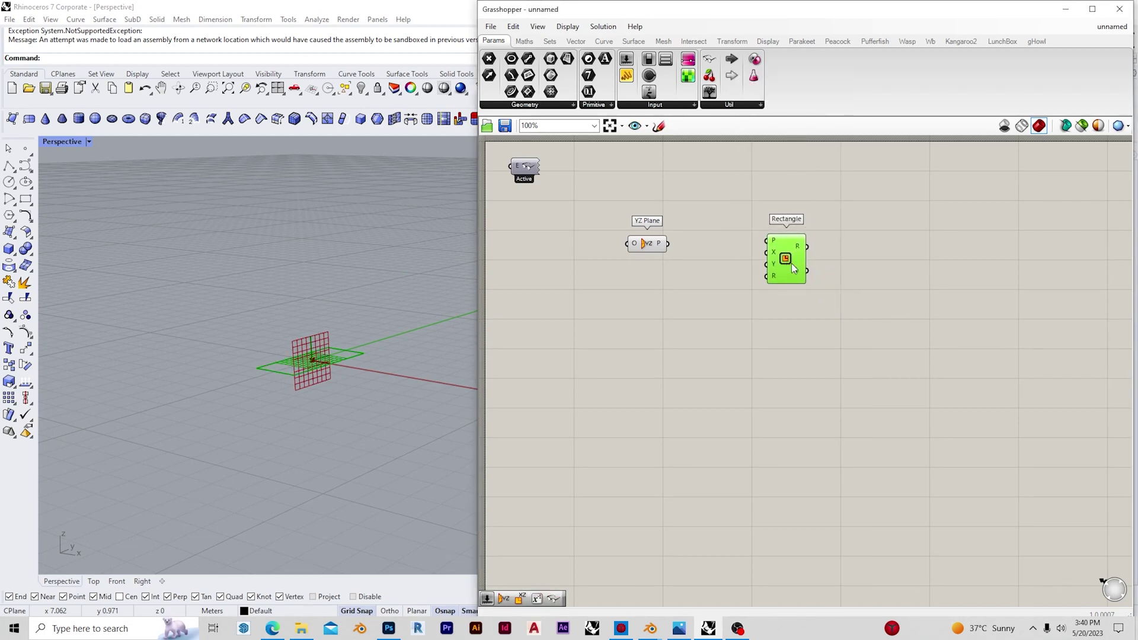
left_click_drag(668, 242, 804, 260)
left_click(679, 282)
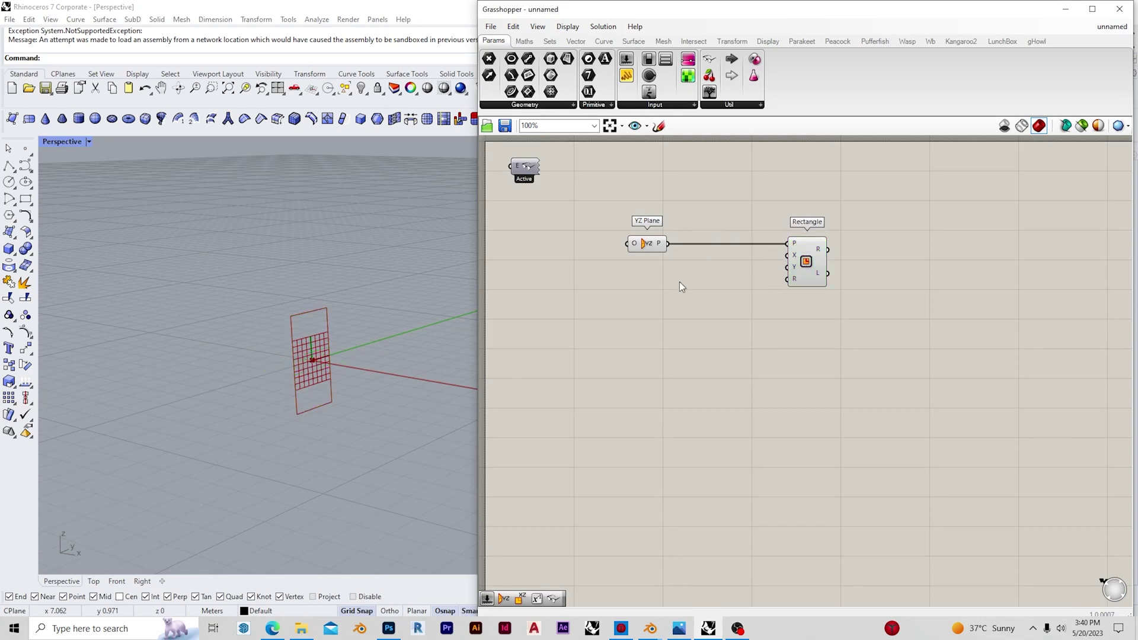
Create a number slider of 100 and connect it to the Rectangle's X input
double_click(645, 279)
type("100")
key("Return")
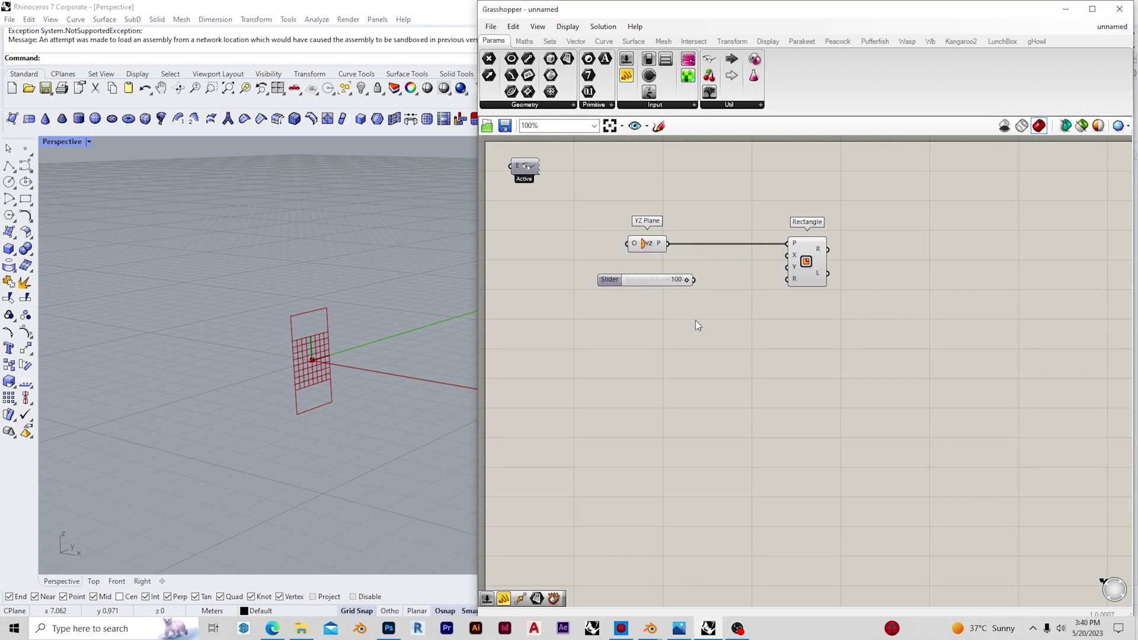
left_click_drag(788, 255, 694, 280)
left_click_drag(635, 282, 611, 265)
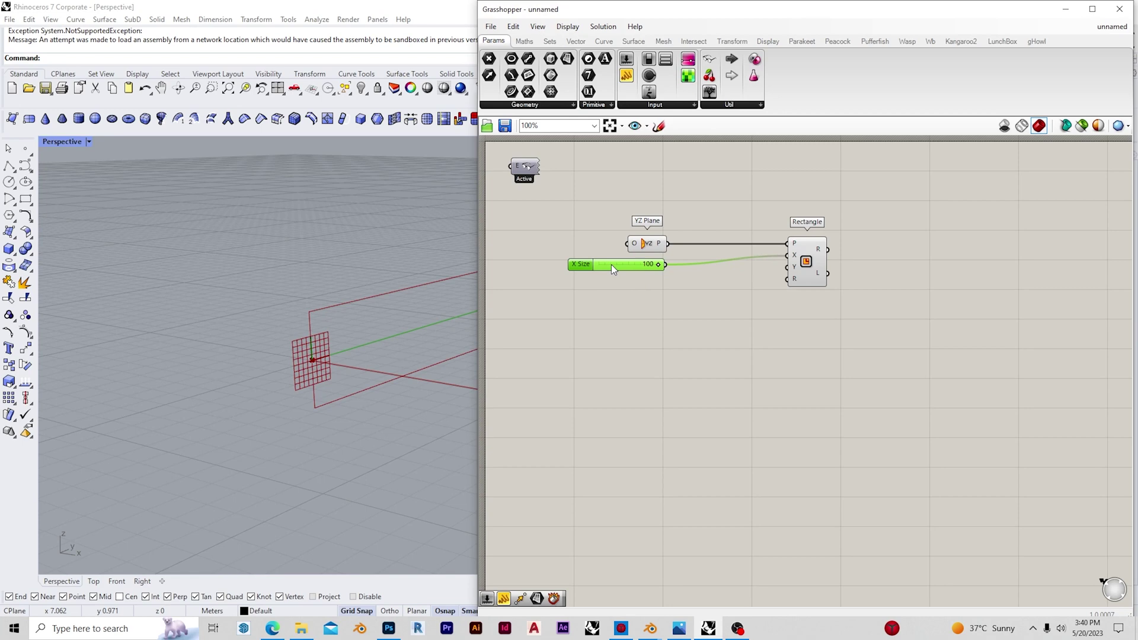
scroll(222, 414, "down", 10)
scroll(196, 399, "up", 4)
Create a number slider of 25 and connect it to the Rectangle's Y input
left_click(642, 323)
double_click(649, 293)
type("25")
key("Return")
left_click_drag(791, 272, 620, 281)
left_click(914, 258)
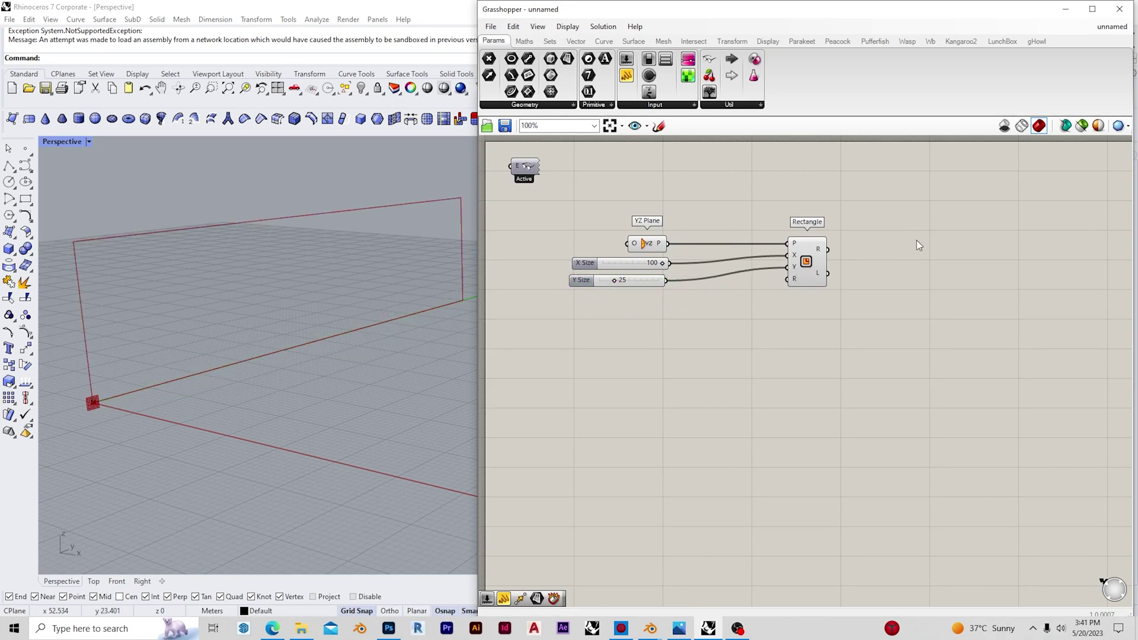
Add the LunchBox Skewed Quads component and connect the Rectangle's R output to its Srf input
scroll(879, 272, "down", 1)
scroll(805, 254, "up", 2)
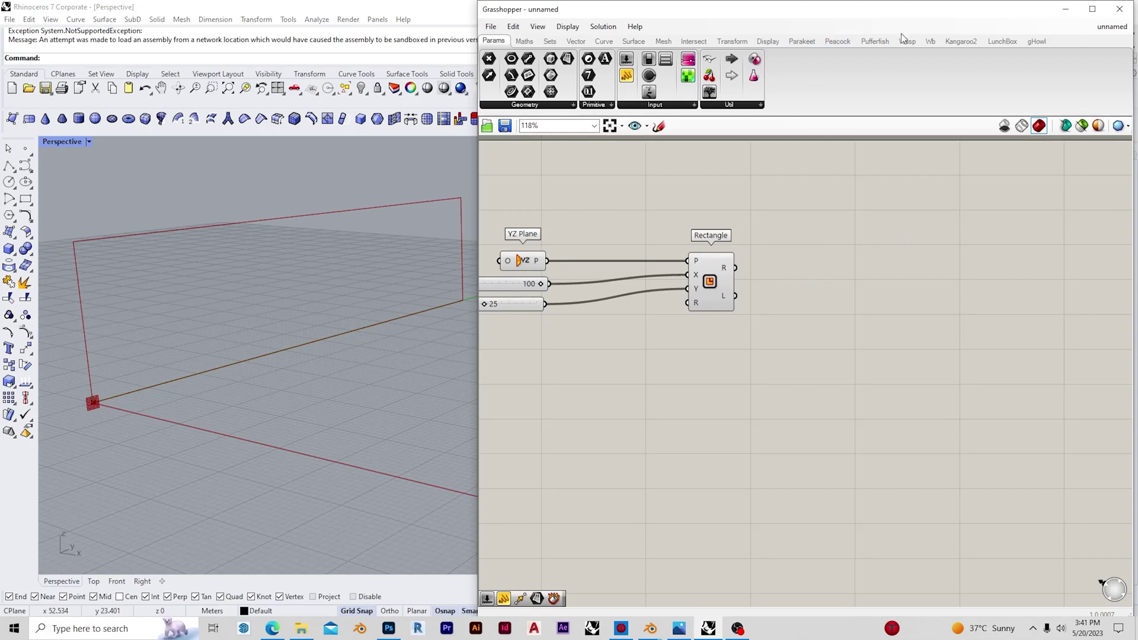
left_click(1001, 41)
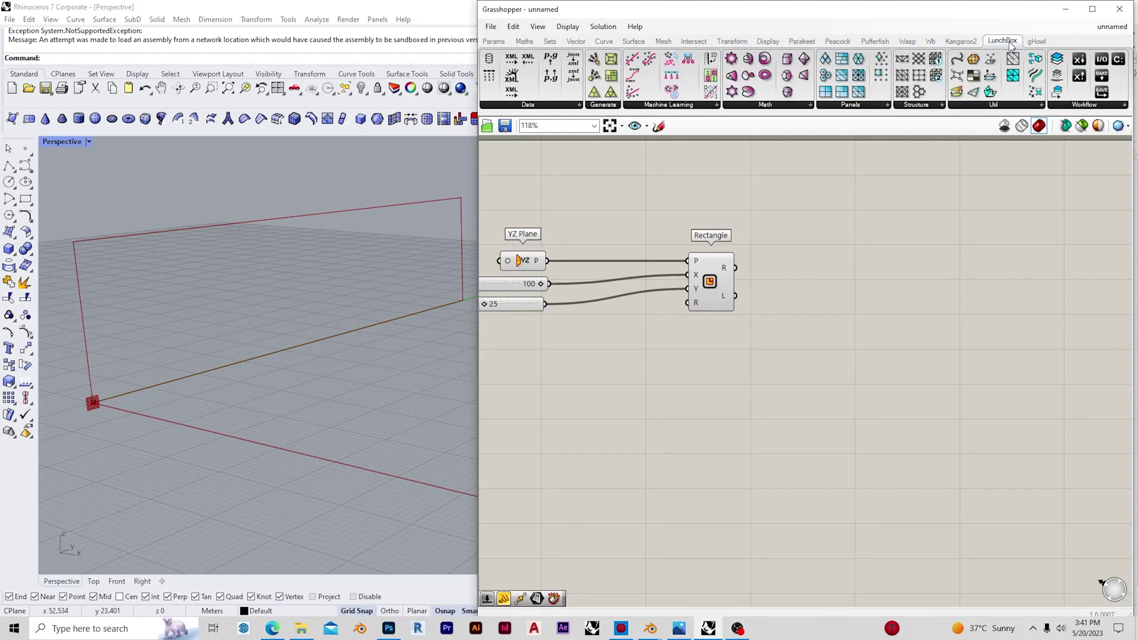
left_click_drag(861, 94, 841, 273)
left_click_drag(736, 267, 897, 280)
left_click_drag(891, 385, 785, 369)
scroll(267, 349, "down", 4)
right_click_drag(208, 354, 380, 323)
scroll(397, 322, "up", 7)
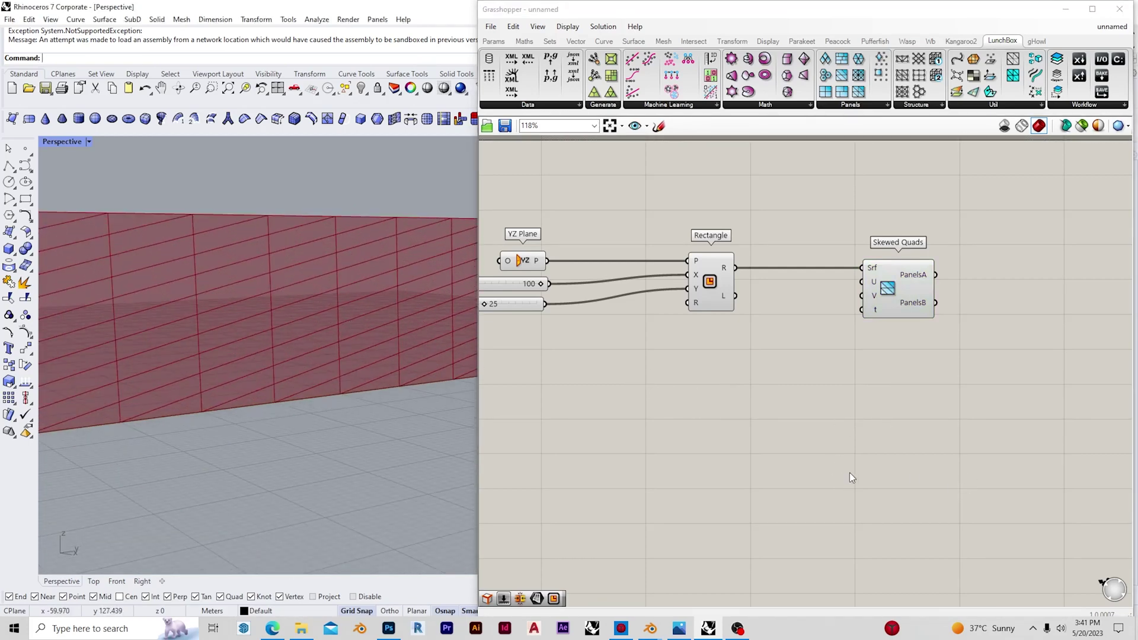
Create two number sliders below the Skewed Quads component, with values 40 and 20
double_click(762, 356)
type("40")
key("Return")
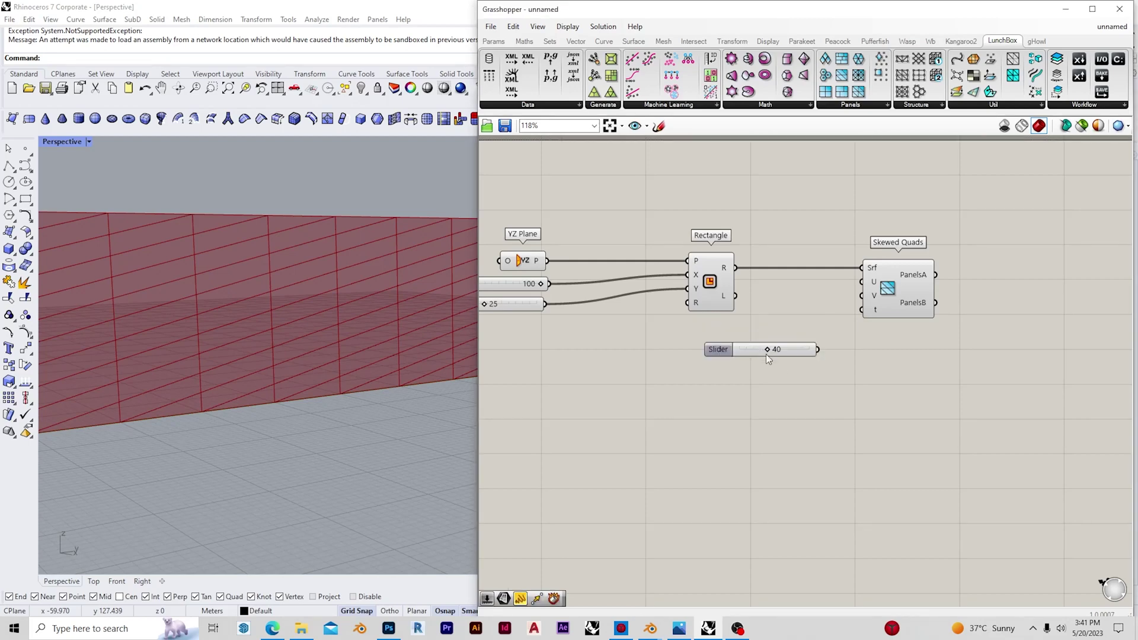
double_click(775, 396)
type("20")
key("Return")
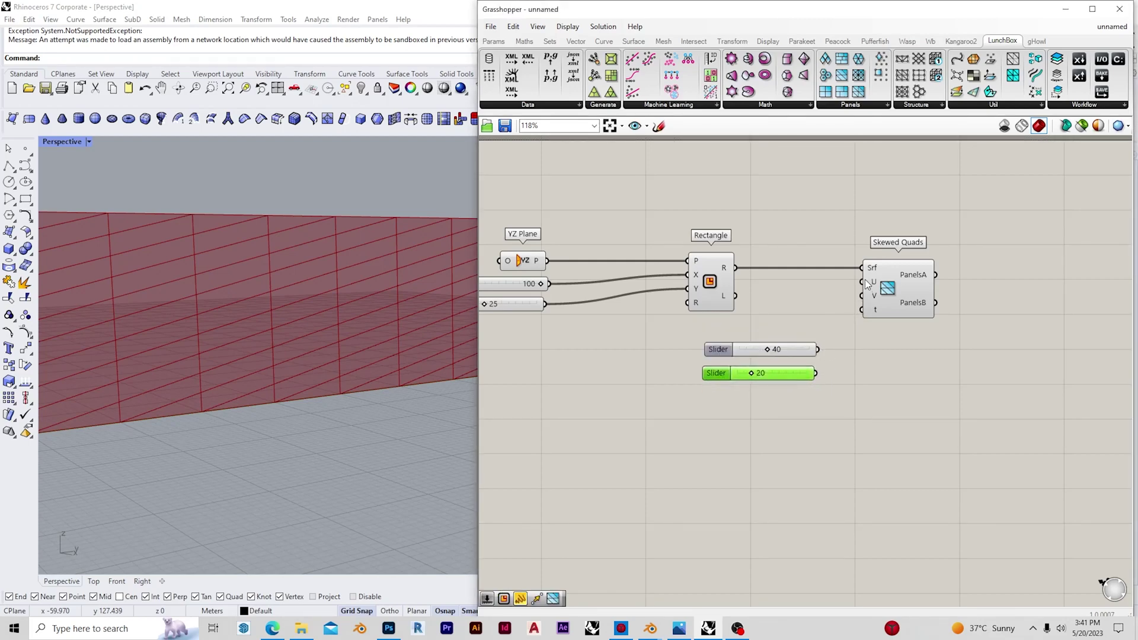
Connect the 40 slider to the U input and the 20 slider to the V input of Skewed Quads
left_click_drag(836, 349, 824, 375)
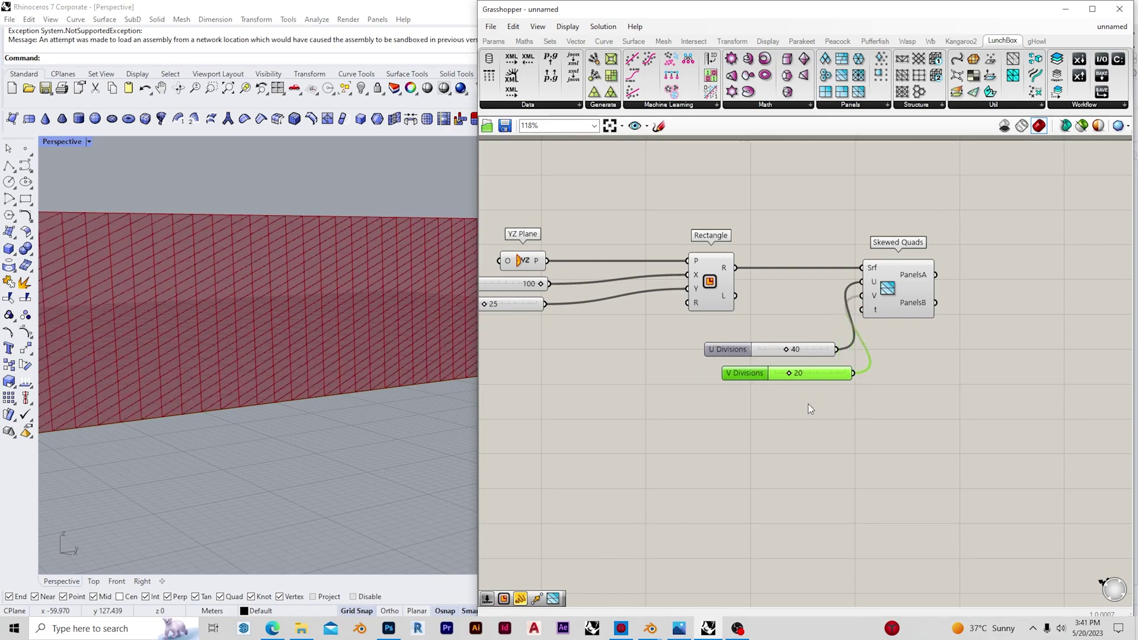
left_click(810, 400)
scroll(294, 434, "down", 4)
scroll(295, 438, "up", 5)
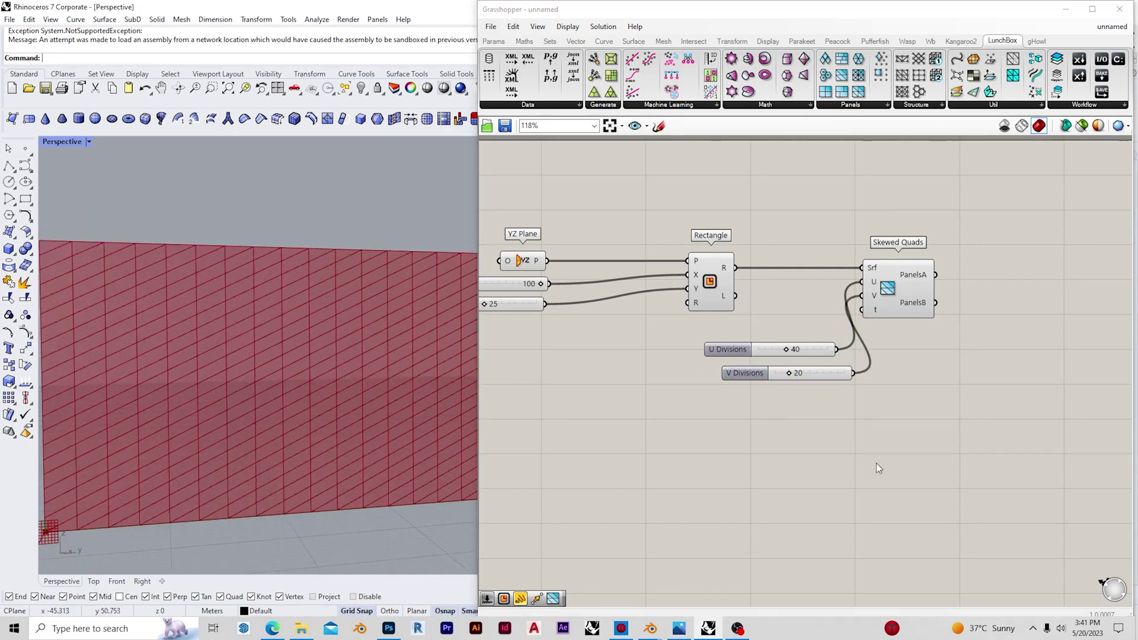
scroll(848, 464, "up", 2)
left_click_drag(817, 358, 807, 360)
left_click(808, 409)
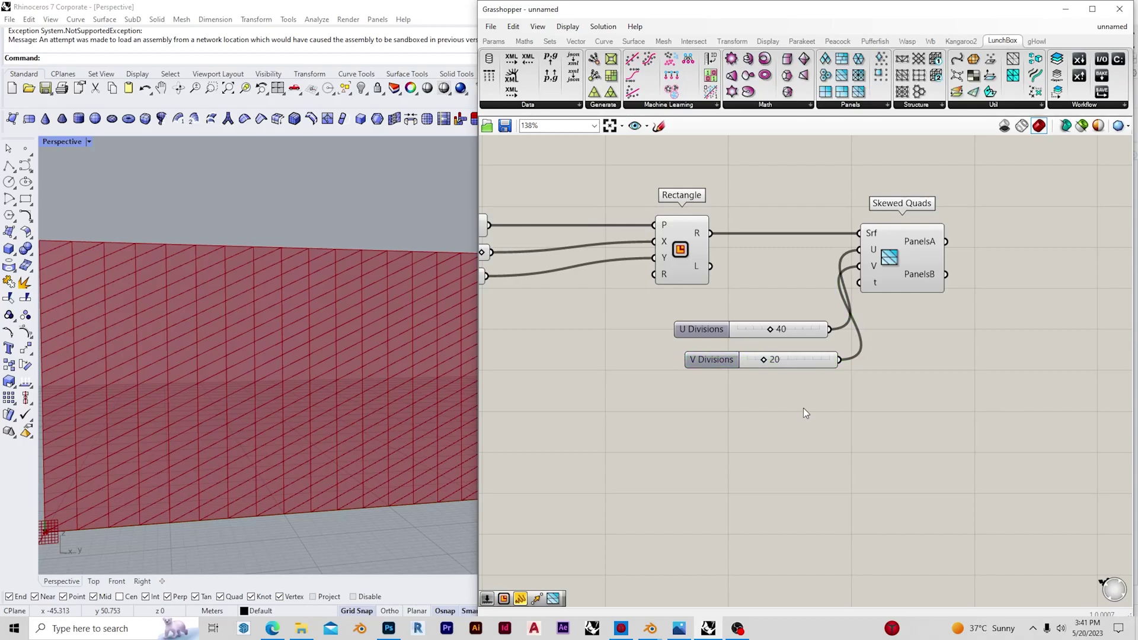
Add a Merge component and wire PanelsA into D1 and PanelsB into D2
double_click(827, 309)
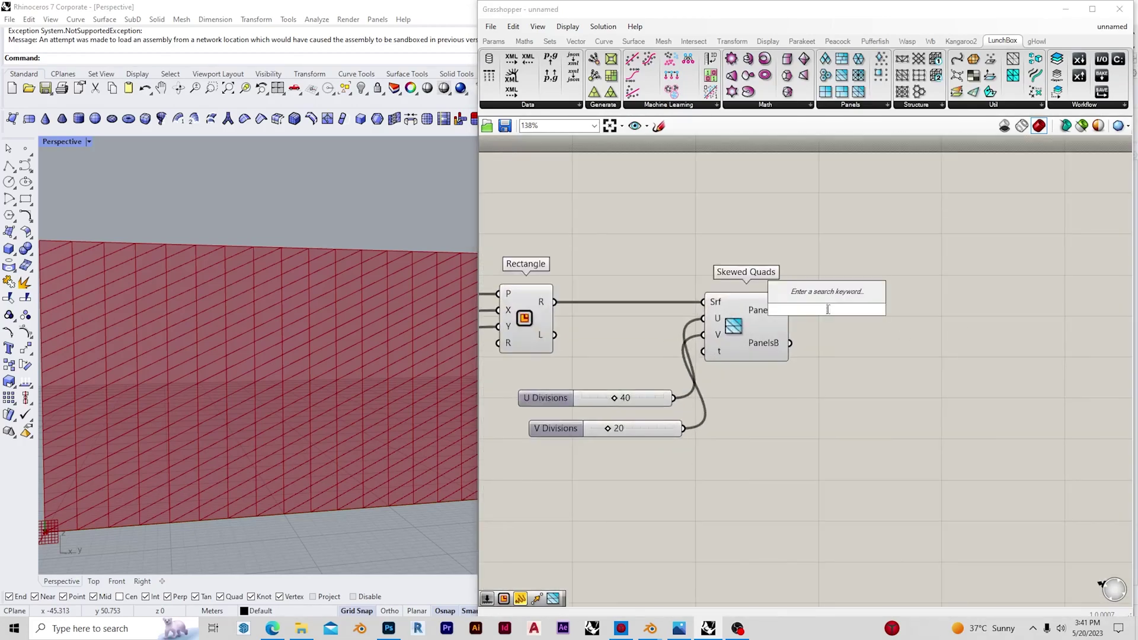
type("merge")
key("Return")
mouse_move(777, 314)
left_mouse_down()
mouse_move(795, 303)
mouse_move(775, 314)
left_mouse_up()
left_click_drag(802, 310, 851, 303)
left_click_drag(789, 342, 917, 346)
left_click(751, 397)
Add an Area component and connect the Merge result to its G input
scroll(751, 397, "down", 2)
scroll(966, 364, "down", 2)
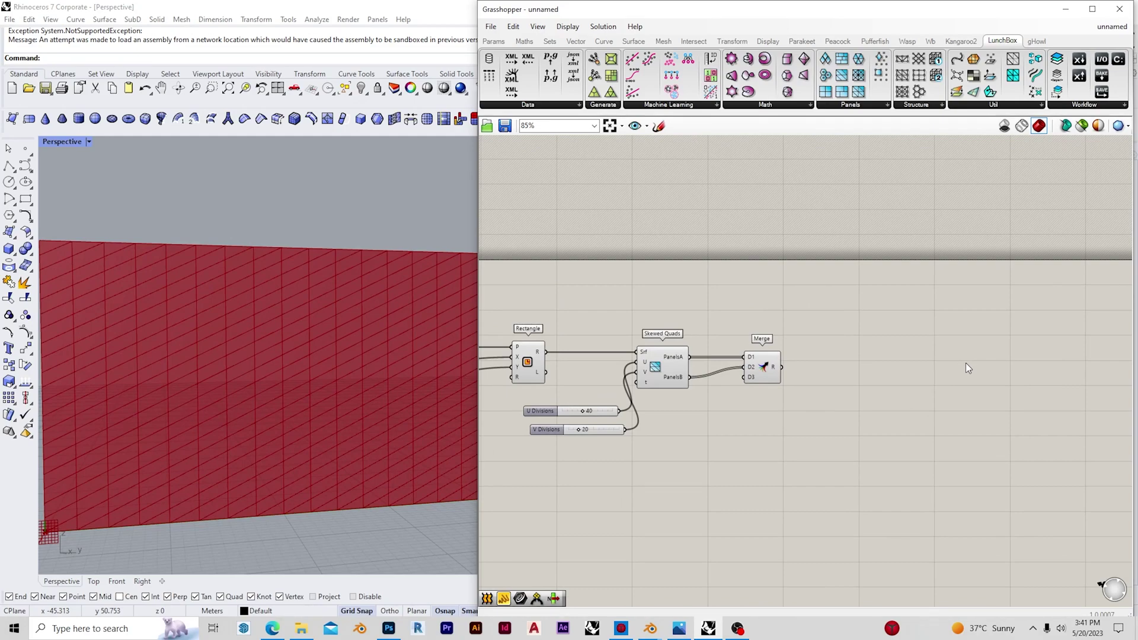
double_click(838, 357)
type("area")
key("Return")
left_click_drag(782, 367, 817, 347)
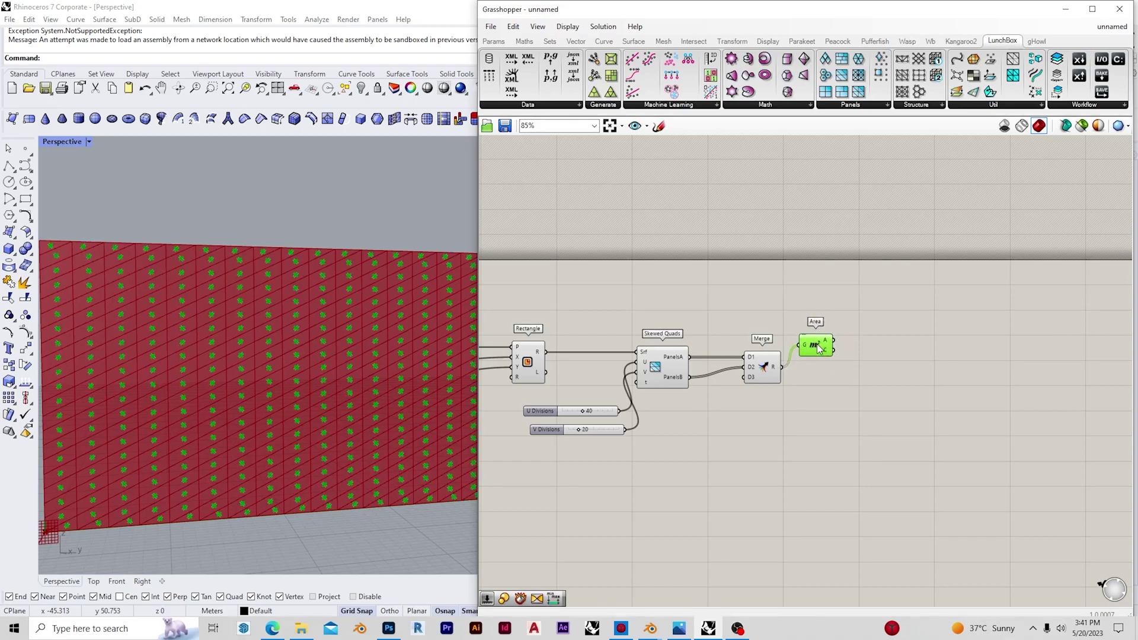
Add a Scale component, feeding it the merged panels as geometry and the Area centroids as scaling centres
double_click(862, 391)
type("scale")
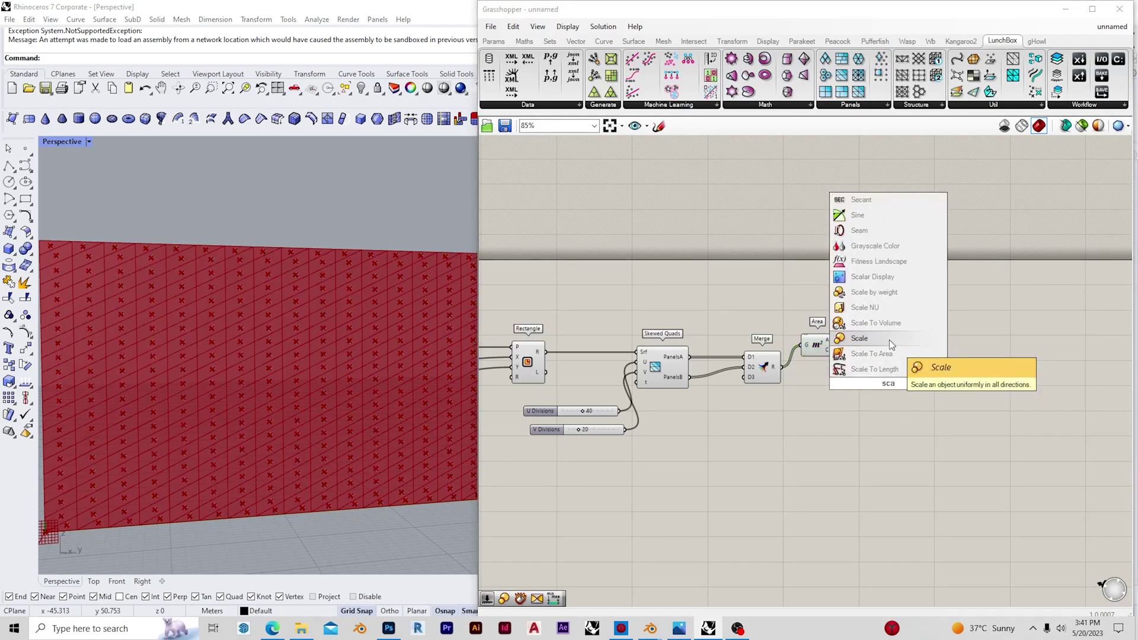
key("Return")
left_click_drag(782, 368, 837, 350)
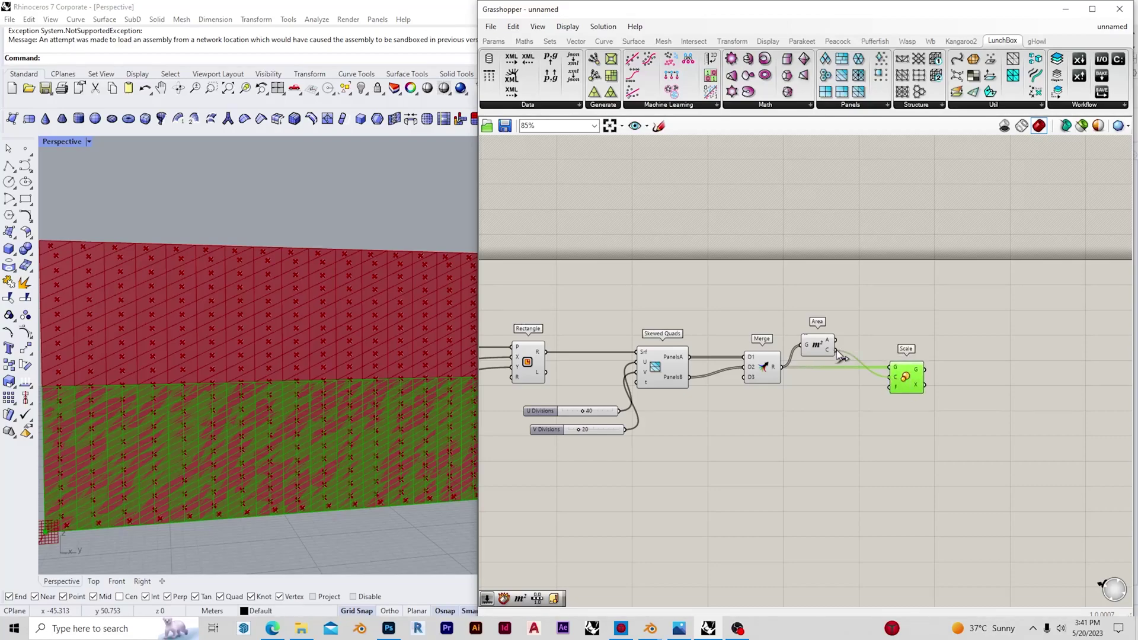
Create a 0.98 number slider and connect it to the Scale component's F input
double_click(826, 421)
type(".9")
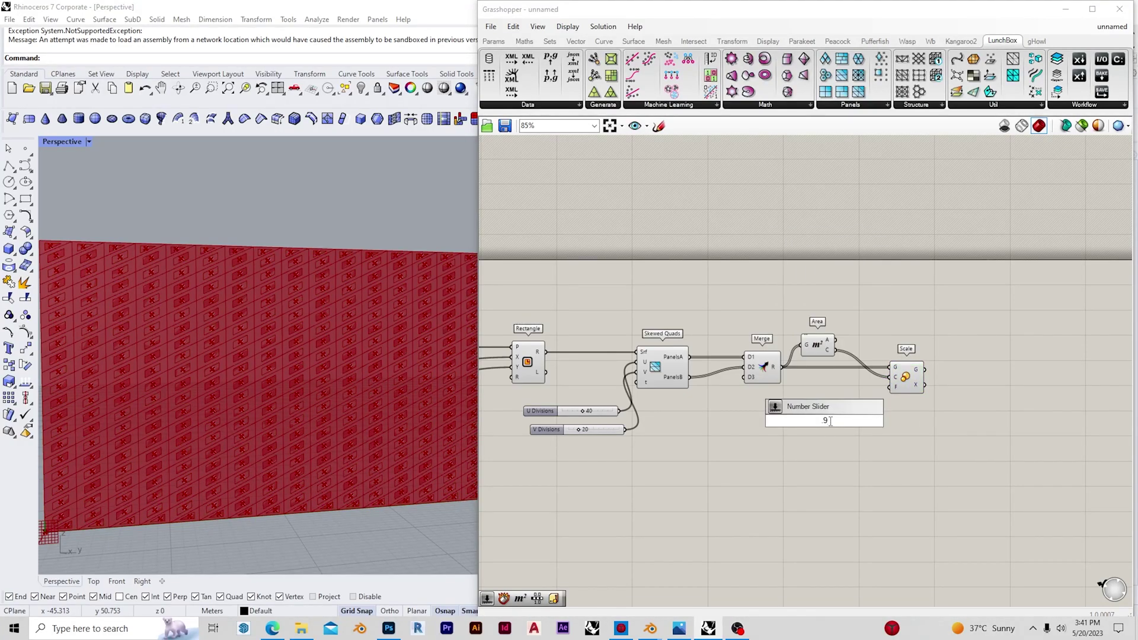
key("Return")
left_click_drag(889, 387, 866, 421)
left_click_drag(795, 422, 763, 407)
Turn off the preview of all components upstream of Scale and check the scaled panels in the viewport
scroll(883, 387, "down", 3)
left_click_drag(848, 439, 587, 352)
middle_click(599, 358)
left_click(577, 333)
right_click_drag(403, 424, 233, 377)
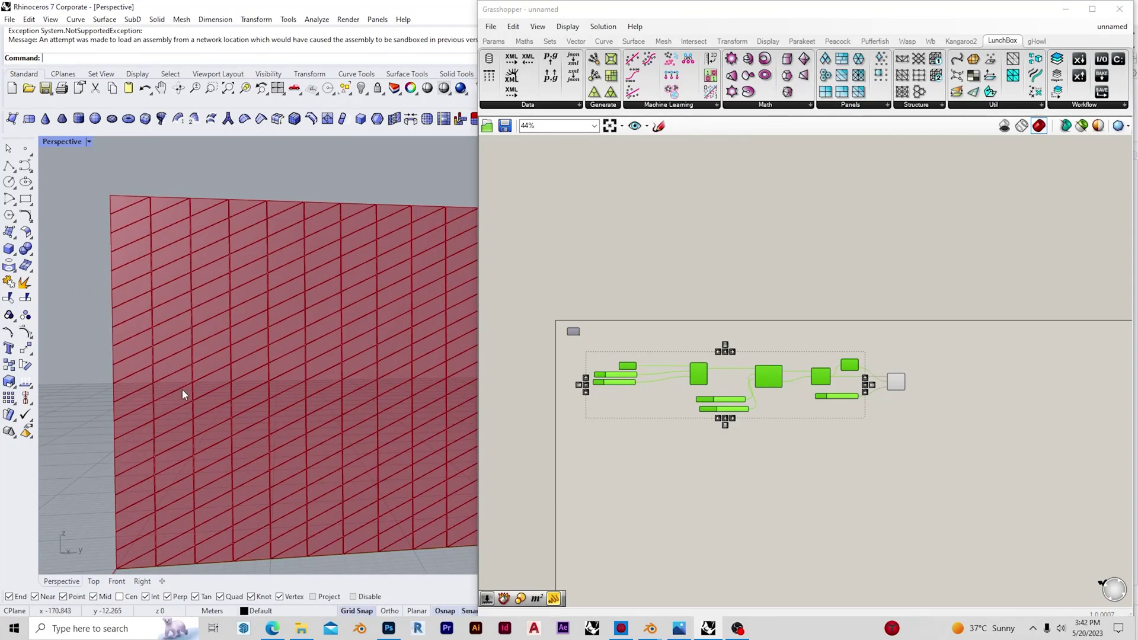
left_click(909, 479)
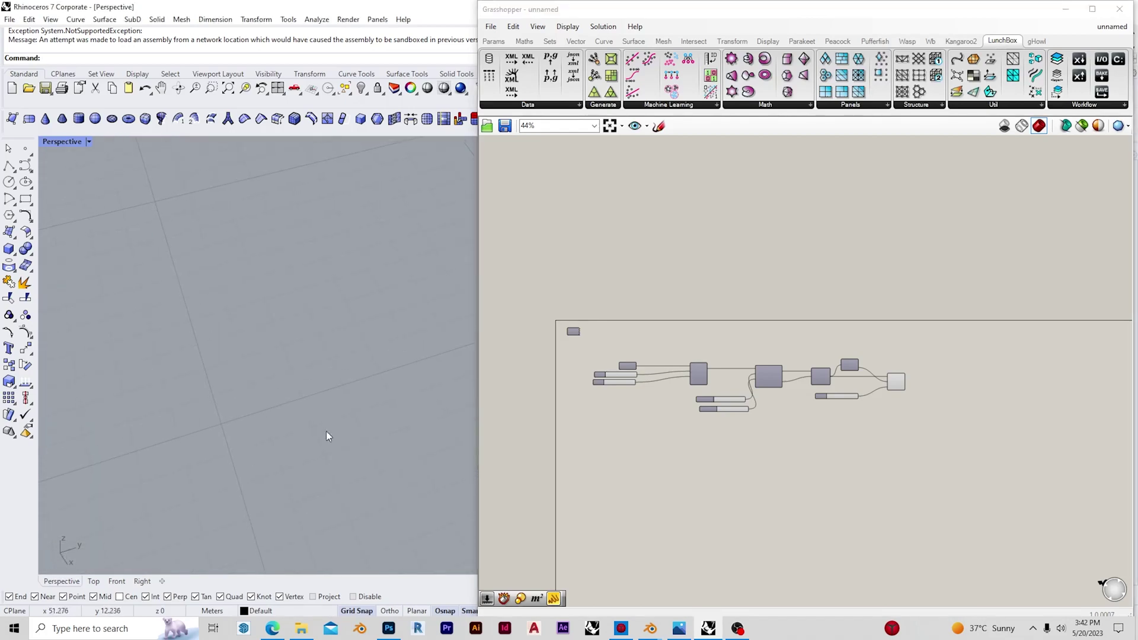
scroll(322, 407, "down", 5)
scroll(320, 388, "up", 6)
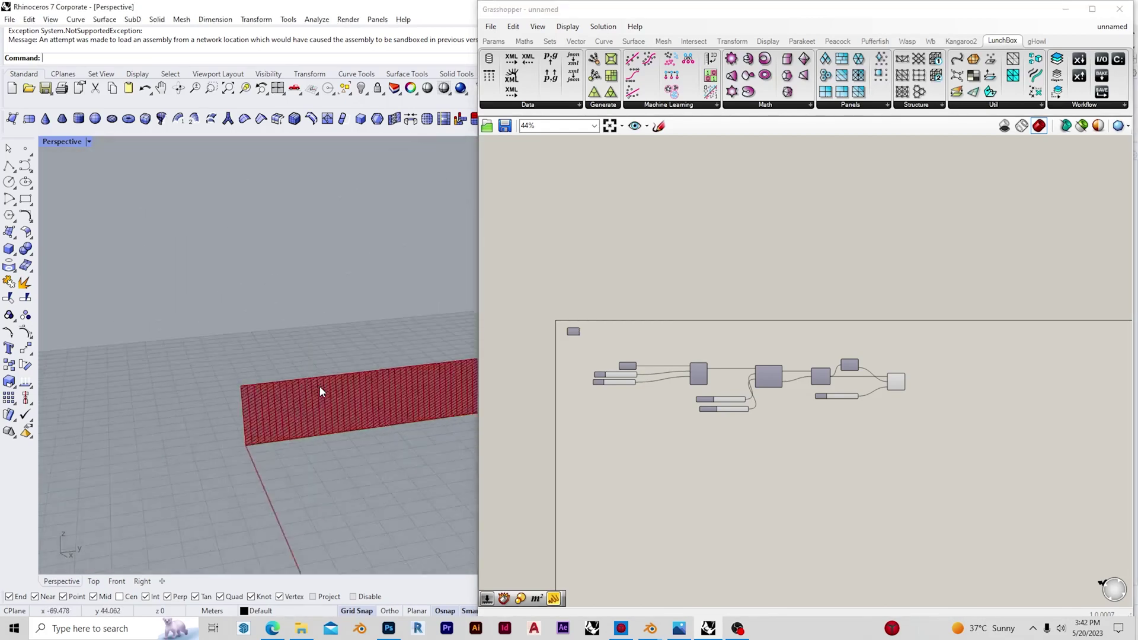
scroll(233, 382, "up", 4)
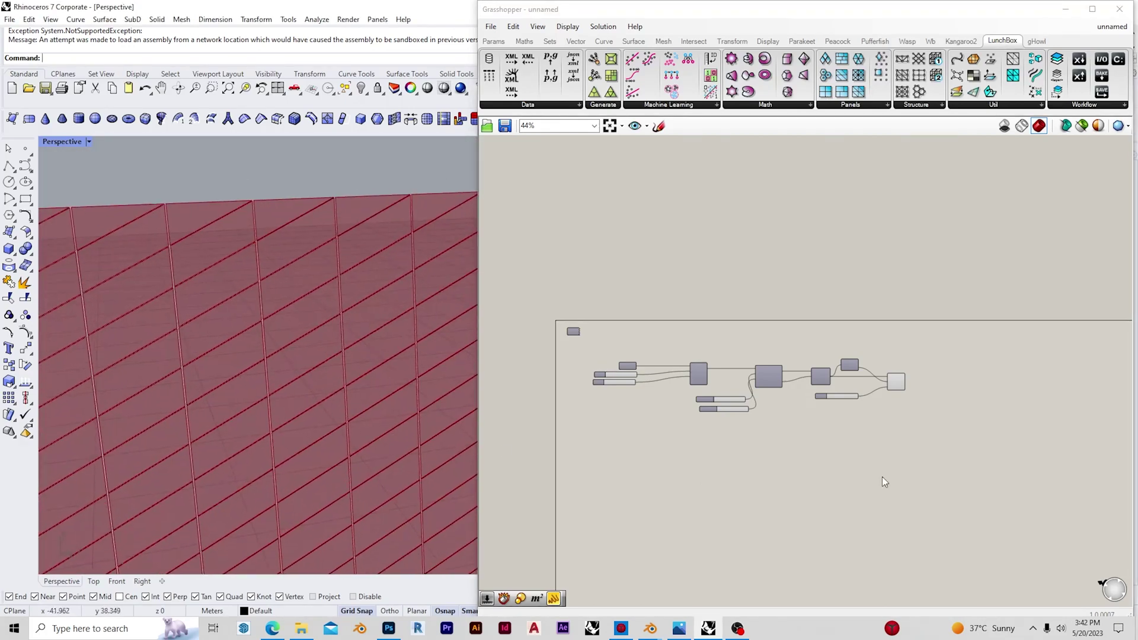
Add a Deconstruct Brep component and connect the Scale component's G output to its B input
scroll(948, 395, "up", 2)
scroll(948, 400, "up", 2)
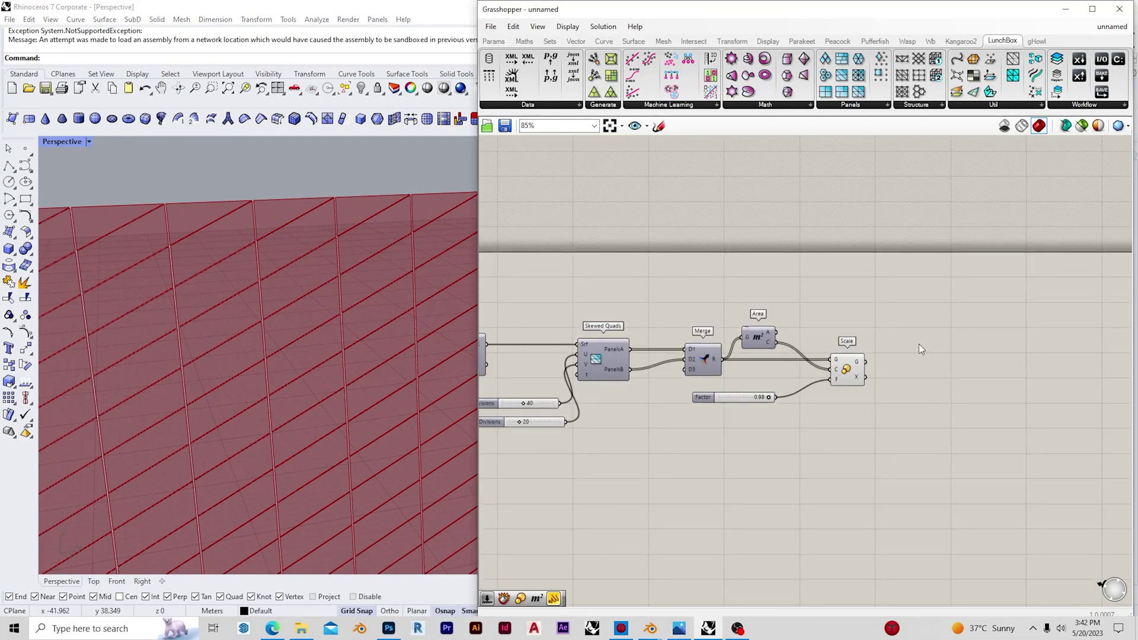
double_click(935, 367)
type("dec")
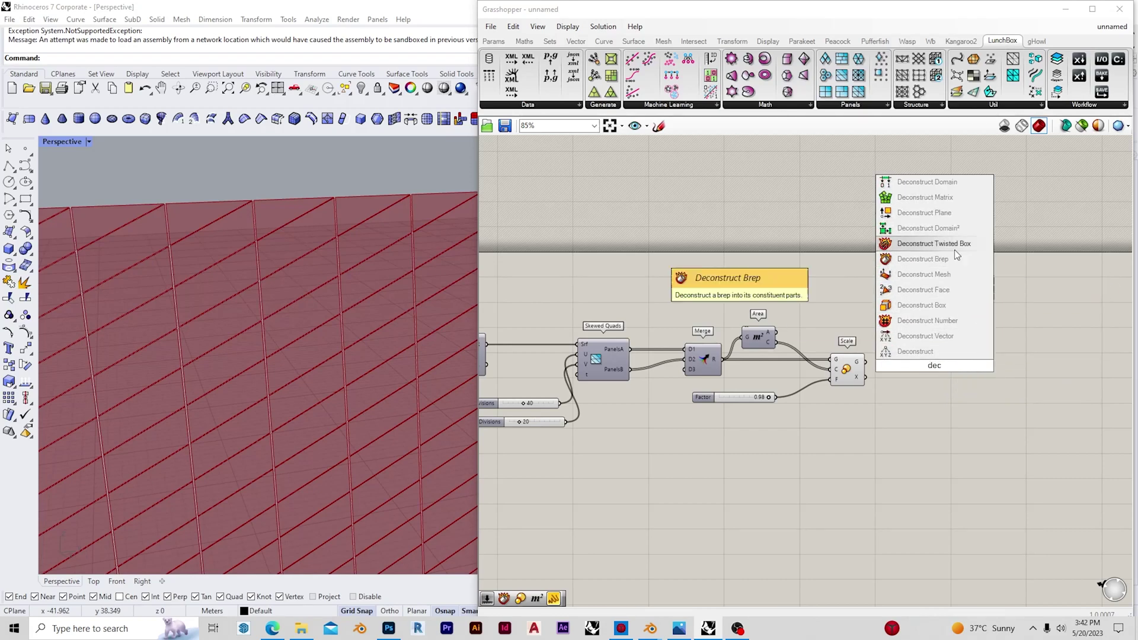
type("o")
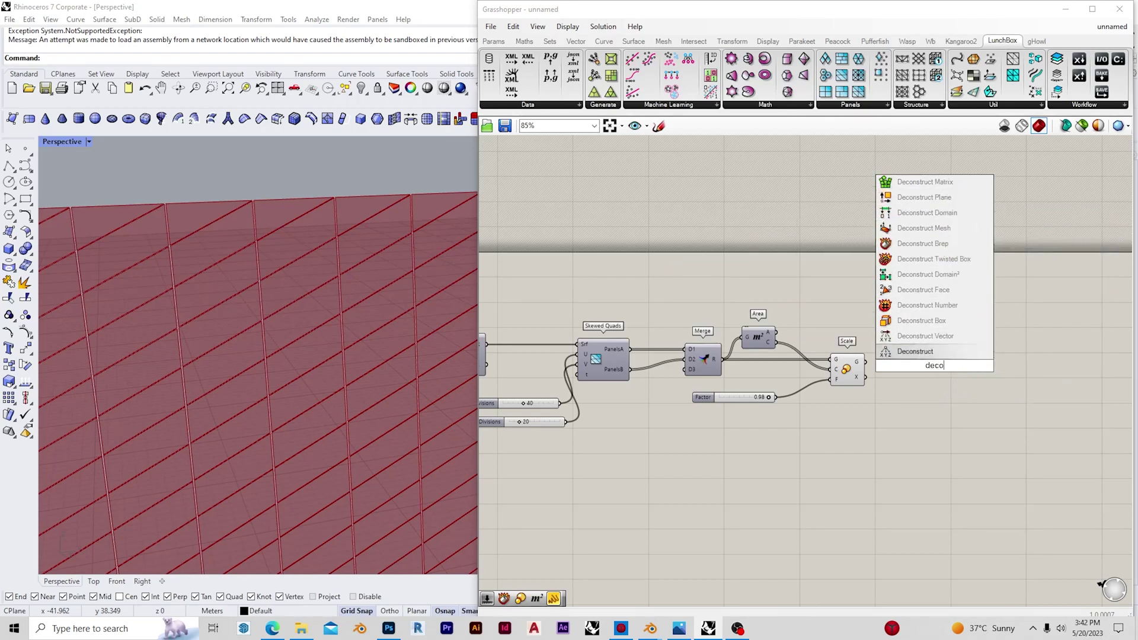
type("nstruct bre")
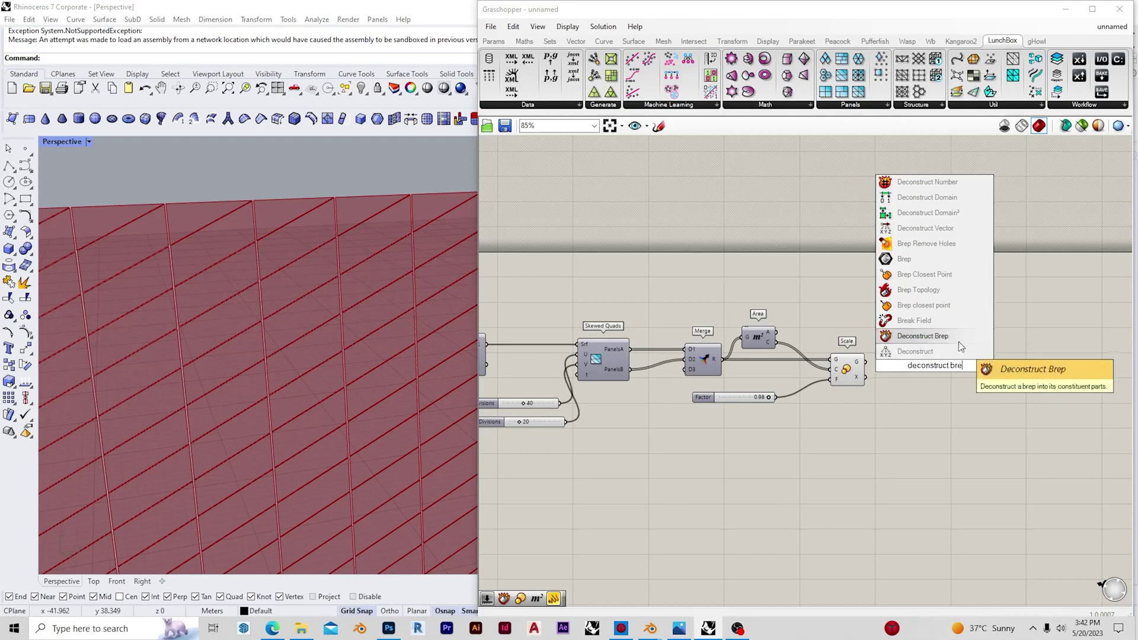
left_click(923, 336)
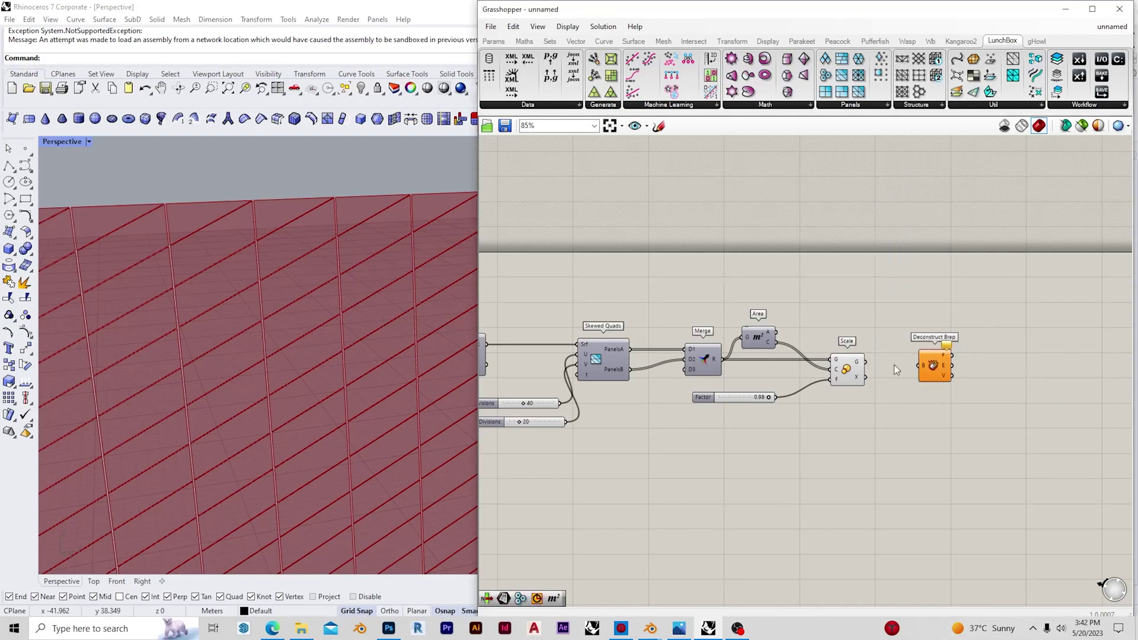
scroll(895, 370, "up", 3)
left_click_drag(816, 364, 866, 363)
left_click(827, 444)
Add a Panel beyond Deconstruct Brep and connect the E output to it to inspect the edges
scroll(785, 451, "down", 4)
scroll(910, 428, "up", 4)
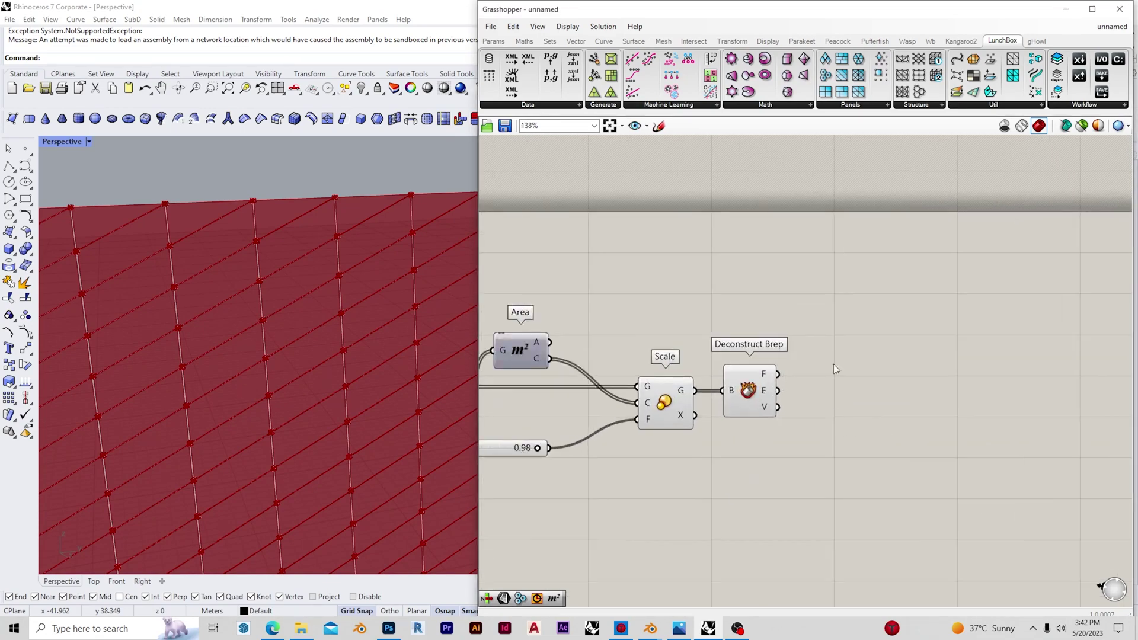
left_click(494, 40)
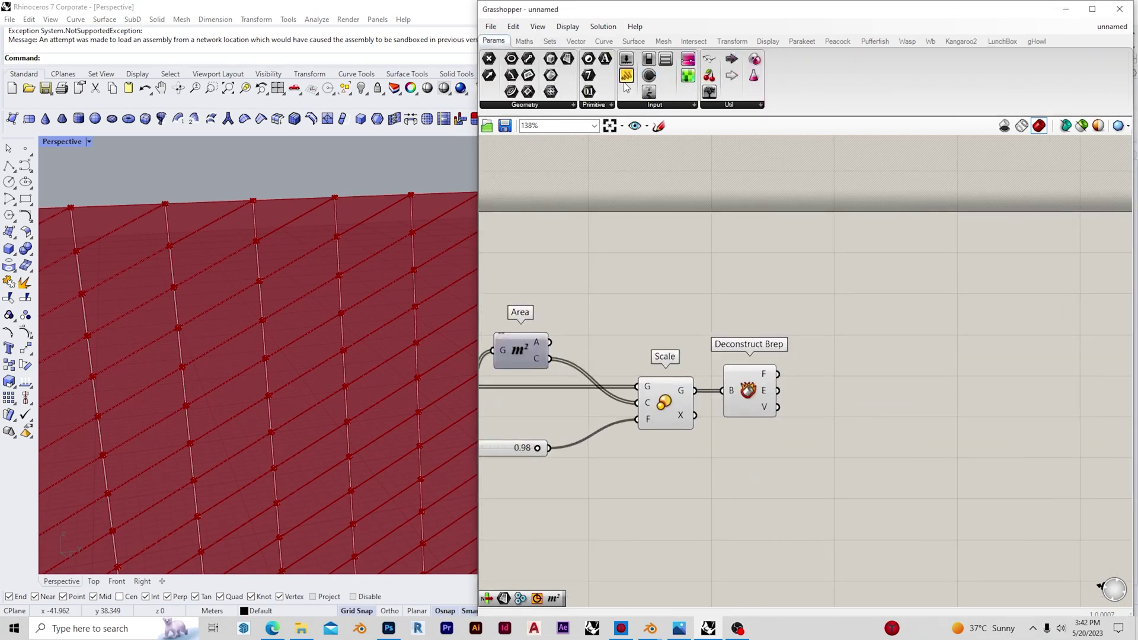
left_click_drag(626, 77, 975, 356)
left_click_drag(779, 391, 922, 311)
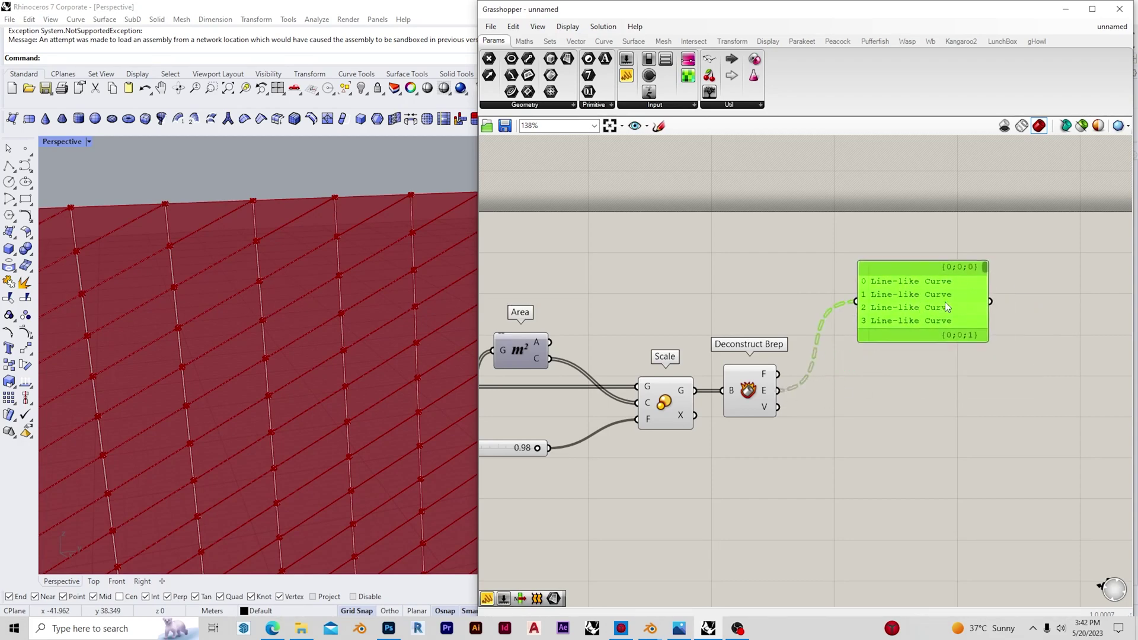
Add a Join Curves component, connect Deconstruct Brep's E output to its C input, and delete the inspection panel
double_click(856, 412)
type("joi")
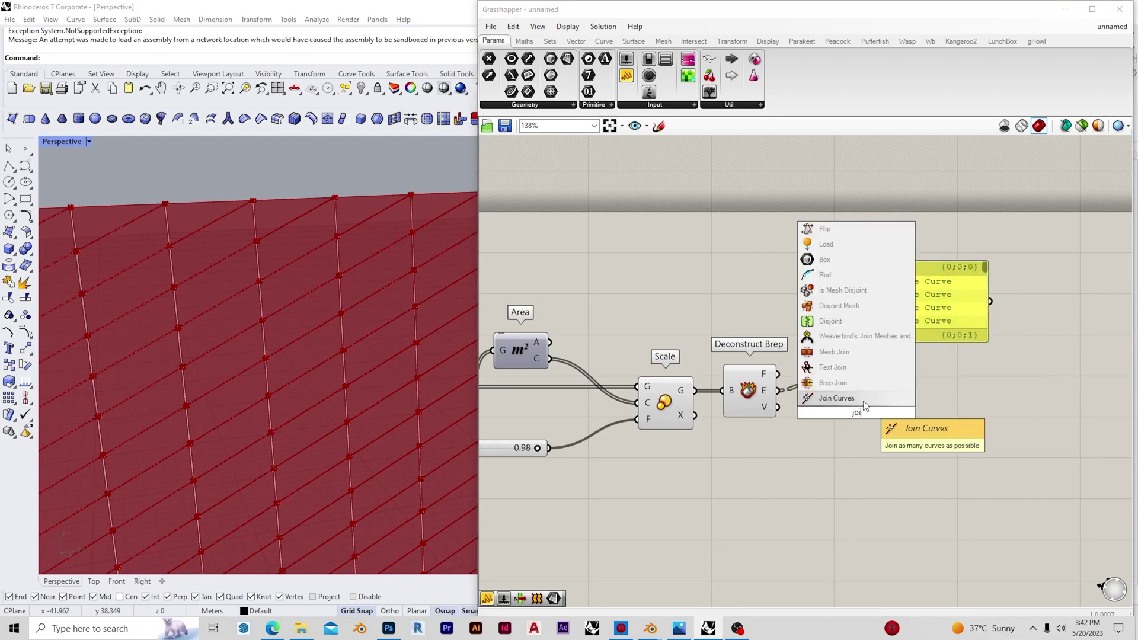
key("Return")
left_click_drag(779, 390, 856, 302)
left_click_drag(943, 304, 960, 303)
left_click_drag(861, 406, 861, 387)
left_click_drag(947, 317, 949, 316)
key("Delete")
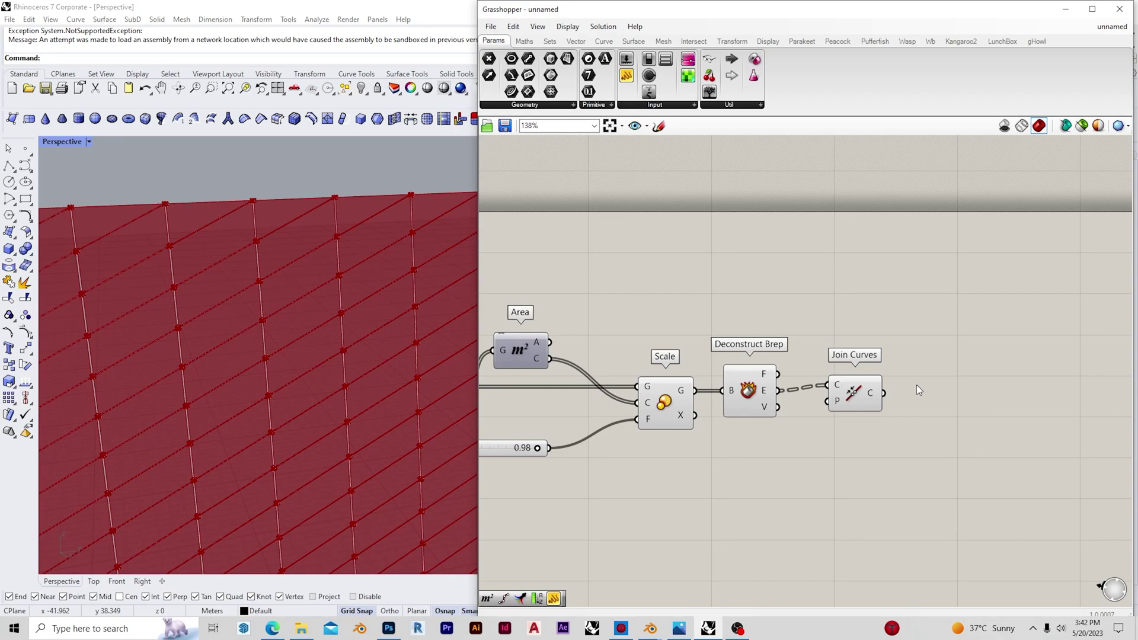
Add a second Scale component beyond Join Curves
scroll(839, 416, "up", 5)
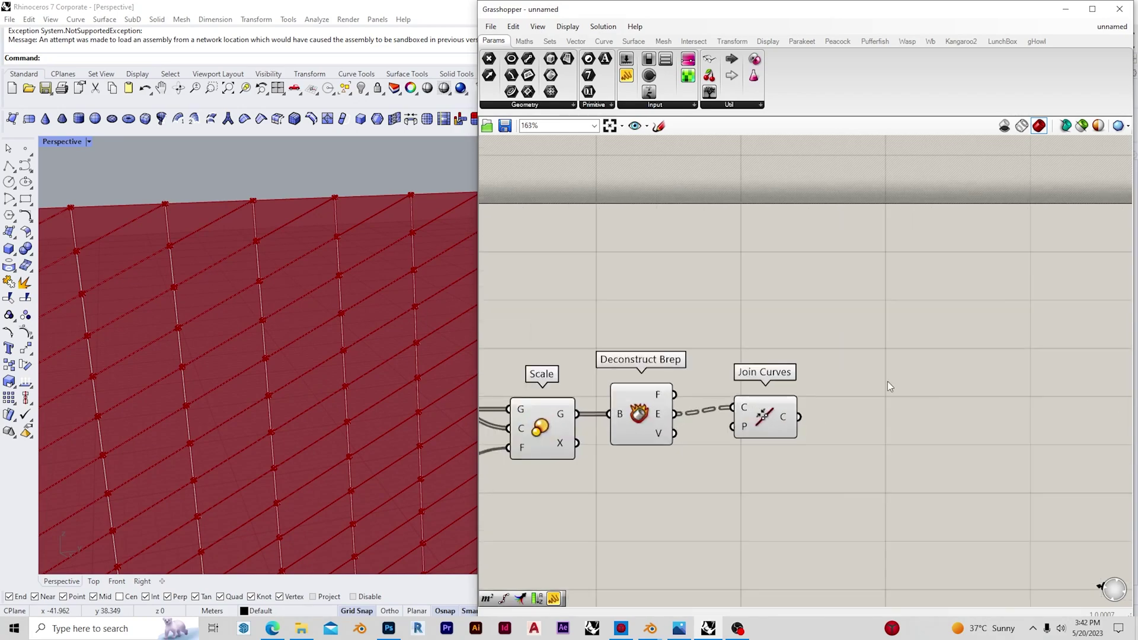
left_click(762, 449)
scroll(765, 415, "down", 3)
double_click(998, 393)
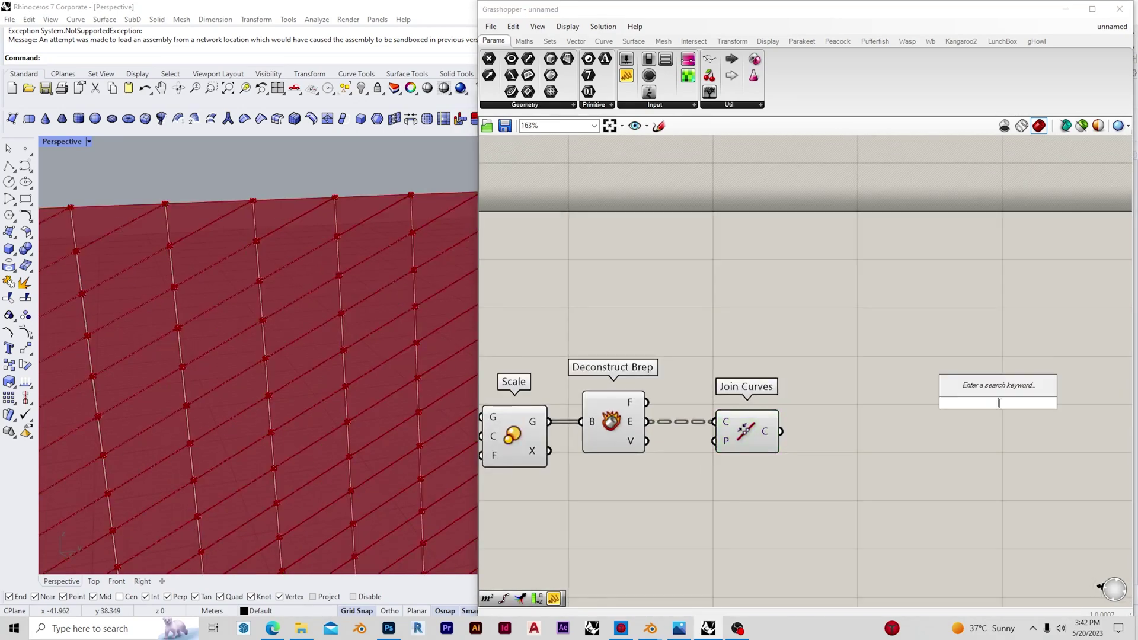
type("ca")
key("BackSpace")
key("BackSpace")
type("scal")
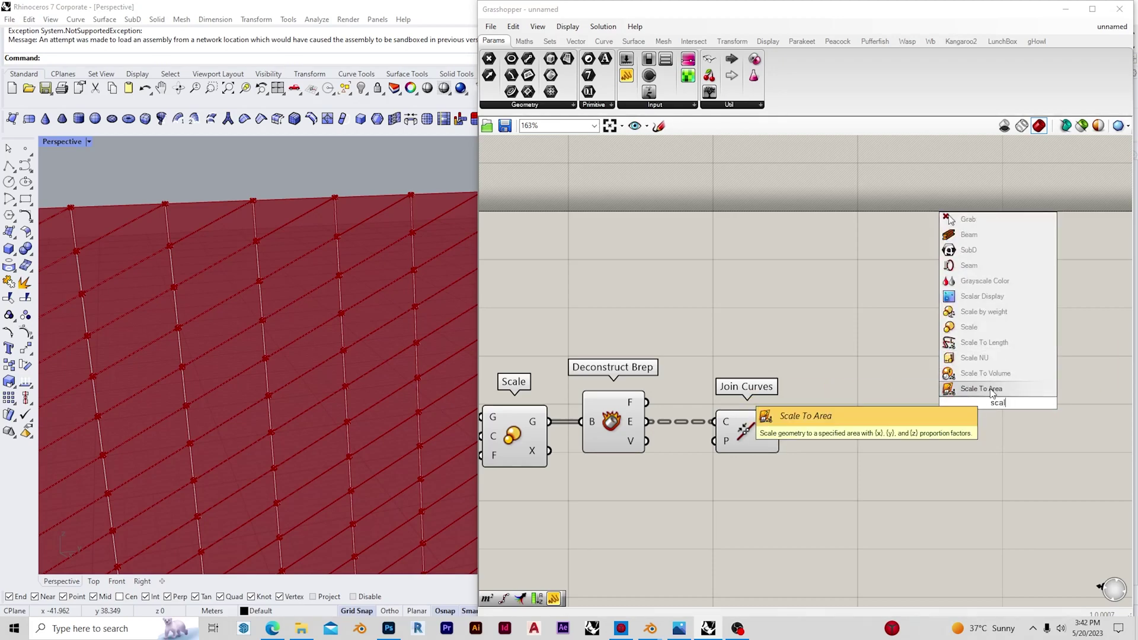
left_click(991, 329)
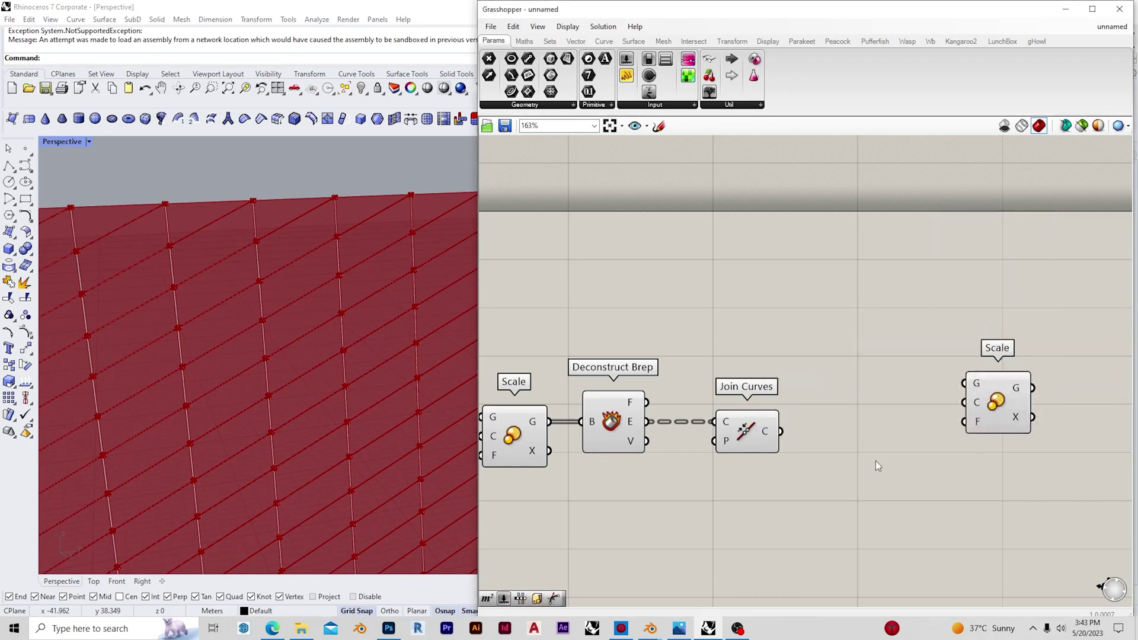
double_click(834, 488)
type("rea")
key("Escape")
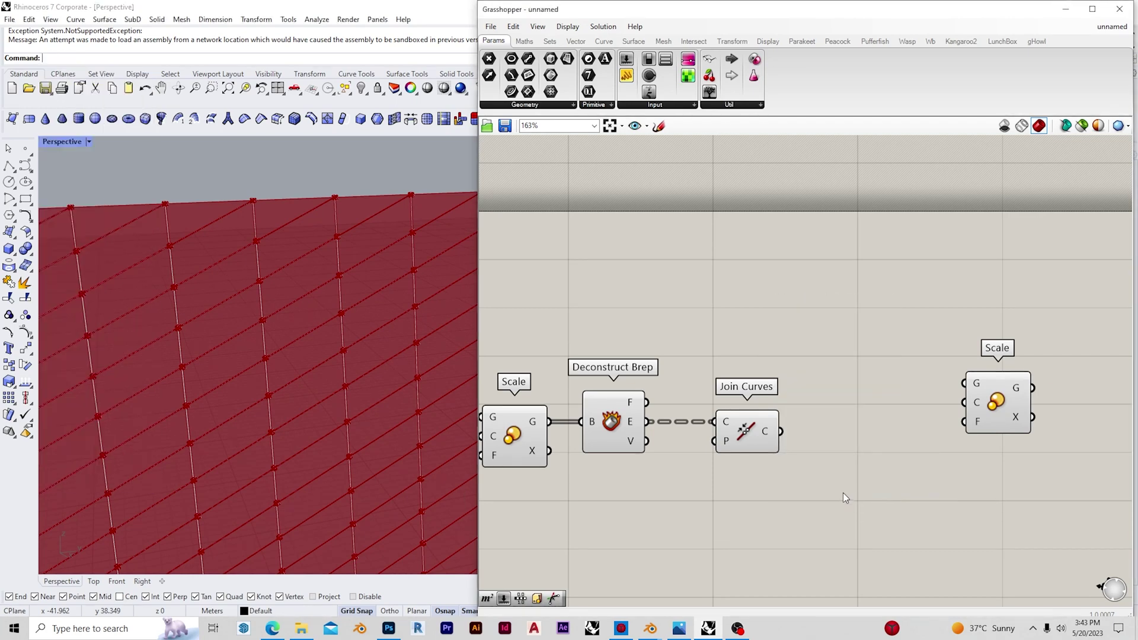
Add an Area component for the joined curves and feed the curves and their centroids into the new Scale's G and C inputs
double_click(844, 493)
type("are")
left_click(812, 478)
mouse_move(781, 431)
left_mouse_down()
mouse_move(810, 492)
mouse_move(830, 503)
mouse_move(948, 465)
mouse_move(965, 386)
mouse_move(975, 385)
mouse_move(781, 431)
left_mouse_up()
left_click_drag(993, 413, 1000, 461)
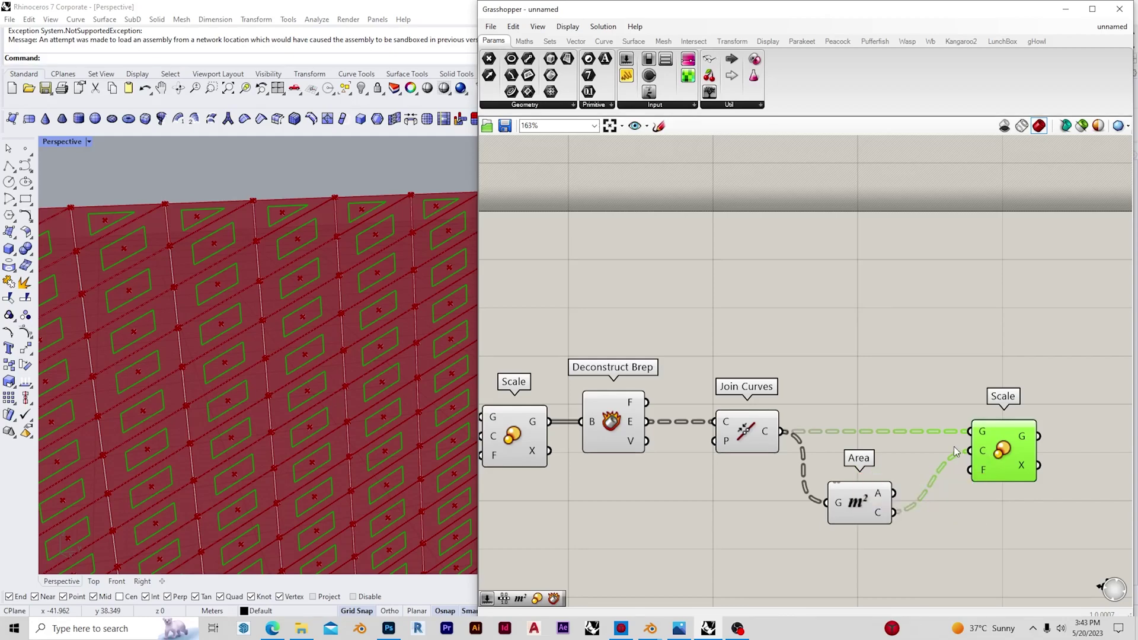
Create a 0.8 number slider, connect it to the second Scale's F input, and place it above Join Curves
left_click(864, 315)
double_click(864, 315)
type("0.8")
key("Return")
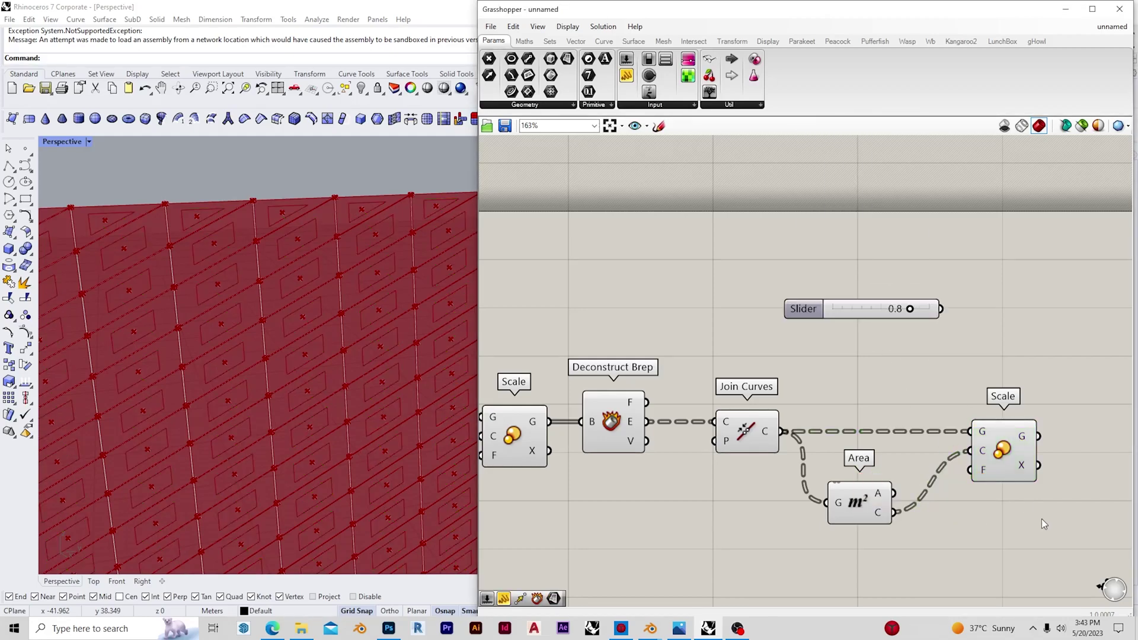
left_click_drag(978, 471, 941, 308)
left_click_drag(863, 314, 795, 359)
left_click(807, 371)
Turn off the preview of the components upstream of the second Scale component
scroll(807, 371, "down", 4)
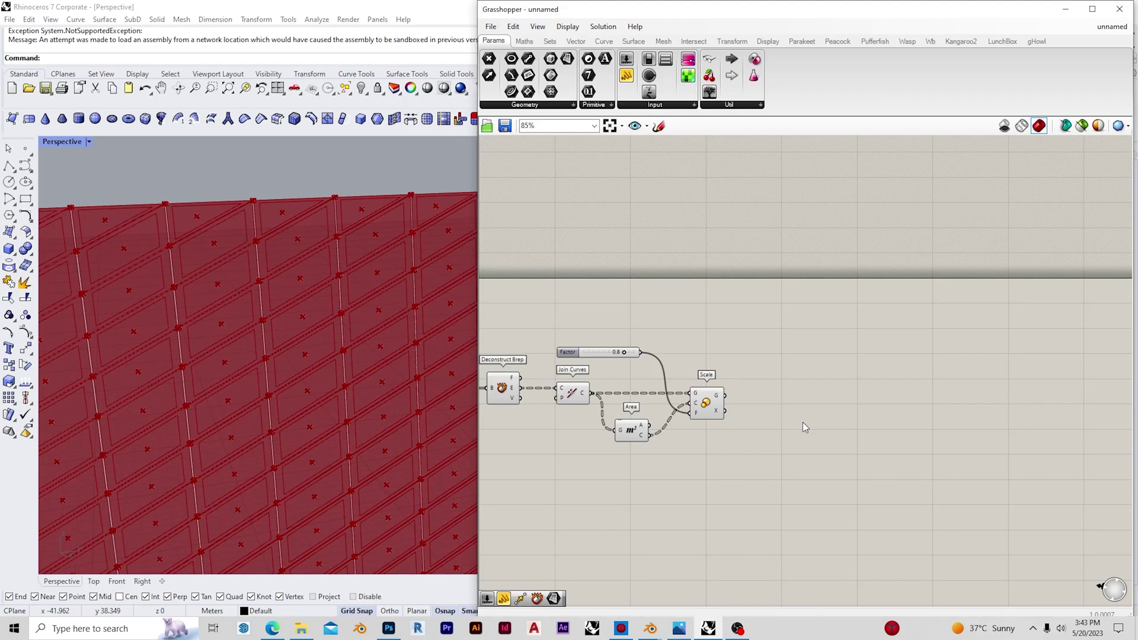
left_click(718, 406)
scroll(732, 474, "down", 3)
left_click_drag(731, 474, 558, 358)
middle_click(558, 358)
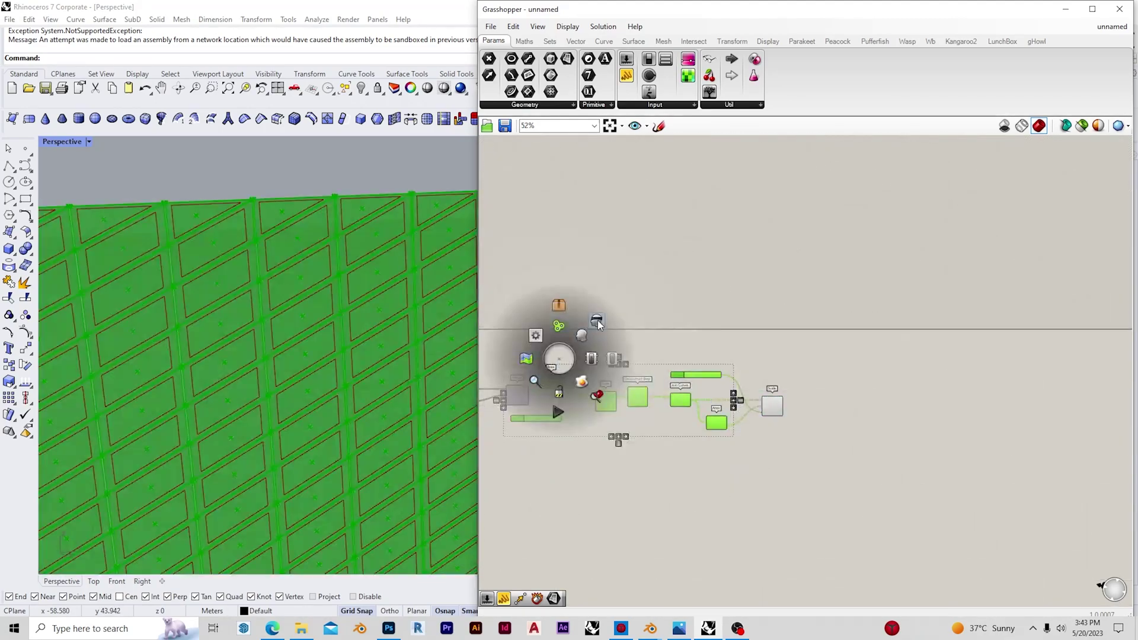
left_click(597, 321)
Try a Fillet component with C, t and R inputs, feeding the second Scale's G output into C
scroll(803, 414, "up", 5)
double_click(802, 393)
type("fil")
left_click(810, 375)
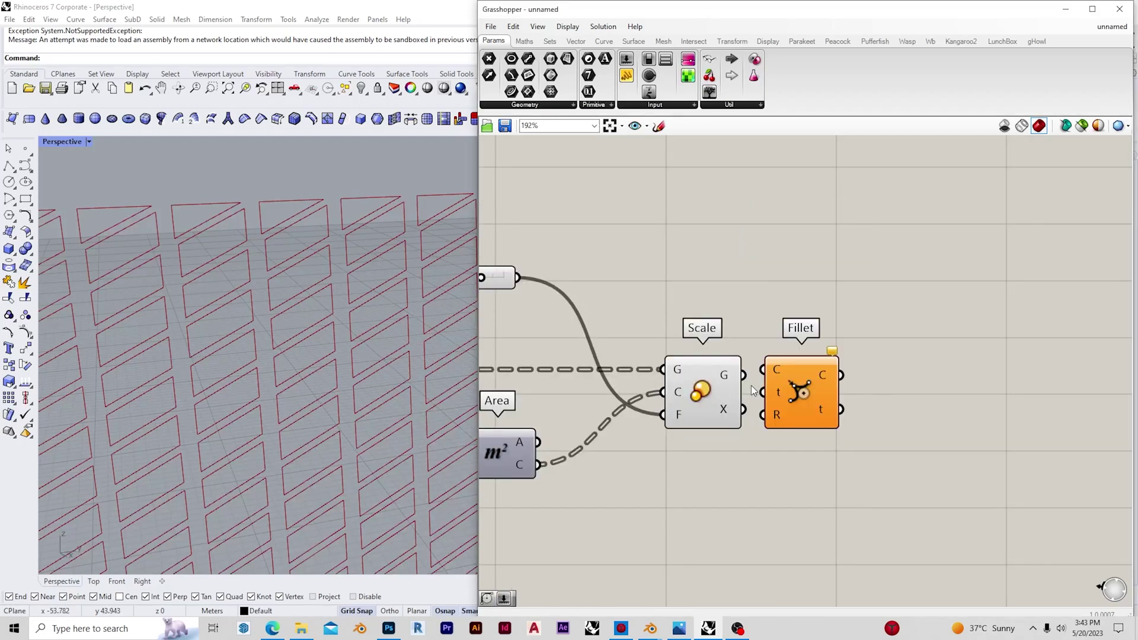
left_click_drag(798, 386, 908, 396)
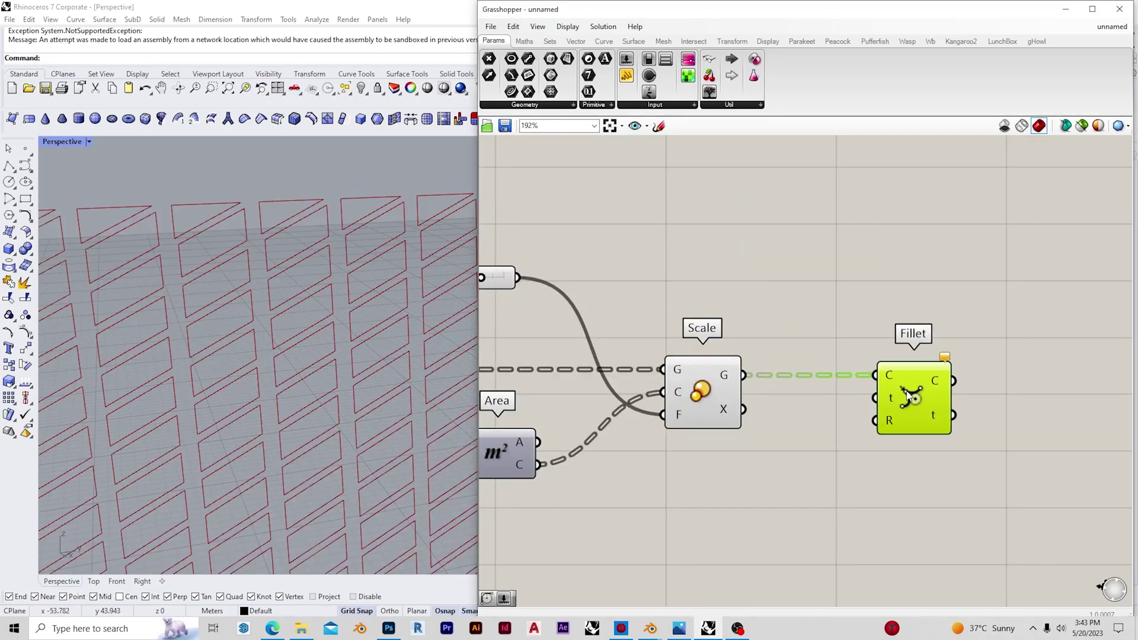
Create a 0.7 number slider below the second Scale component
double_click(724, 473)
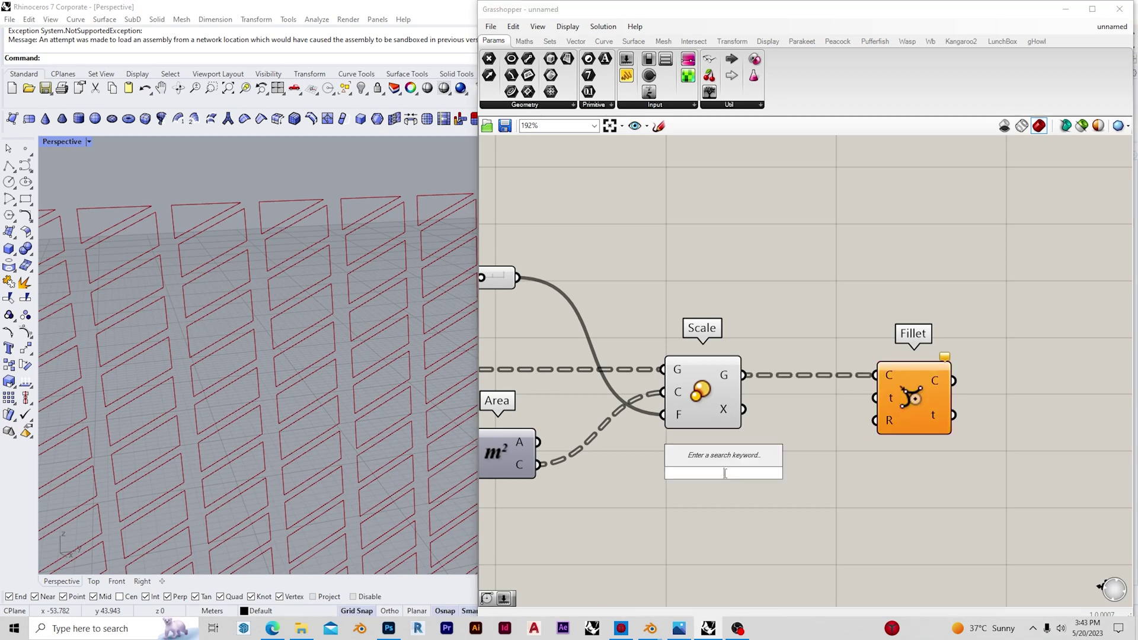
type("1")
key("Return")
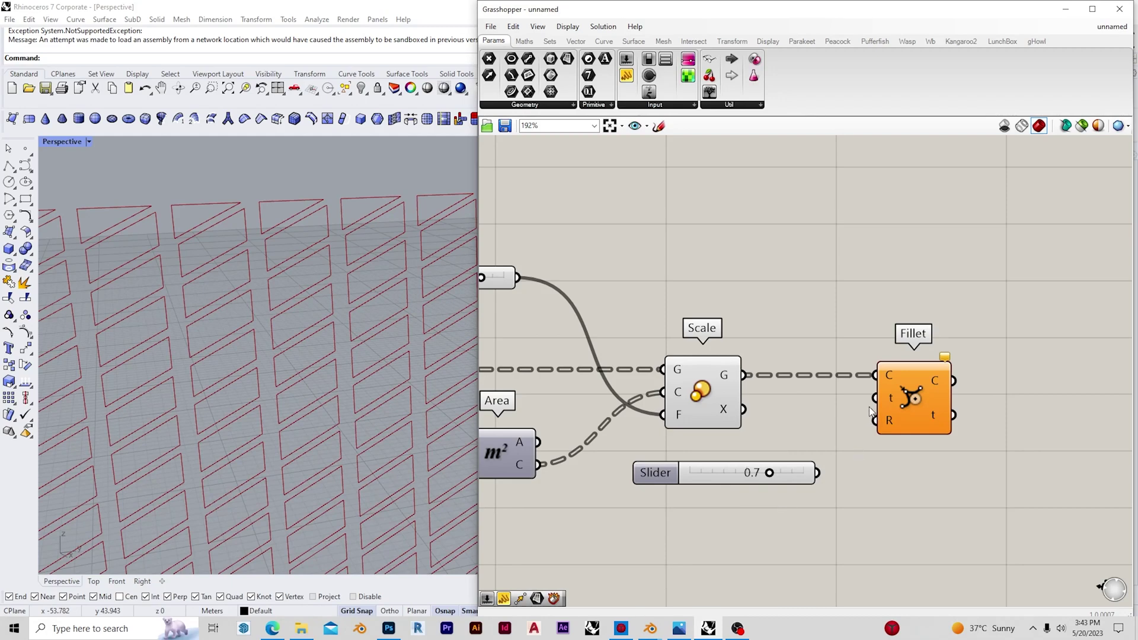
Replace the Fillet component with the version that has only C and R inputs, fed by the scaled curves and the 0.7 slider
left_click(913, 403)
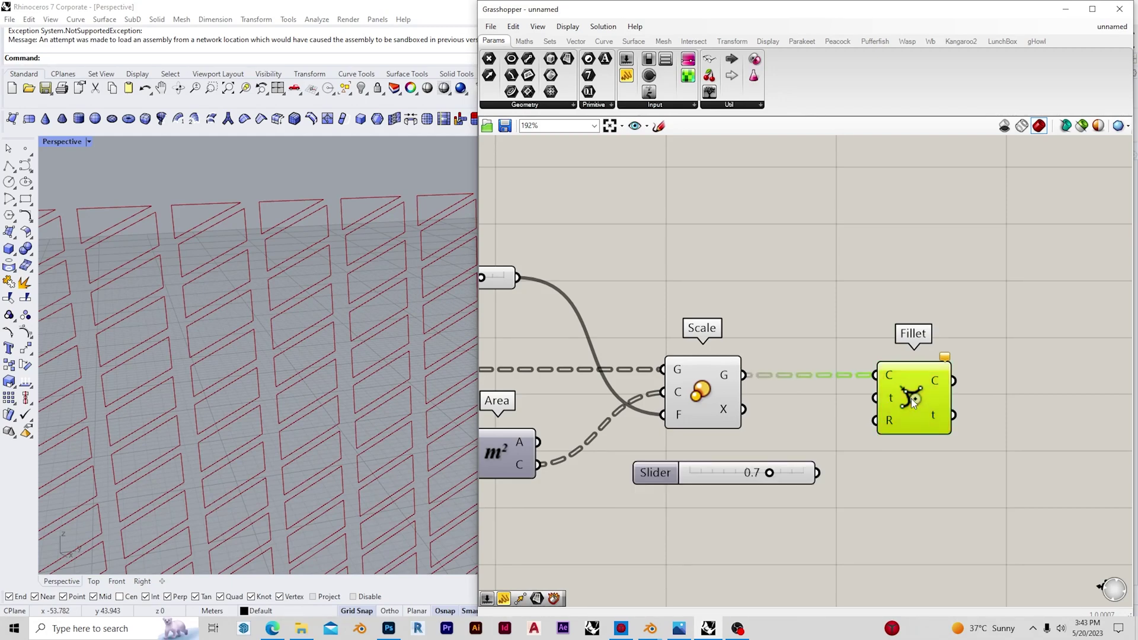
key("Delete")
double_click(901, 400)
type("fill")
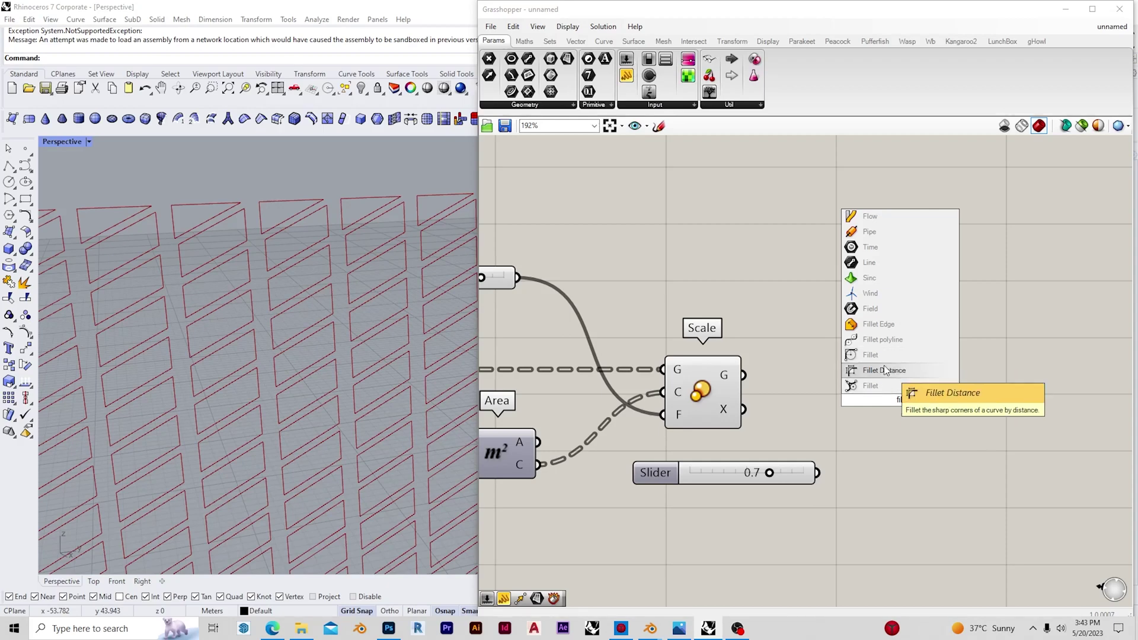
left_click(887, 355)
left_click_drag(742, 376, 778, 384)
left_click_drag(868, 409, 818, 473)
mouse_move(902, 410)
left_mouse_down()
mouse_move(910, 390)
mouse_move(917, 398)
left_mouse_up()
Turn off the preview of the second Scale component so that only the filleted curves are displayed
left_click_drag(752, 587, 622, 408)
middle_click(658, 393)
scroll(862, 308, "down", 3)
left_click_drag(801, 474, 567, 261)
middle_click(581, 279)
left_click(619, 243)
left_click(731, 258)
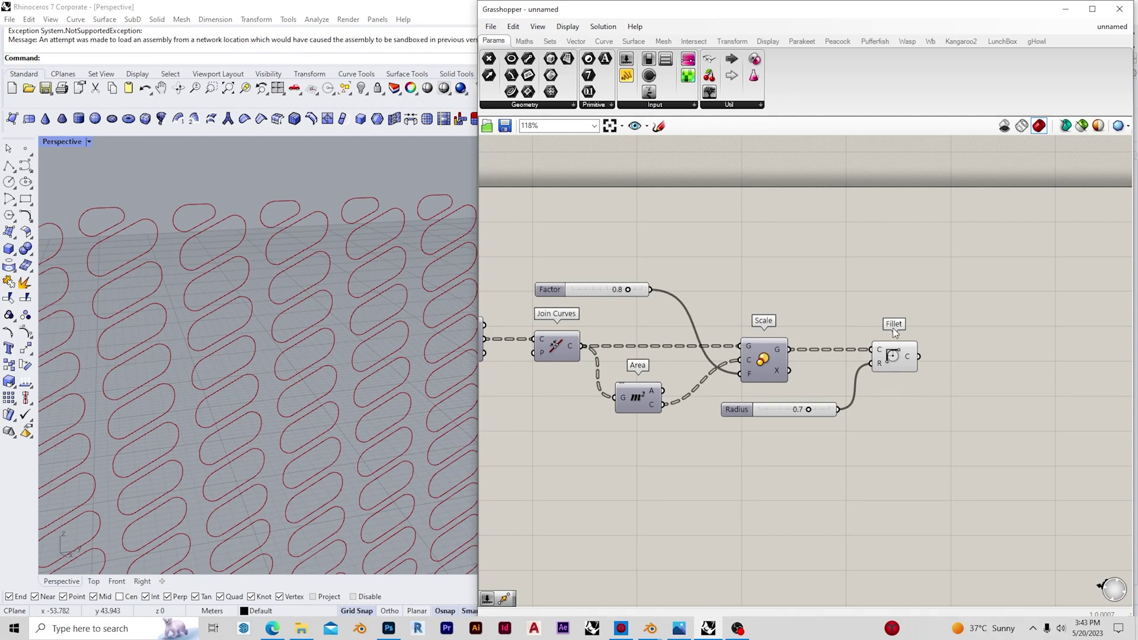
Add an Area component and connect the Fillet's C output to its G input
double_click(990, 363)
type("area")
key("Return")
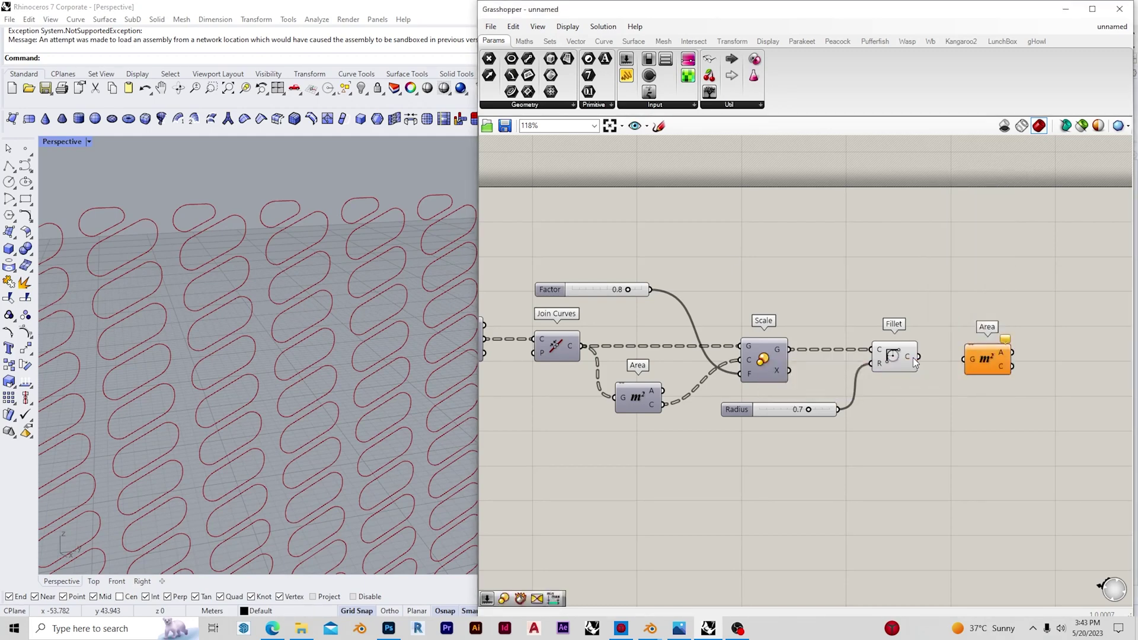
left_click_drag(977, 364, 978, 362)
left_click(1067, 385)
Try a Curve Closest Point component beyond the last Area component and remove it
scroll(1085, 379, "down", 3)
right_click_drag(1085, 376, 731, 432)
scroll(731, 433, "up", 4)
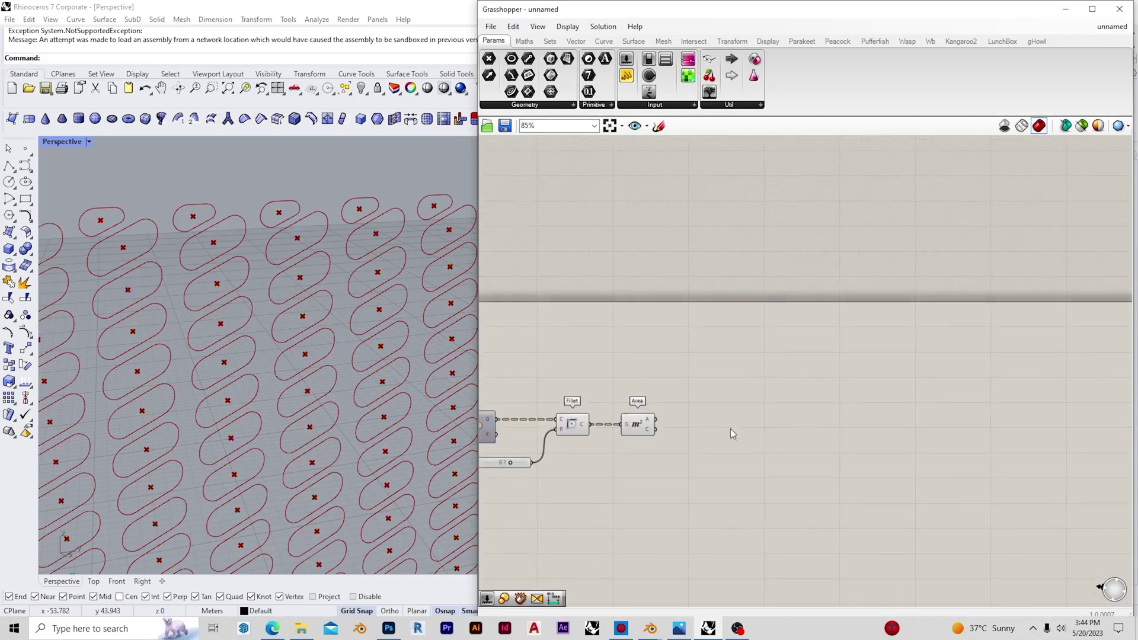
double_click(804, 444)
type("cu")
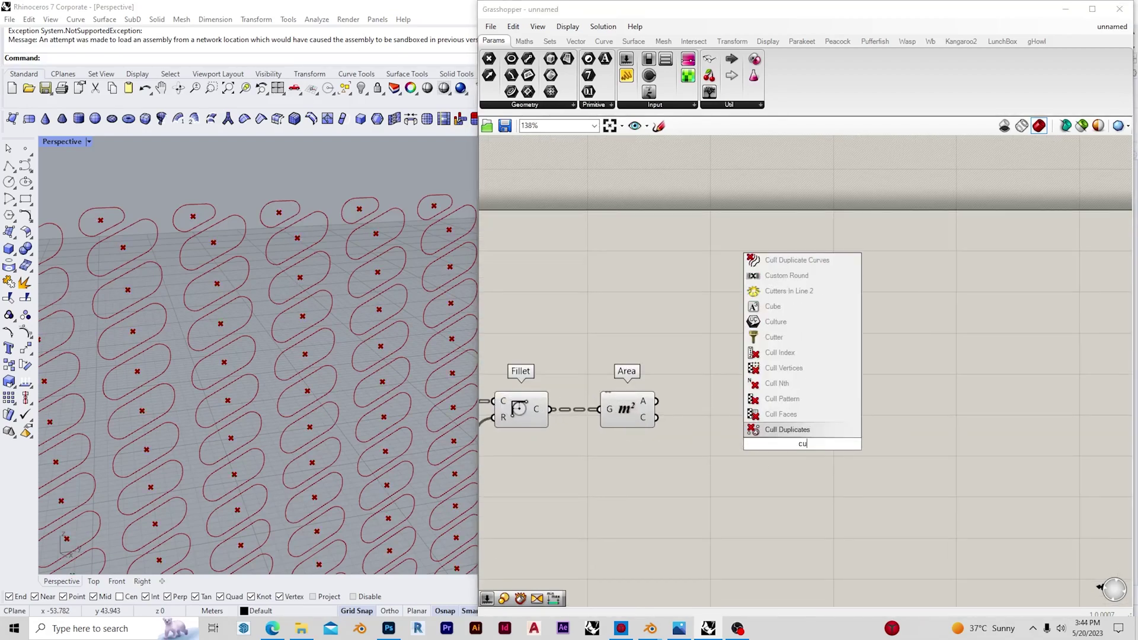
type("rve closest p")
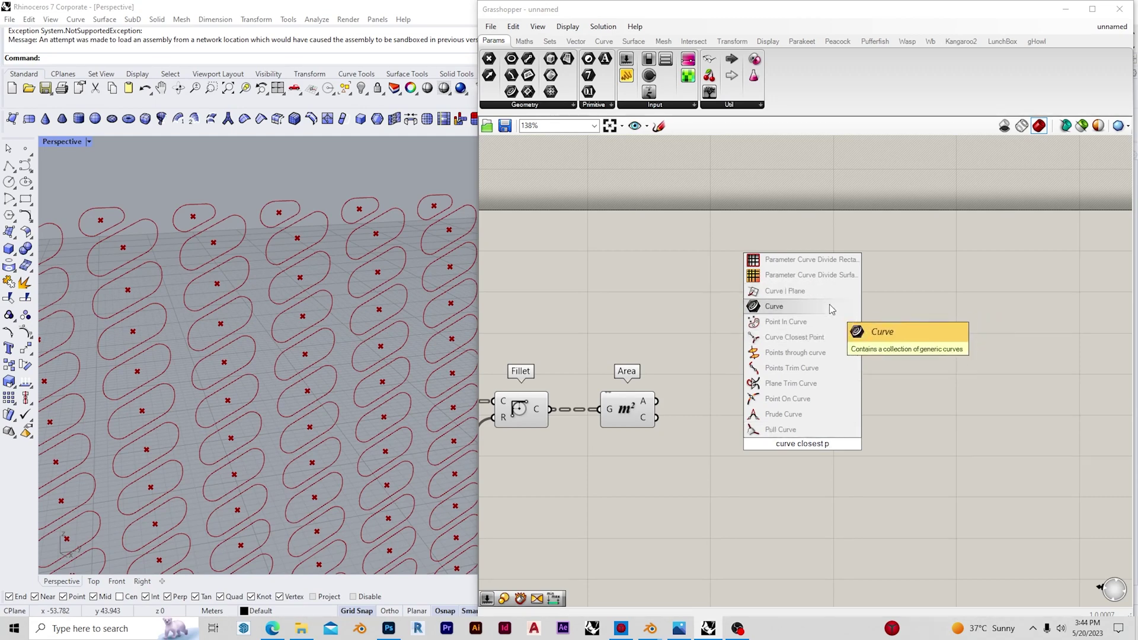
type("oint")
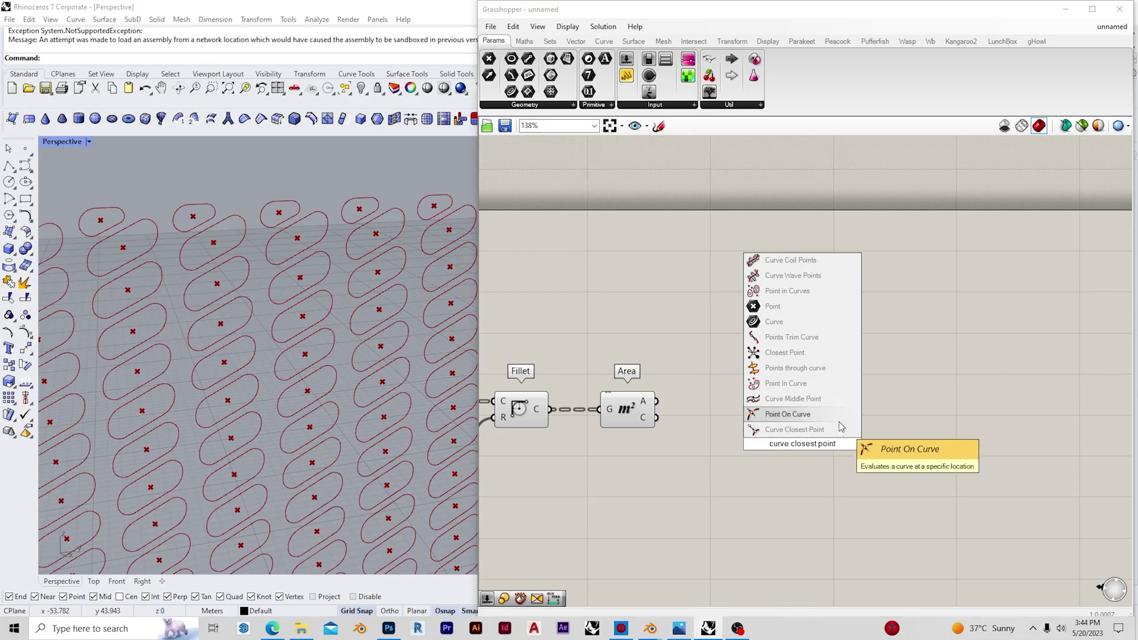
key("Return")
left_click(757, 464)
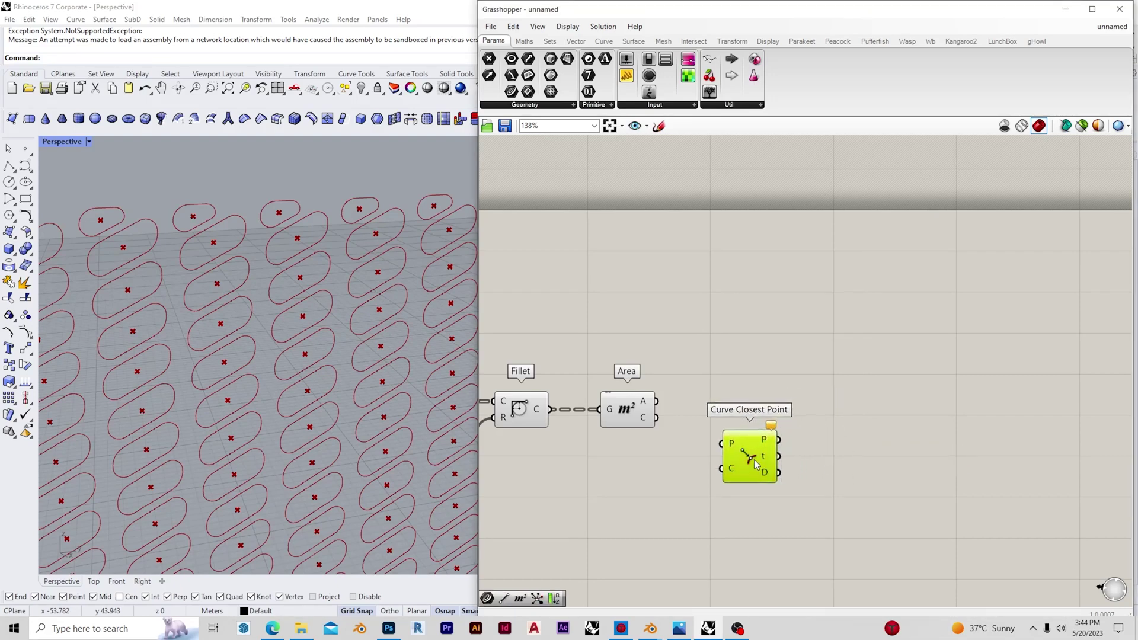
key("Delete")
Add a Closest Point component beyond the last Area component
double_click(735, 465)
type("c")
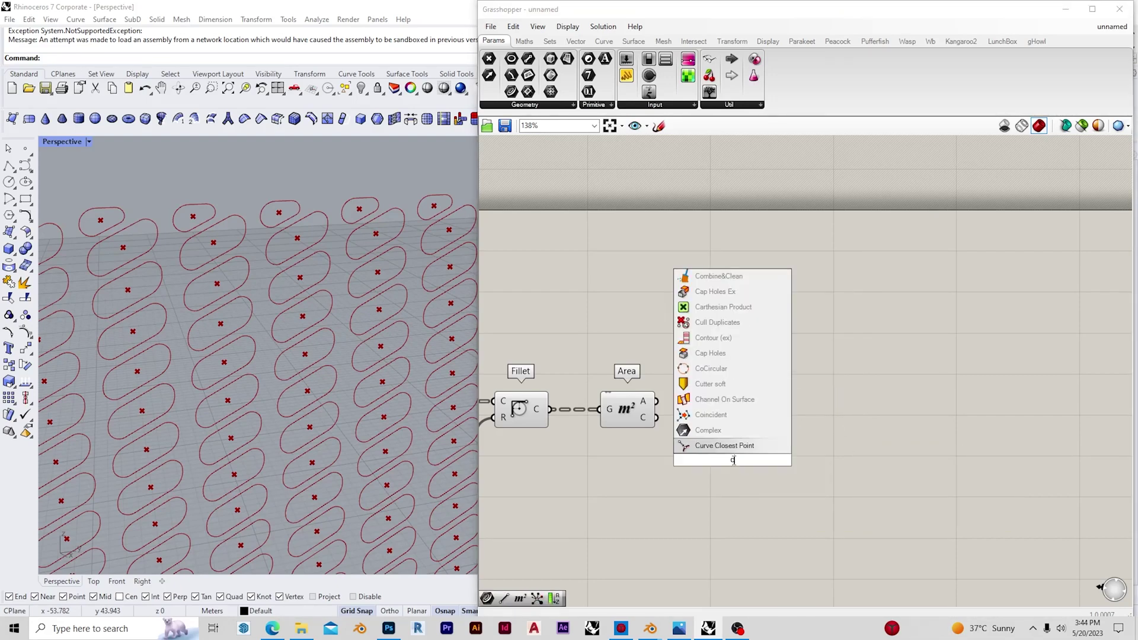
type("losest po")
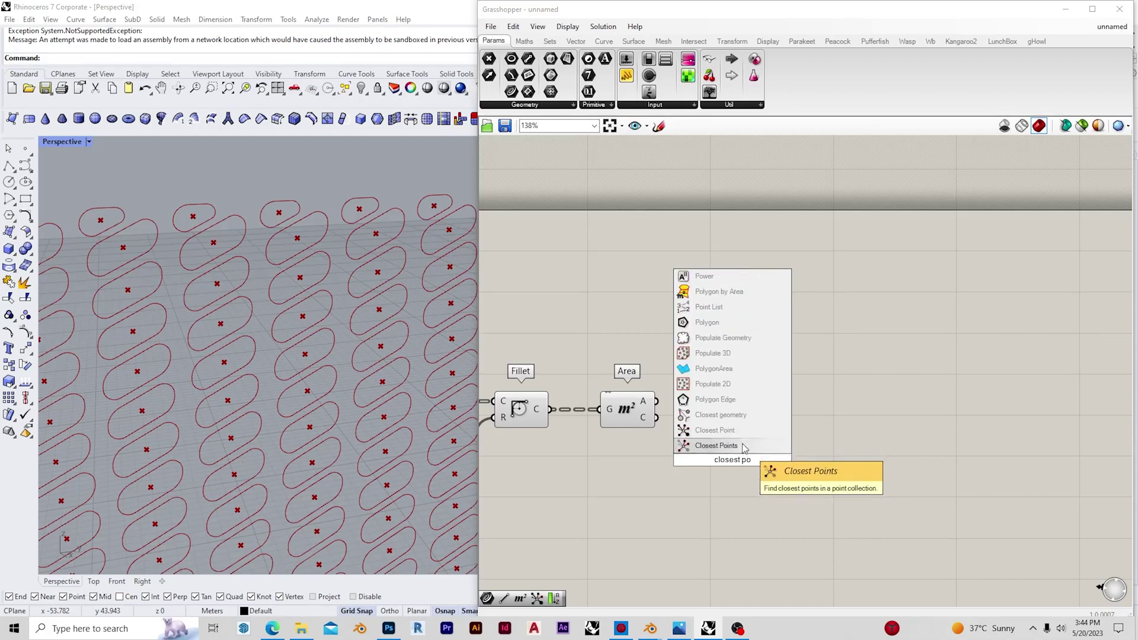
left_click(743, 446)
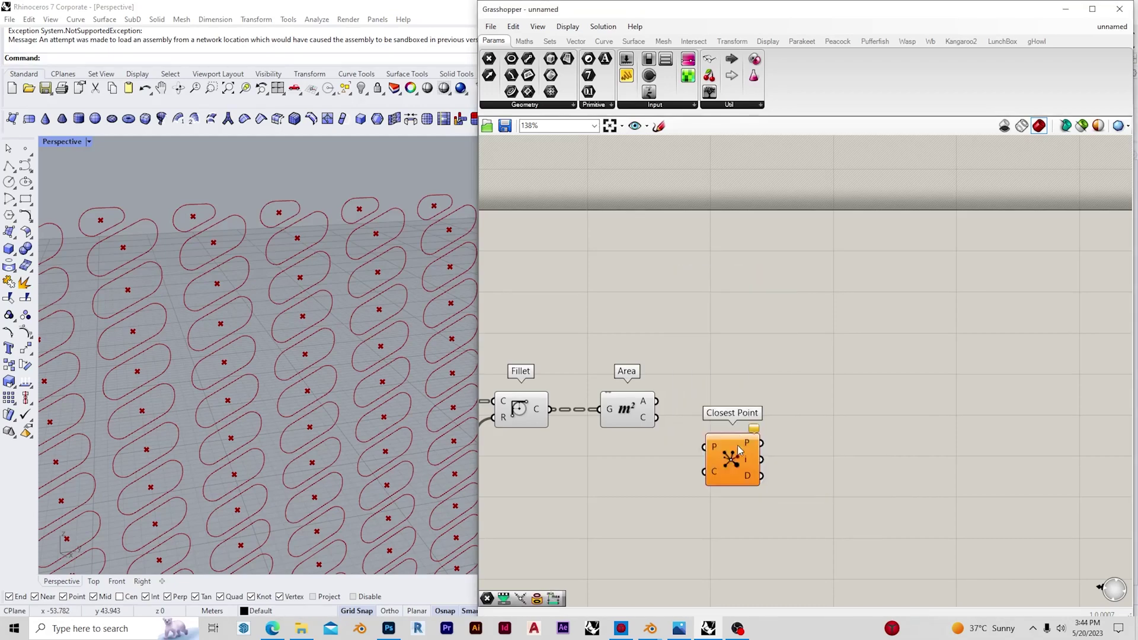
Place a point object on the ground in front of the facade in Rhino's Perspective viewport and select it
scroll(269, 295, "down", 10)
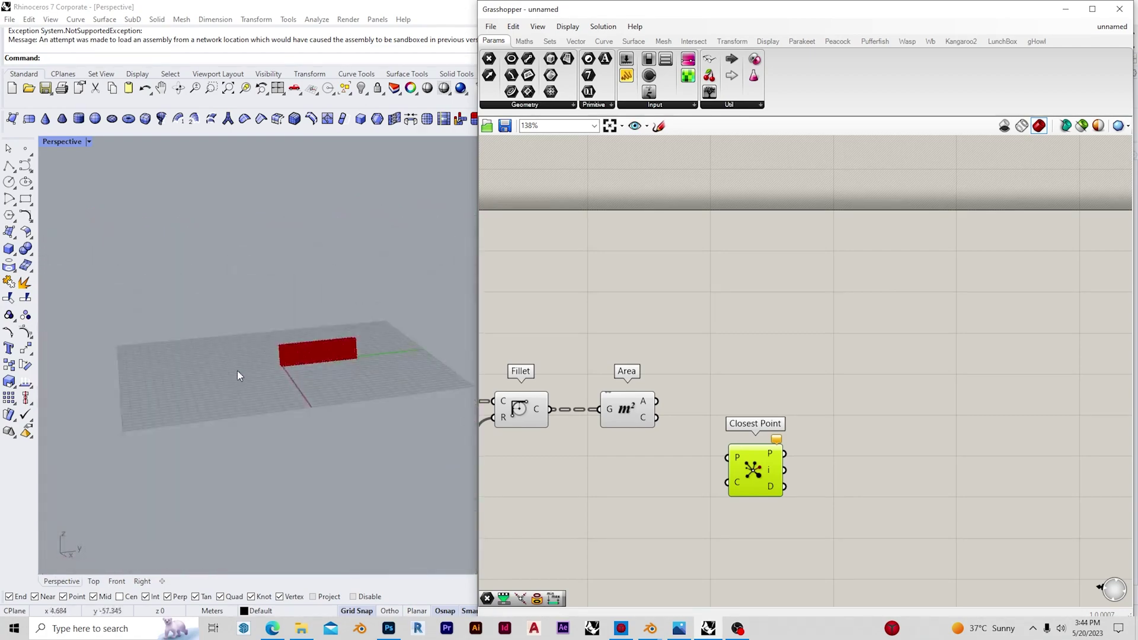
scroll(237, 371, "up", 10)
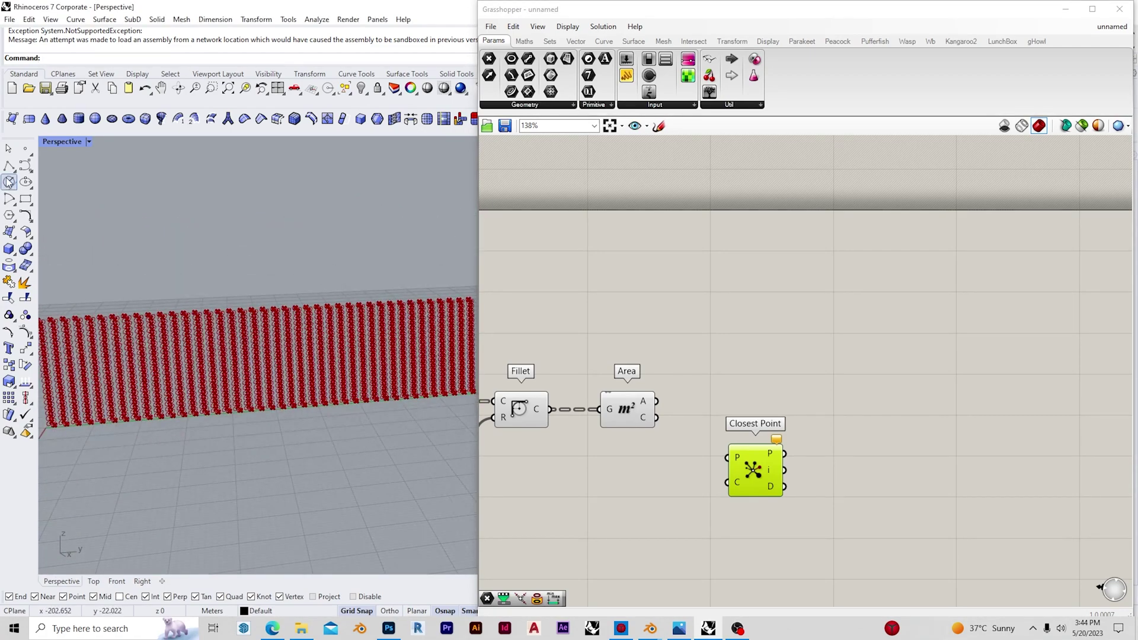
left_click(25, 150)
left_click(290, 433)
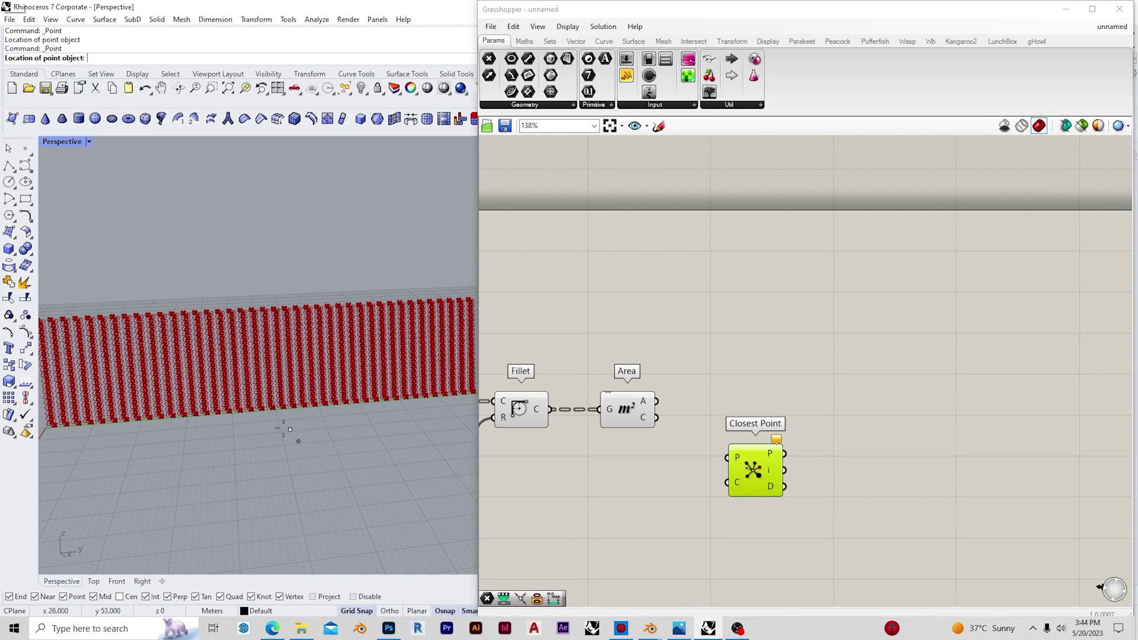
left_click_drag(332, 477, 332, 478)
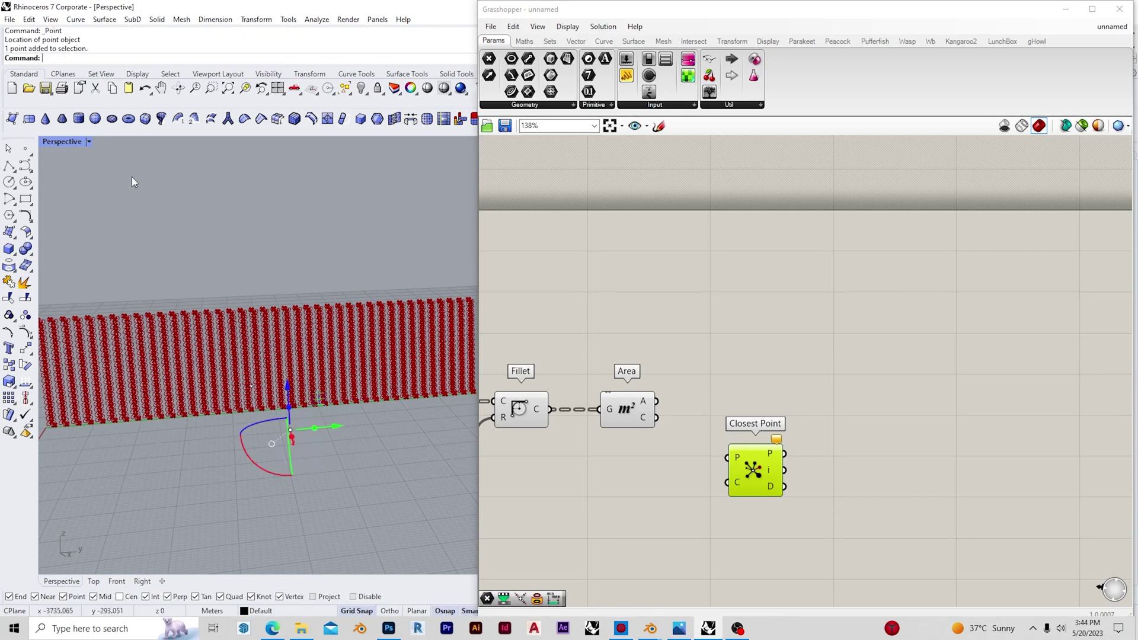
In Rhino's Top viewport, delete the selected point and move the remaining point close in front of the facade
double_click(52, 142)
double_click(51, 143)
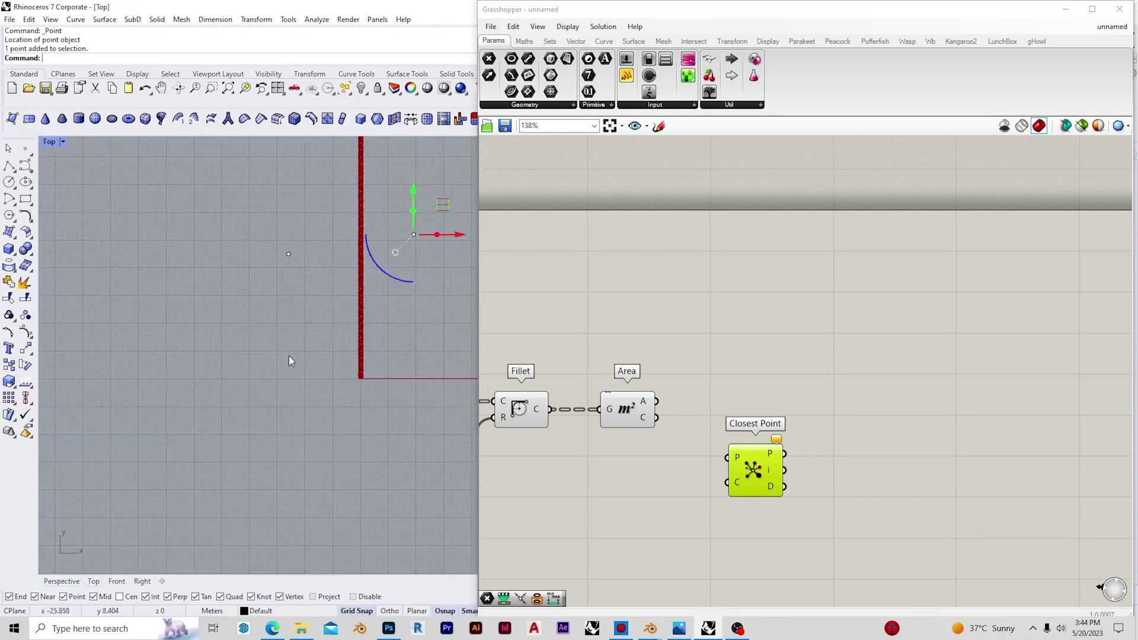
left_click_drag(298, 289, 358, 345)
key("Delete")
left_click(191, 316)
left_click_drag(259, 320, 297, 321)
left_click(314, 390)
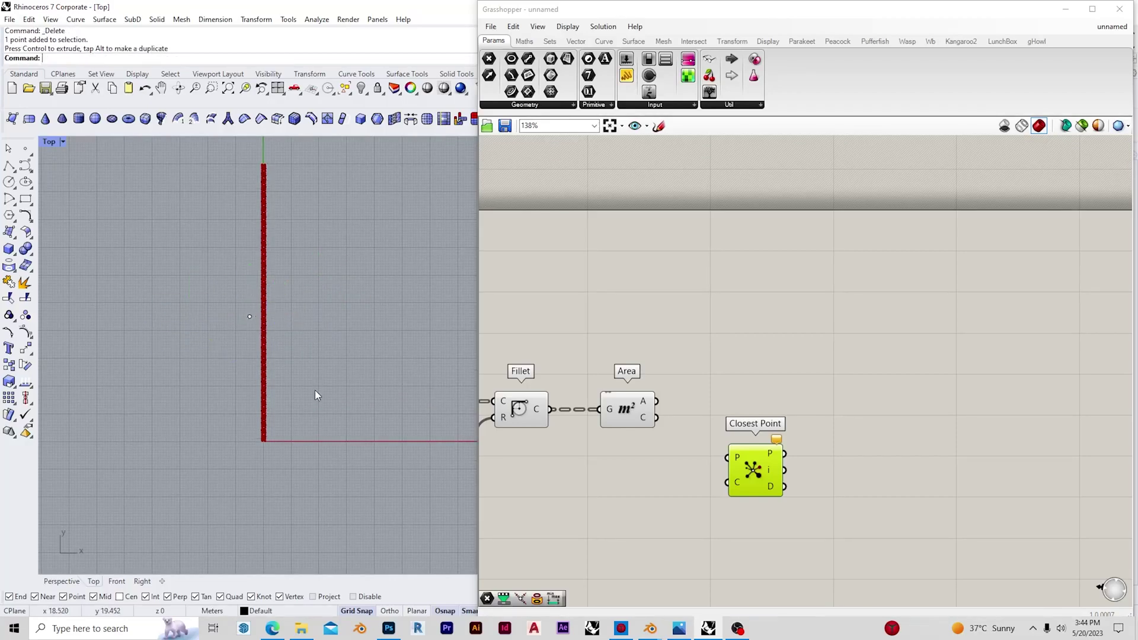
Raise the point vertically in the Front viewport, then return to the maximized Perspective viewport
double_click(51, 143)
left_click_drag(776, 14, 963, 24)
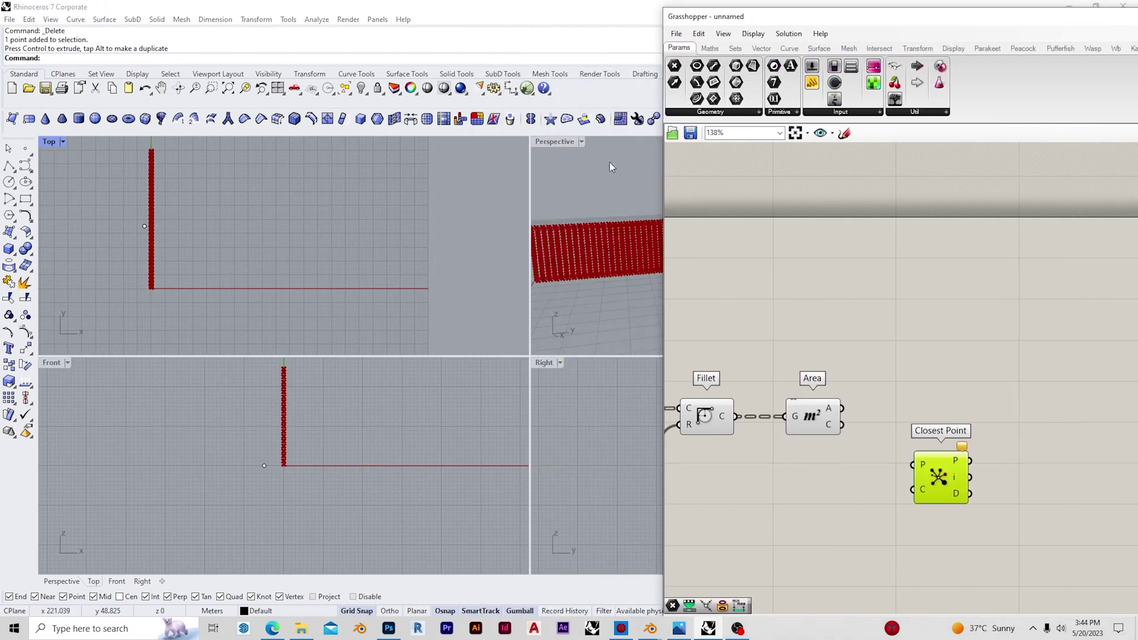
left_click(264, 466)
left_click_drag(264, 420, 267, 375)
double_click(553, 143)
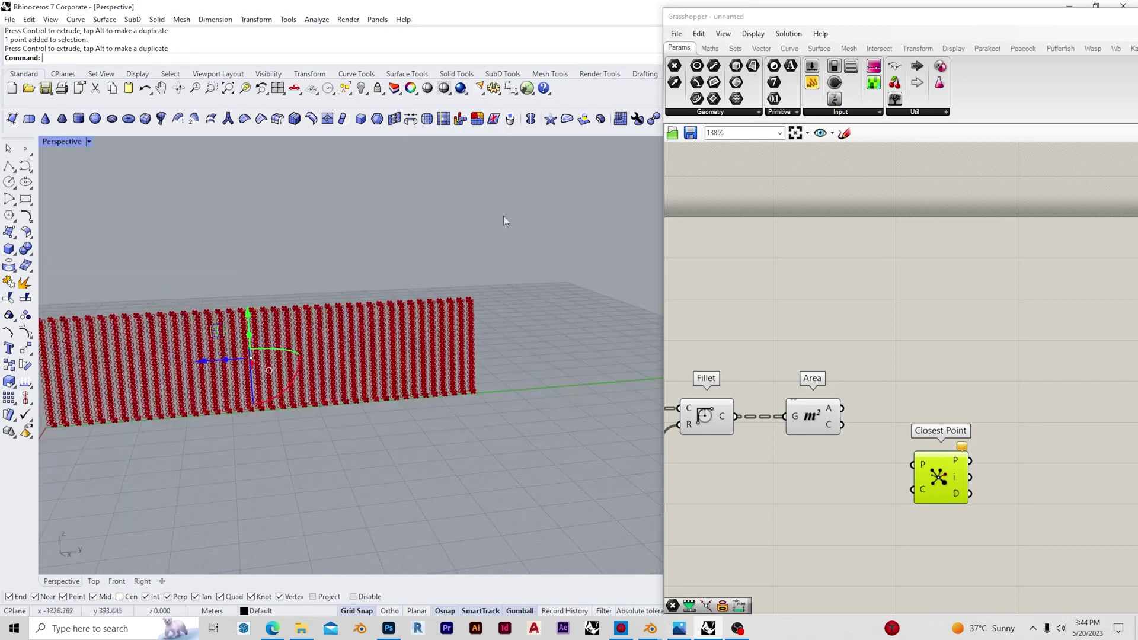
scroll(507, 391, "down", 3)
scroll(524, 420, "up", 5)
left_click(852, 491)
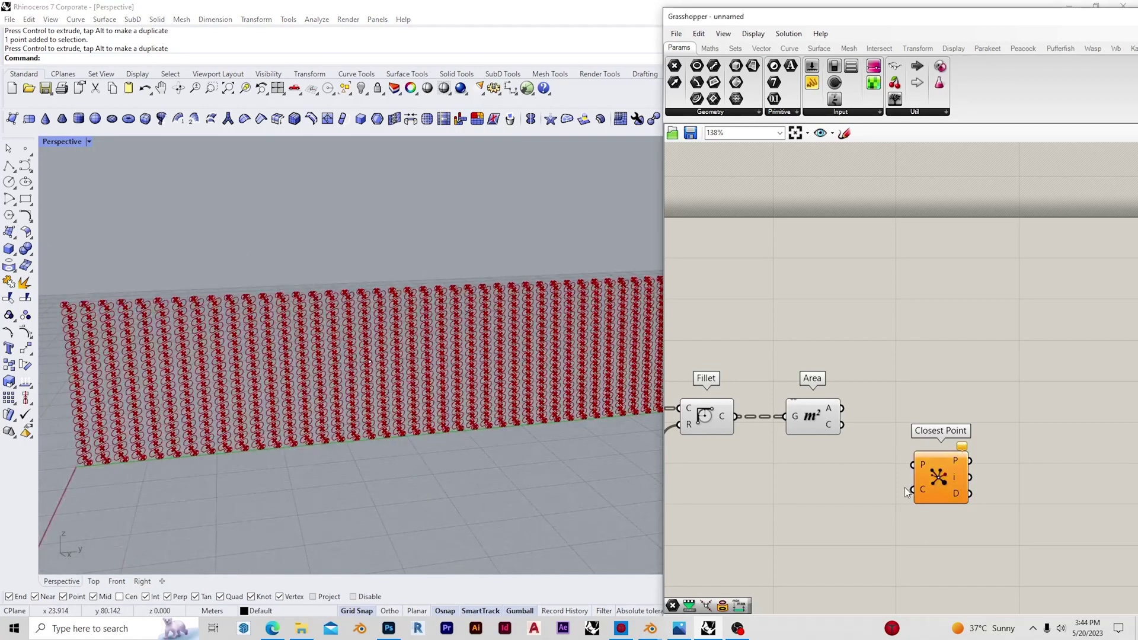
Add a Point parameter below the Area component and reference the Rhino point in it as multiple points
scroll(847, 492, "up", 1)
left_click(446, 425)
scroll(276, 433, "down", 4)
left_click(340, 383)
left_click_drag(386, 389, 554, 385)
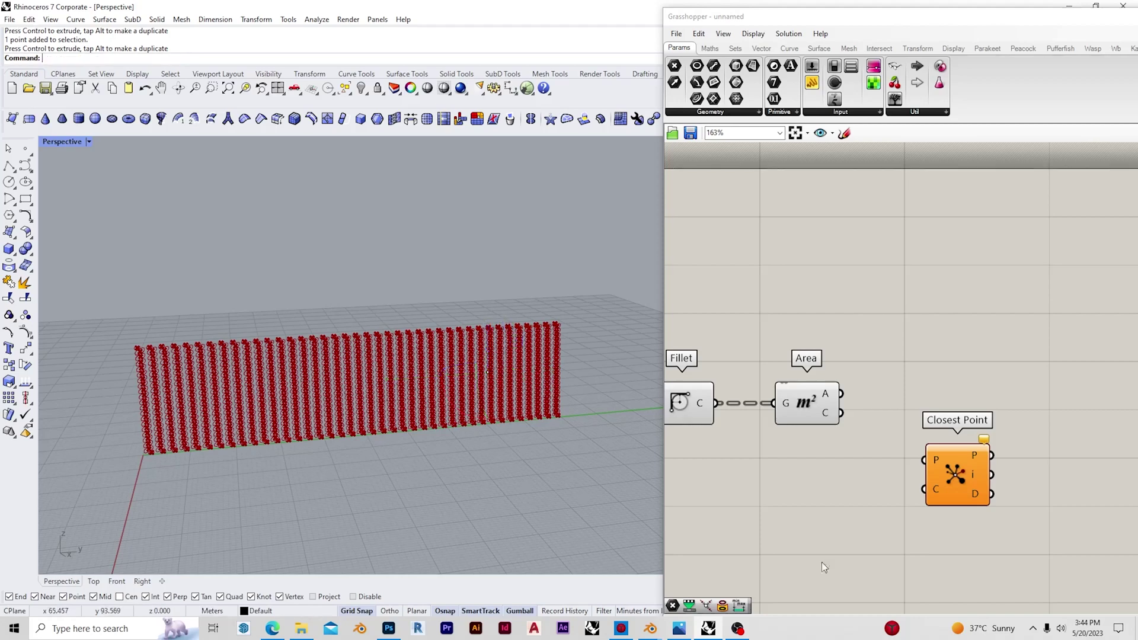
double_click(841, 499)
type("point")
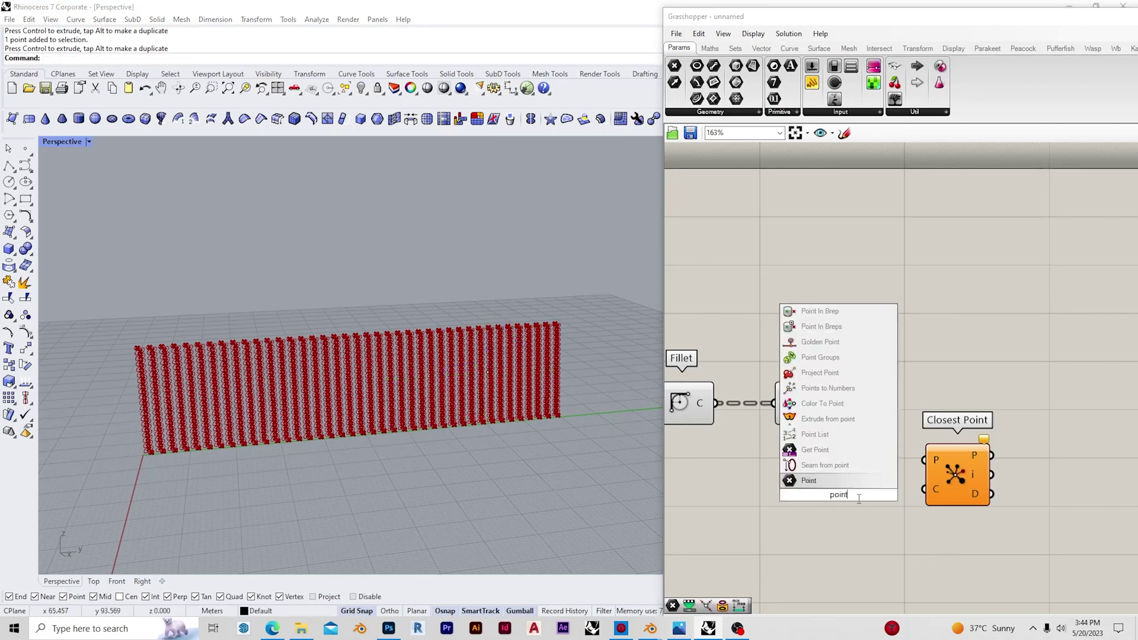
key("Return")
right_click(832, 494)
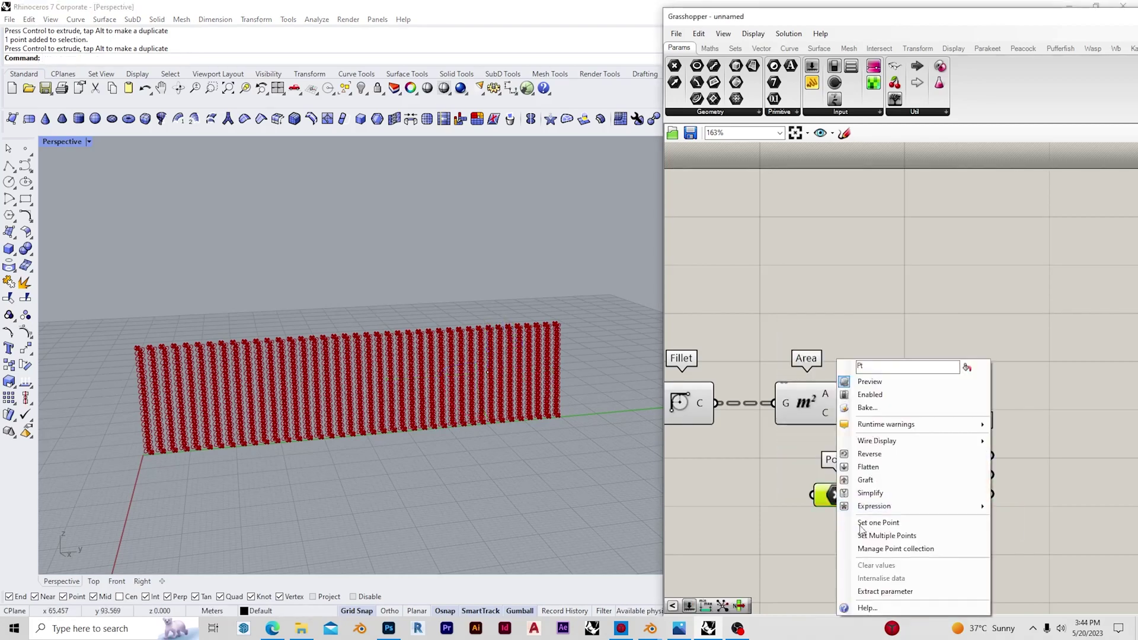
left_click(900, 538)
left_click_drag(391, 315, 611, 446)
key("Return")
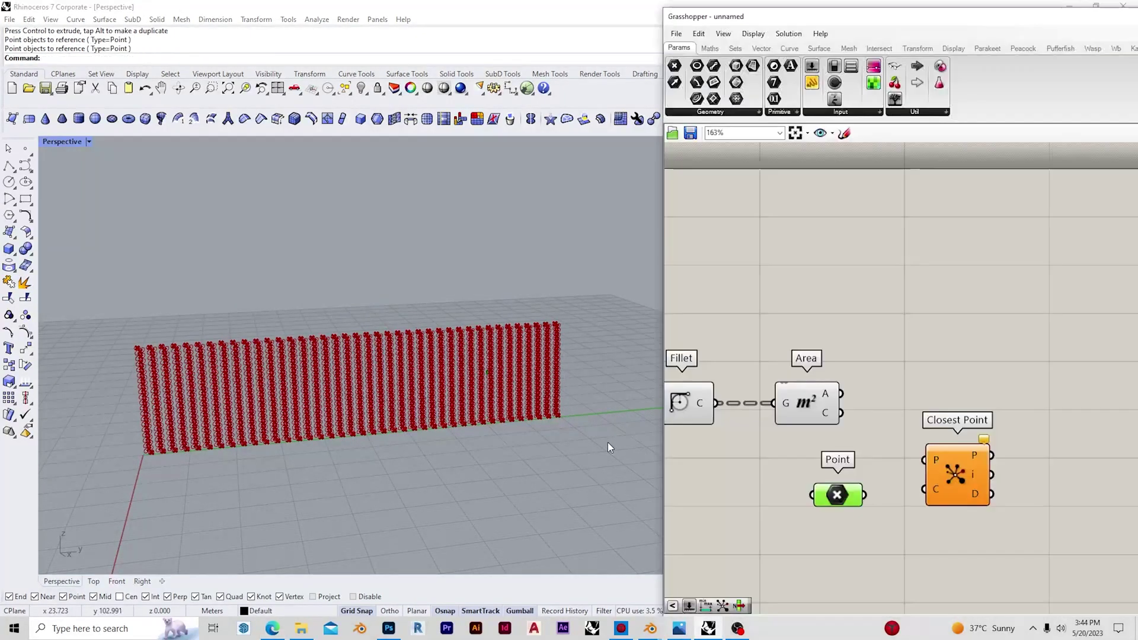
Connect the Point parameter to Closest Point's P input and the last Area's C output to its C input
left_click_drag(848, 503, 820, 503)
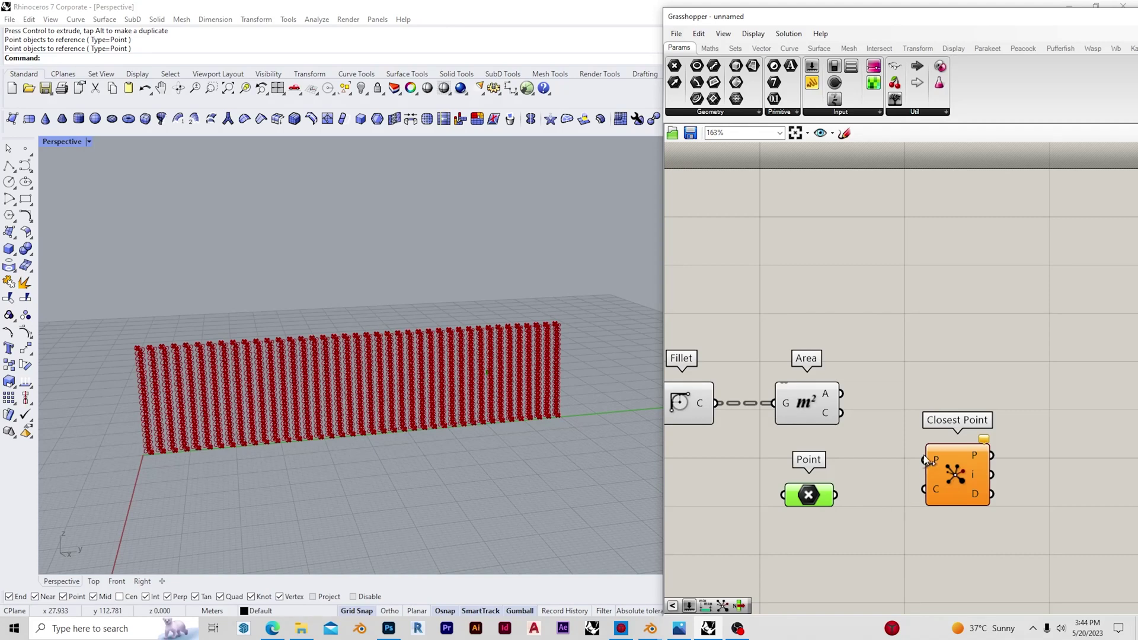
left_click_drag(817, 499, 822, 479)
left_click_drag(895, 481, 951, 492)
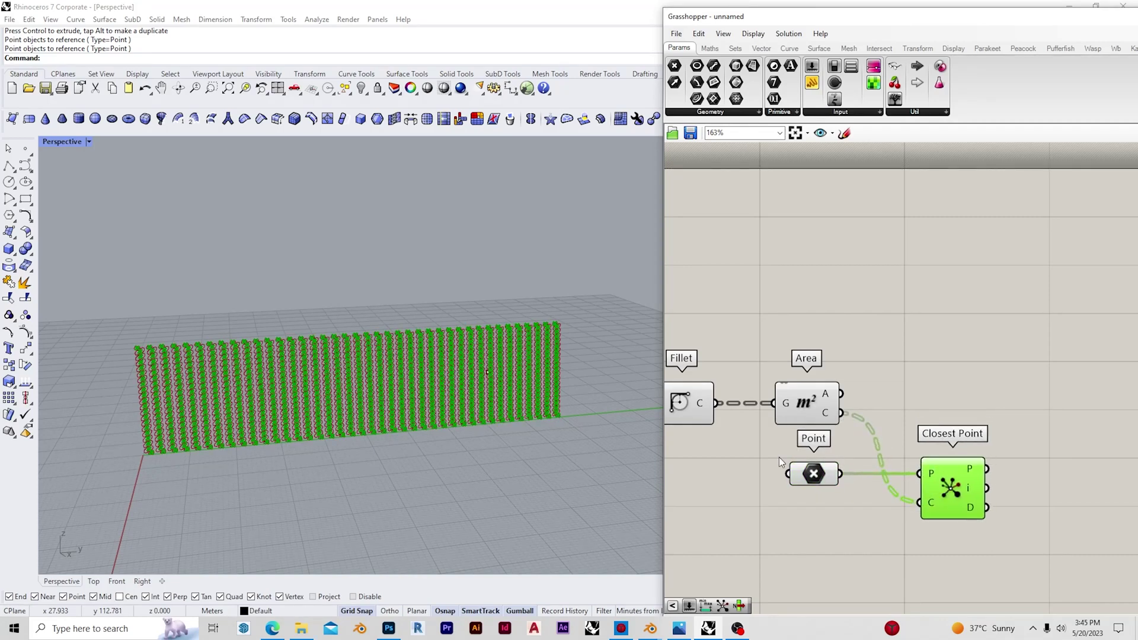
scroll(778, 457, "down", 2)
scroll(1071, 482, "up", 4)
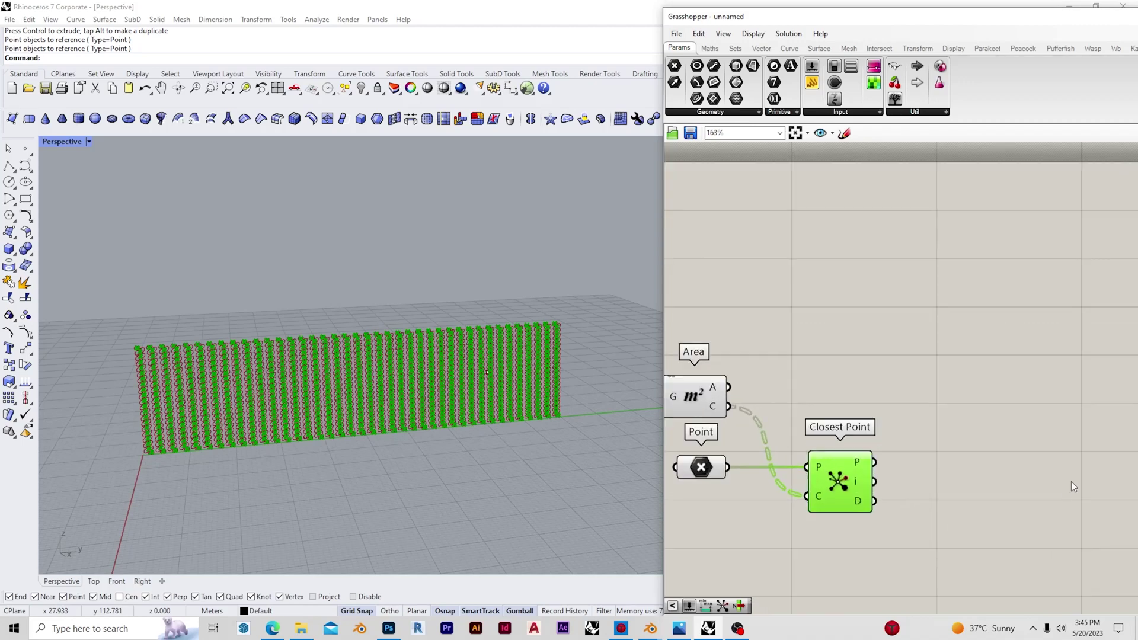
left_click(911, 511)
double_click(912, 510)
type("bomb")
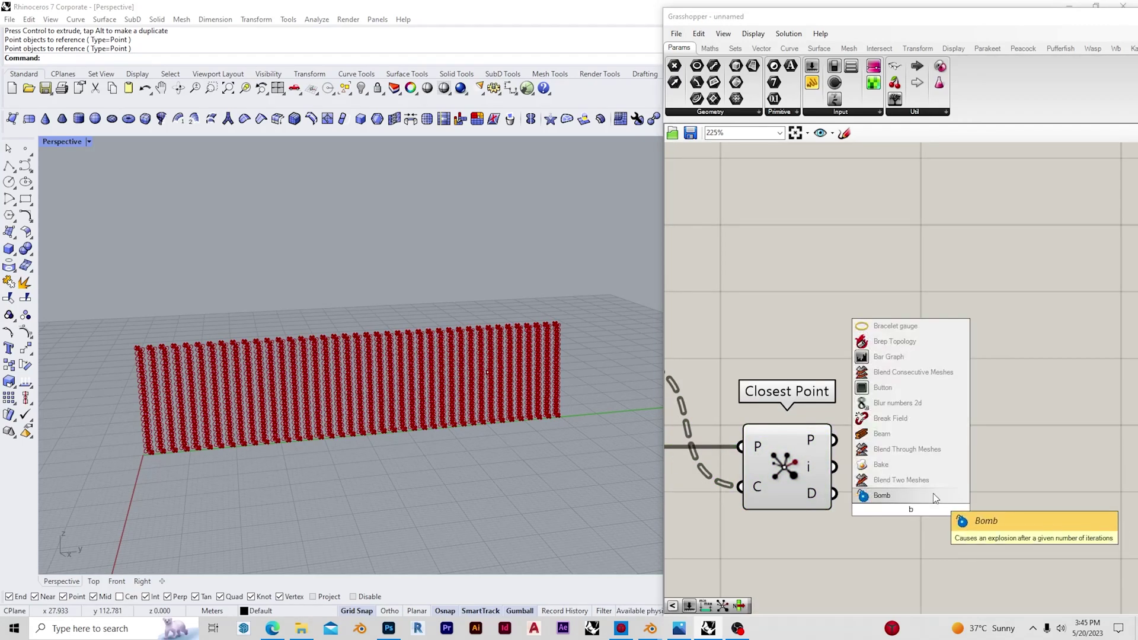
left_click(920, 504)
left_click(921, 508)
key("Delete")
Widen the Grasshopper window and add a Bounds component, connecting Closest Point's D output to its N input
scroll(922, 509, "down", 5)
scroll(922, 507, "up", 2)
double_click(923, 492)
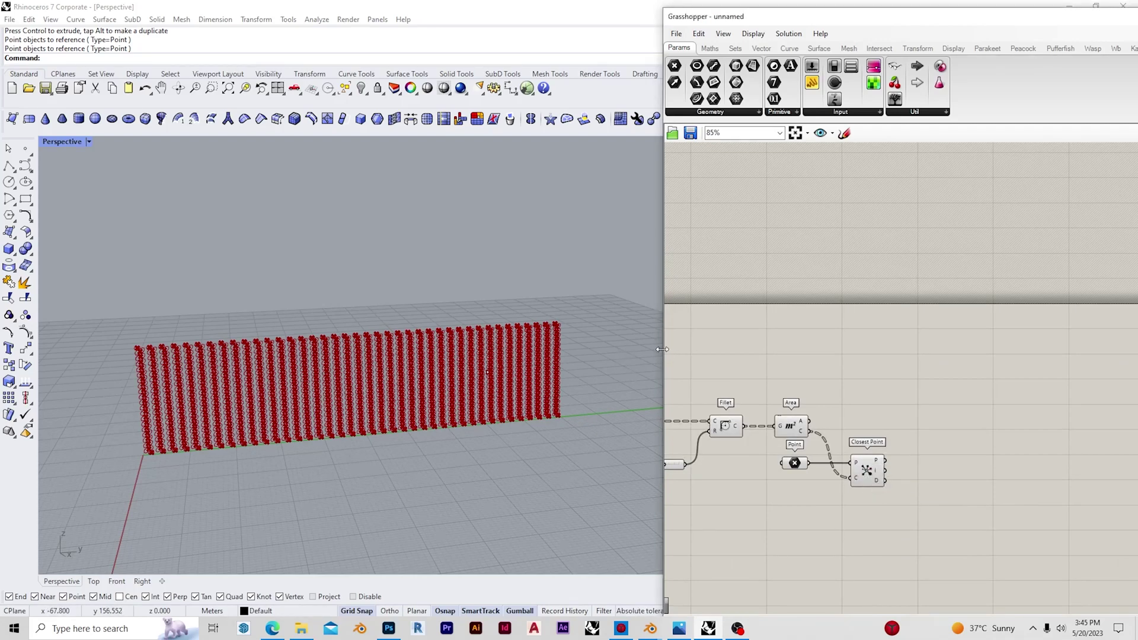
left_click_drag(662, 350, 525, 349)
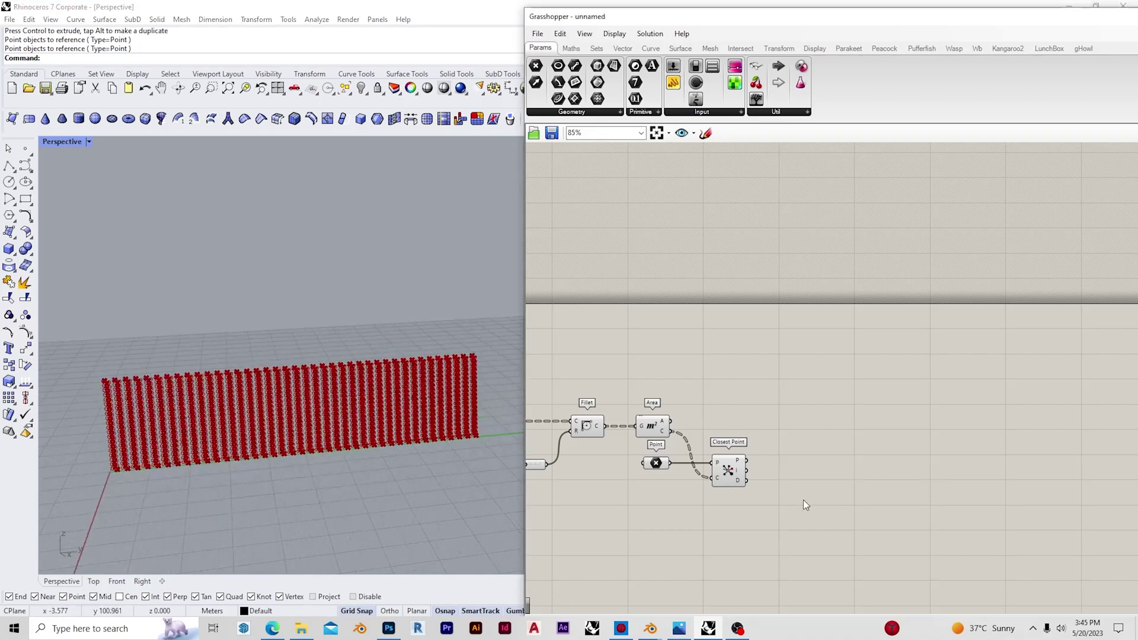
scroll(771, 491, "up", 3)
double_click(770, 491)
type("bounds")
left_click(795, 477)
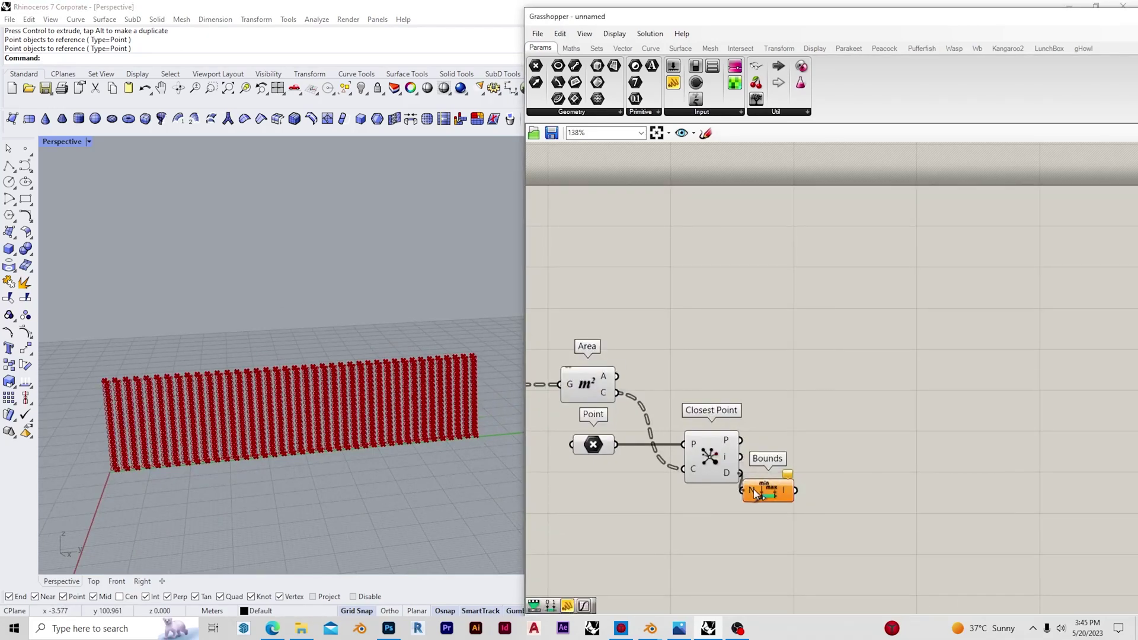
left_click_drag(798, 489, 780, 493)
Add a Remap Numbers component, connecting Closest Point's D output to V and the Bounds I output to S
double_click(884, 443)
type("rema")
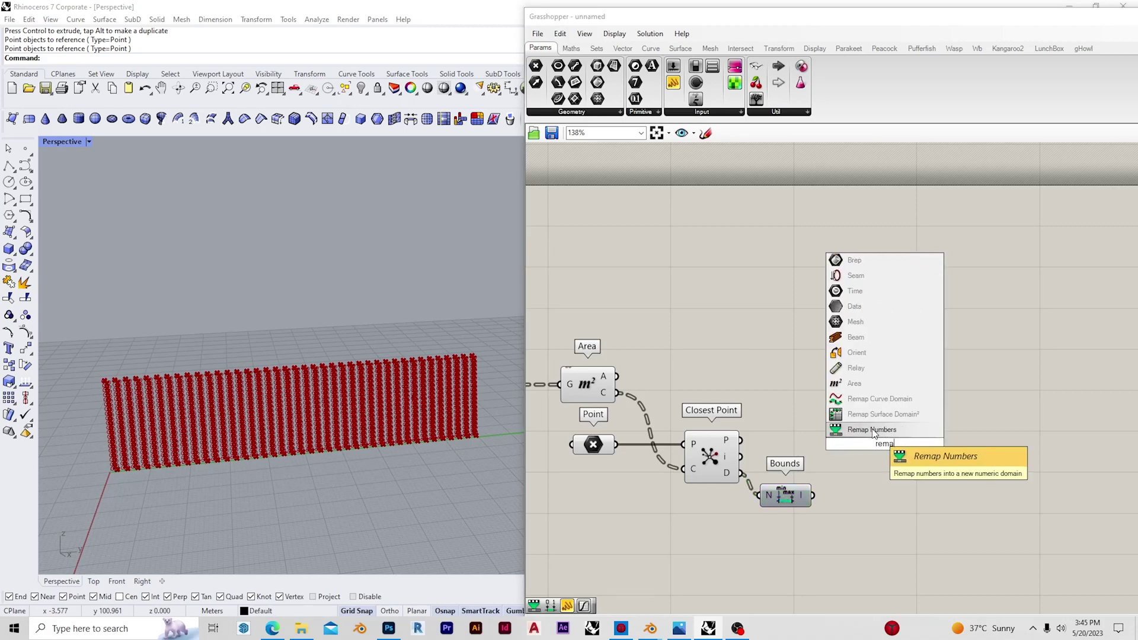
left_click(873, 431)
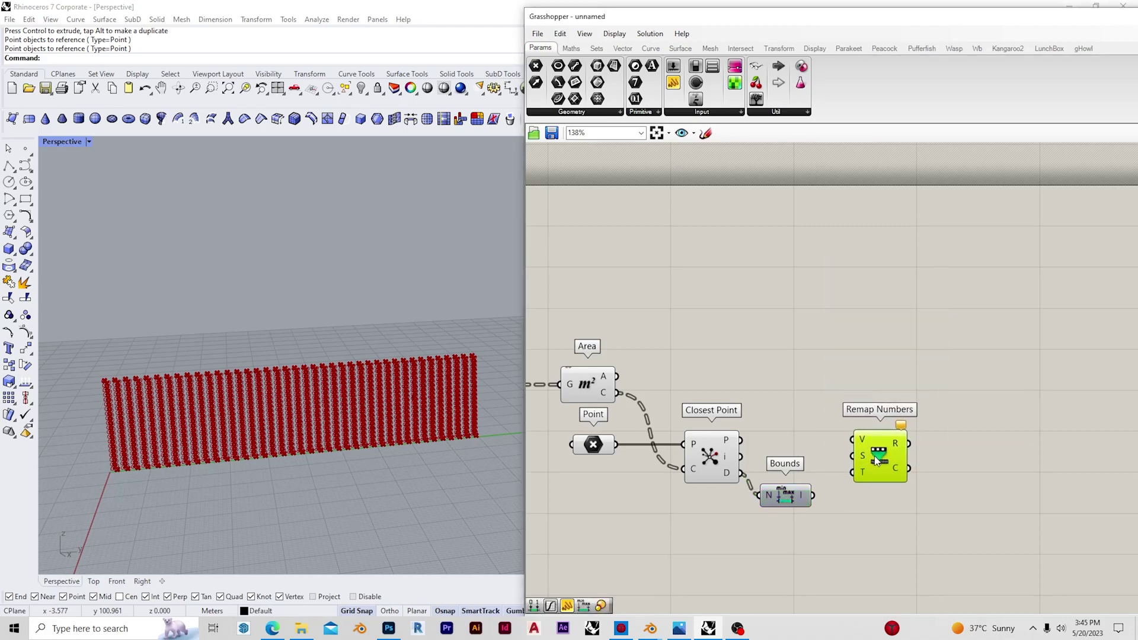
left_click_drag(740, 473, 912, 507)
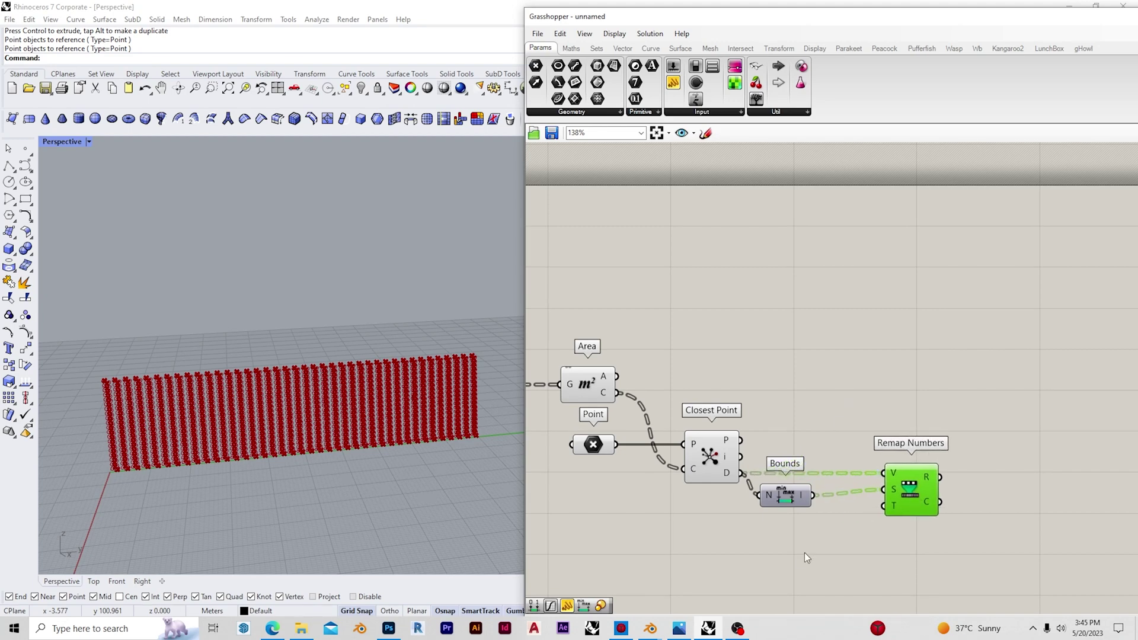
Add a Construct Domain component below Bounds and connect its I output to Remap Numbers' T input
double_click(800, 556)
type("constr")
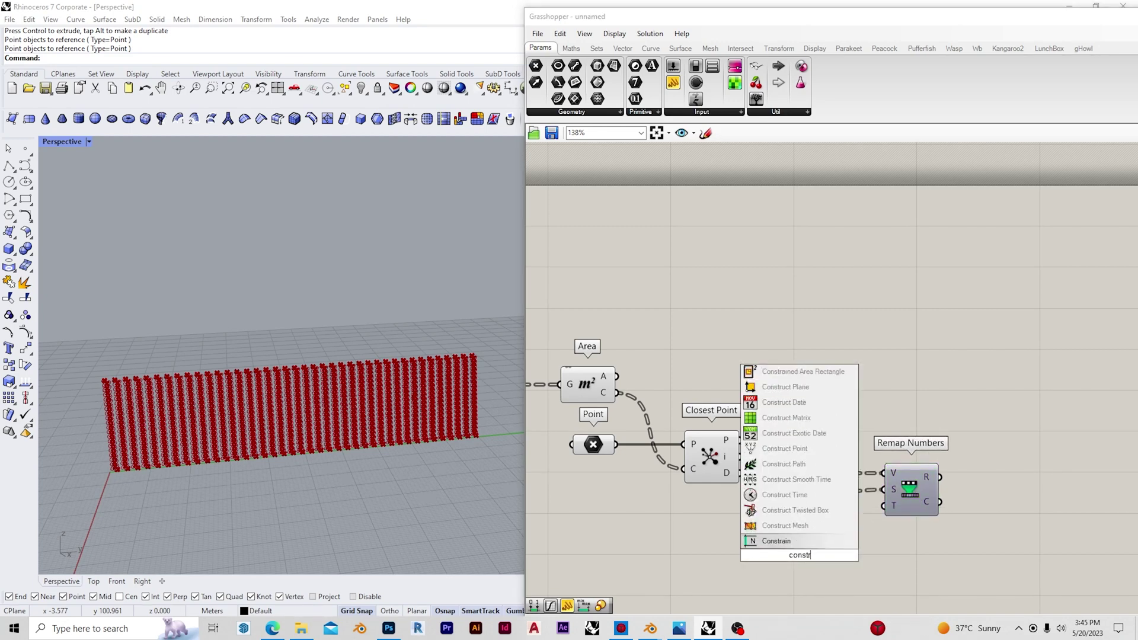
type("uct domain")
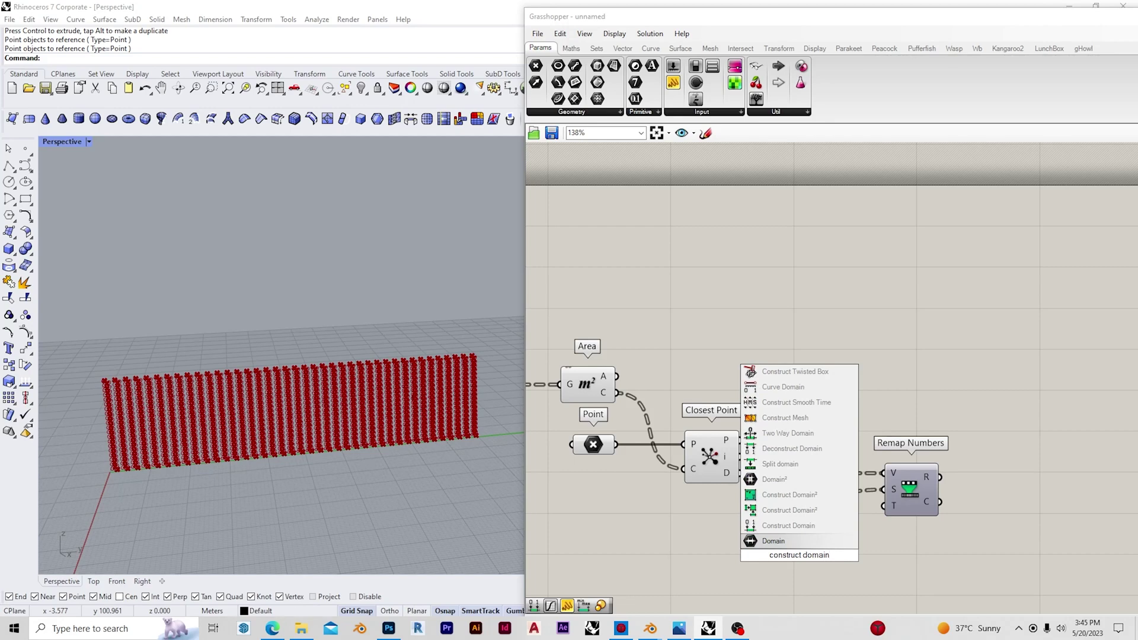
left_click(804, 528)
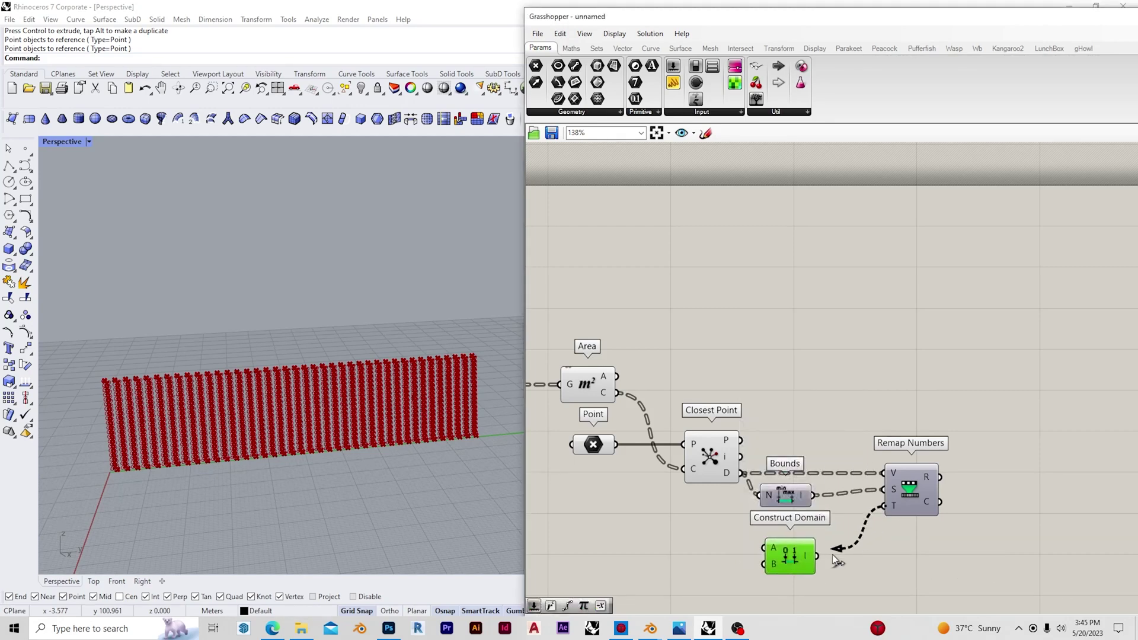
left_click(914, 382)
Add a 0.09 number slider and connect it to Construct Domain's A input as the domain start
scroll(913, 382, "down", 3)
scroll(804, 510, "up", 3)
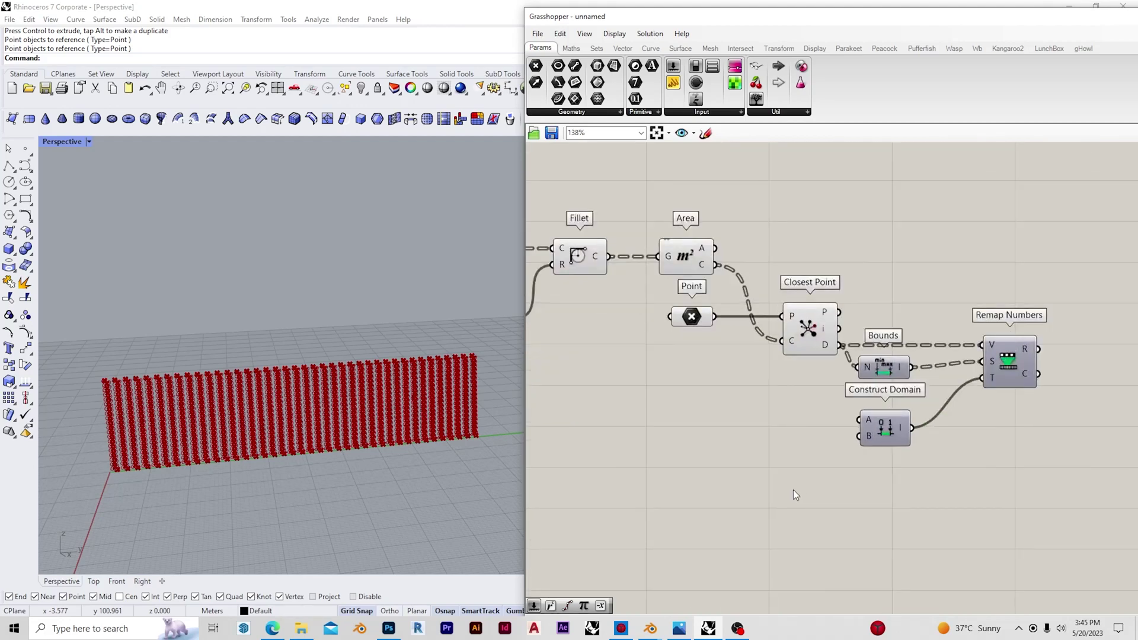
scroll(777, 490, "up", 2)
double_click(728, 422)
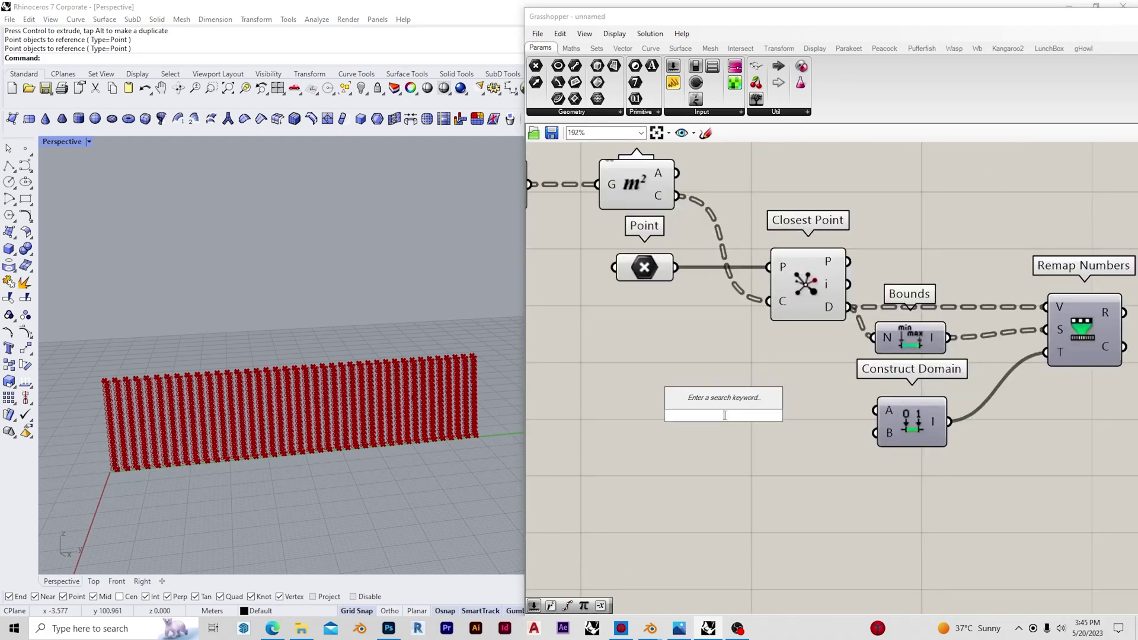
type(".09")
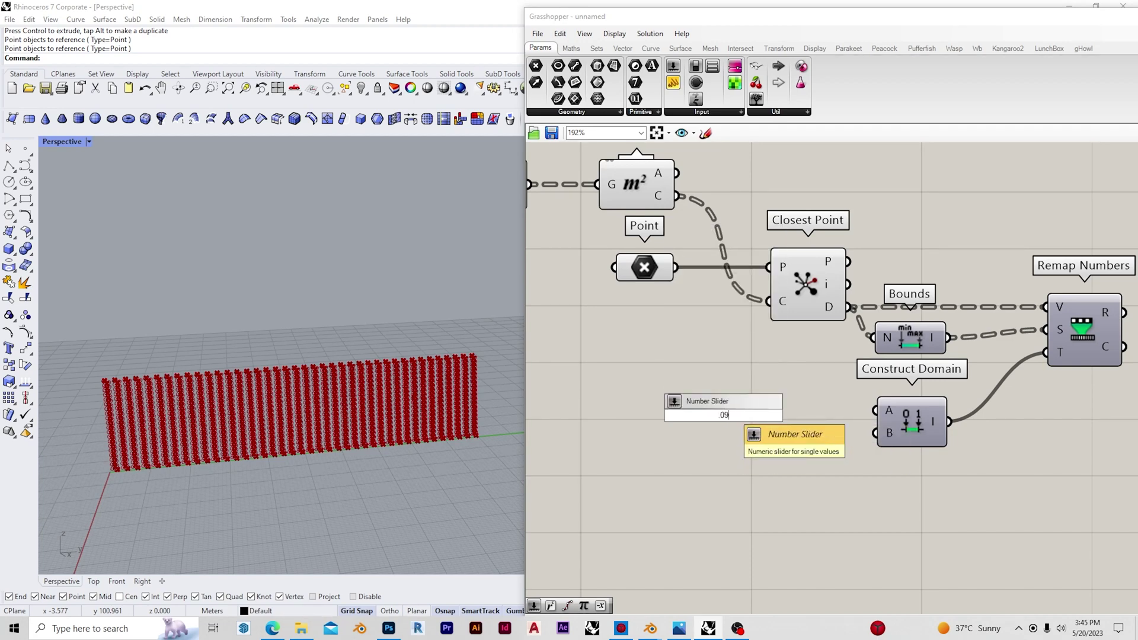
key("Return")
left_click_drag(871, 417, 815, 416)
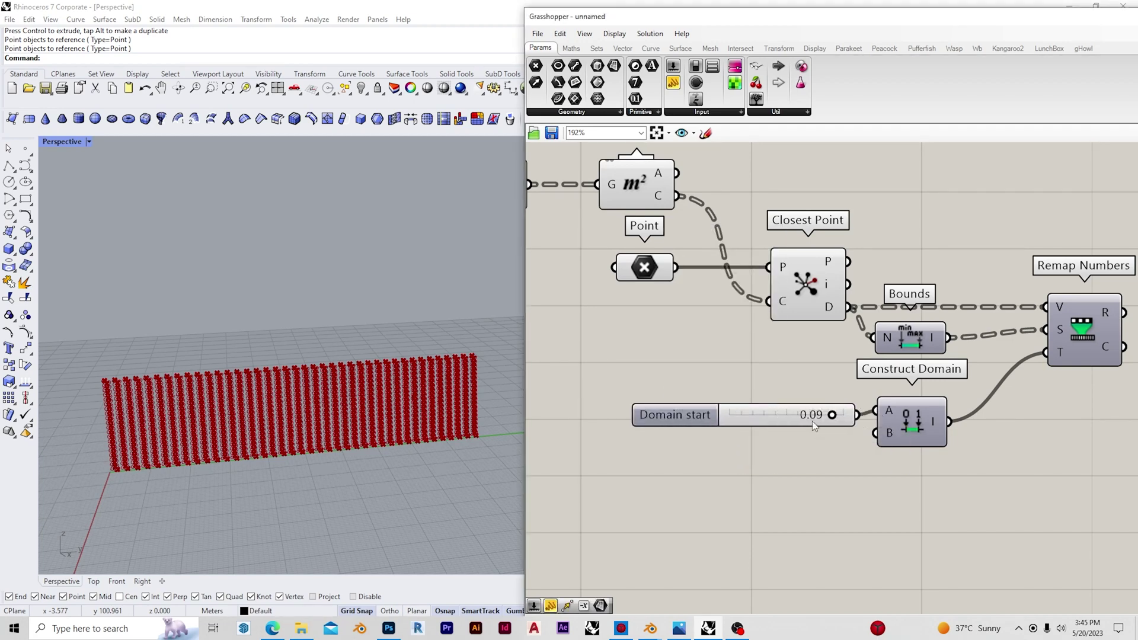
left_click_drag(717, 418, 699, 417)
Add a 1.05 number slider and connect it to Construct Domain's B input as the domain end
left_click(721, 460)
double_click(722, 461)
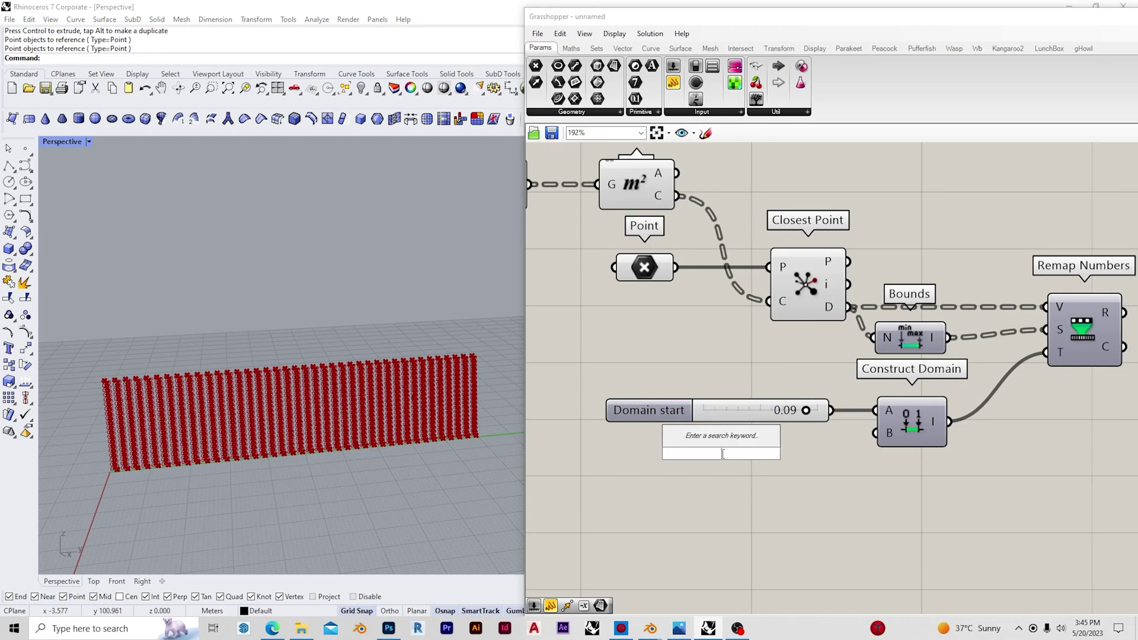
type("1.05")
key("Return")
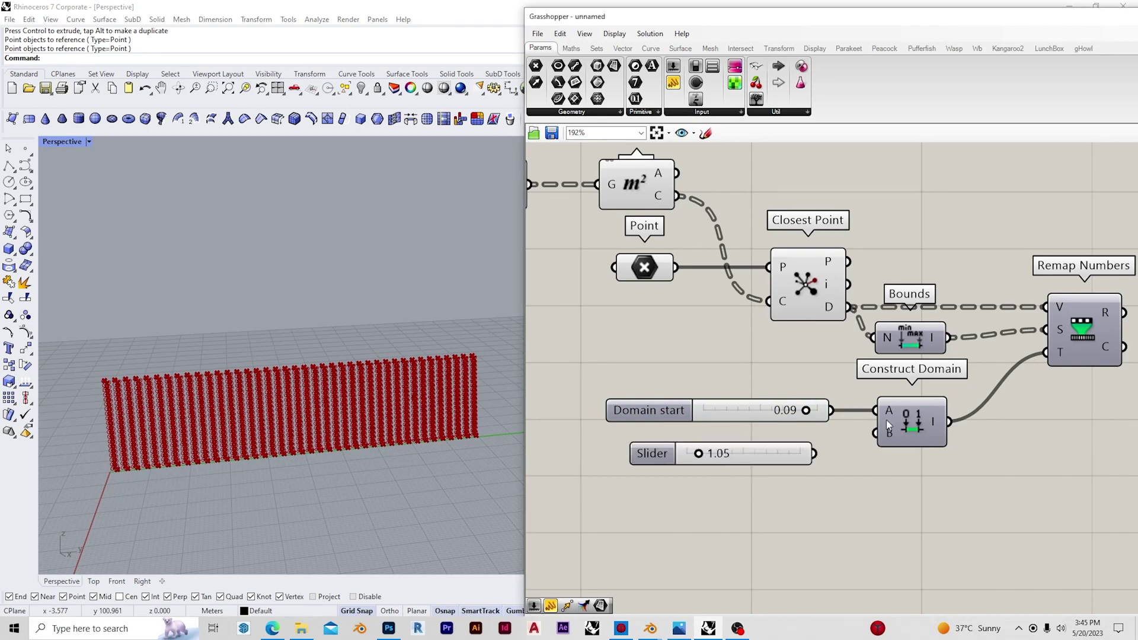
left_click(789, 454)
right_click_drag(383, 478, 312, 445)
Add a Graph Mapper beyond Remap Numbers and connect the R output to its input
left_click(865, 496)
scroll(871, 486, "down", 6)
scroll(1061, 350, "up", 3)
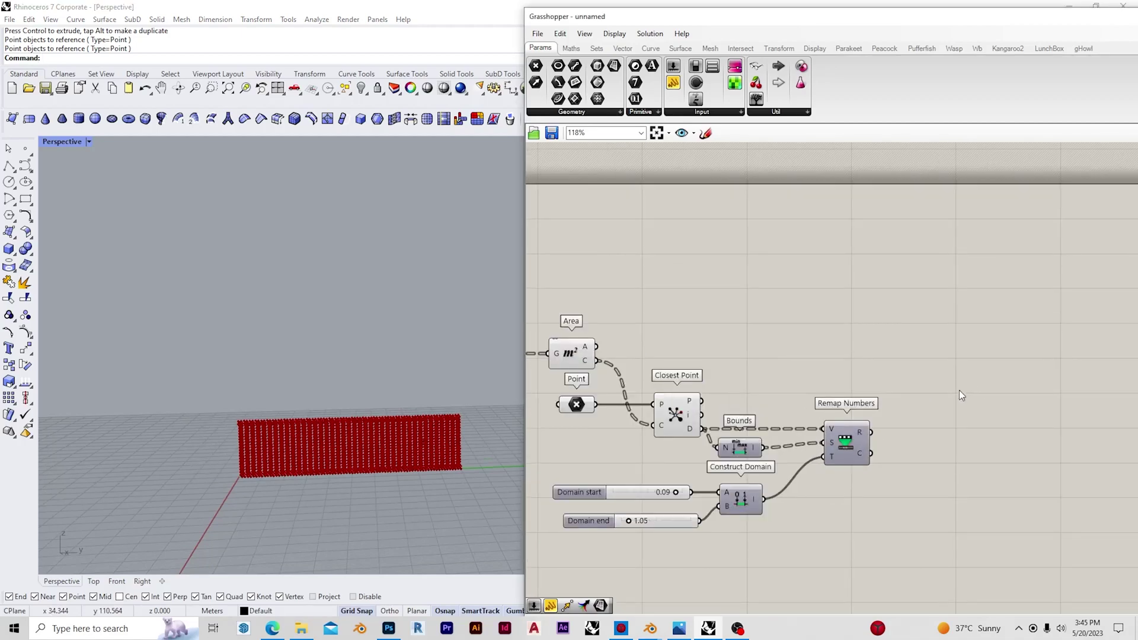
scroll(925, 428, "up", 2)
double_click(924, 414)
type("graph")
left_click(940, 330)
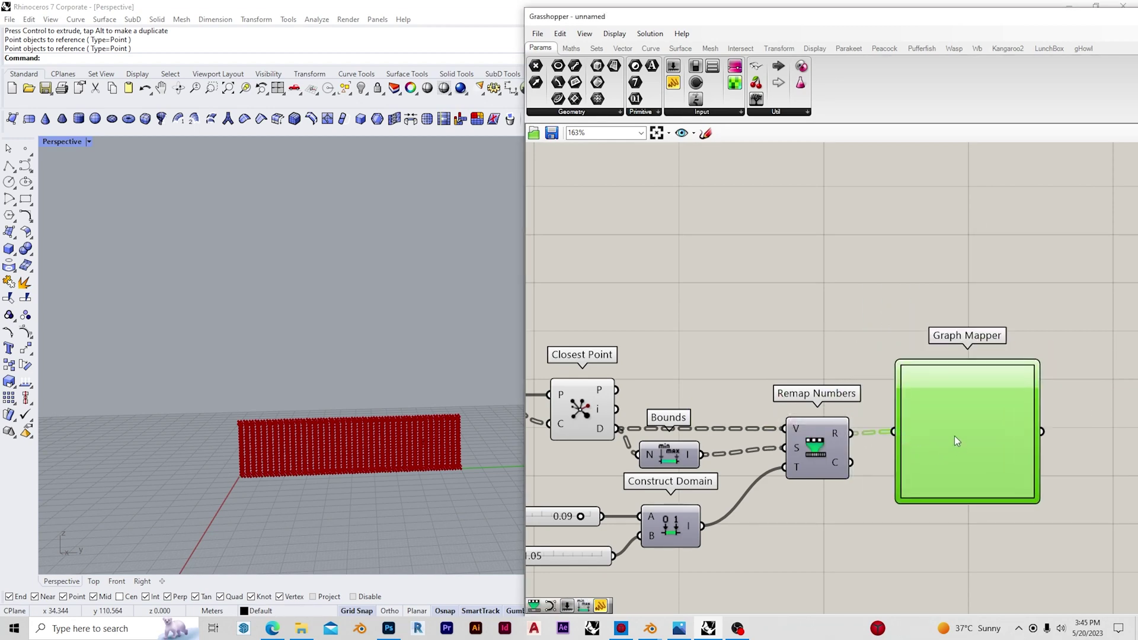
left_click_drag(955, 438, 954, 442)
Set the Graph Mapper's graph type to Bezier and shape its handles into a steep S-curve
right_click(976, 432)
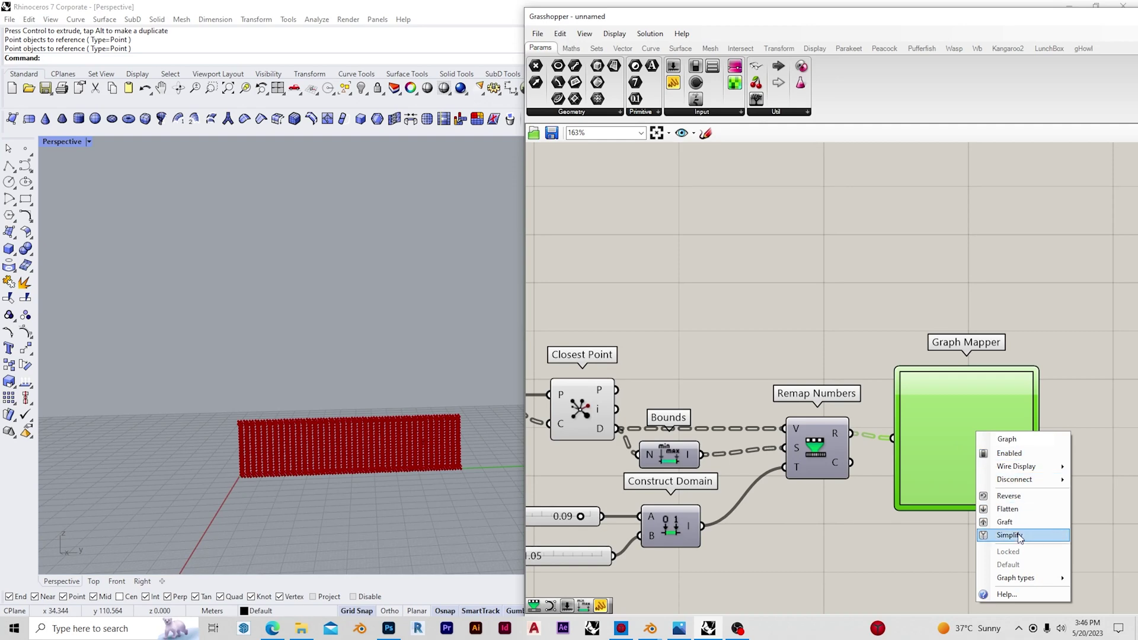
mouse_move(1019, 580)
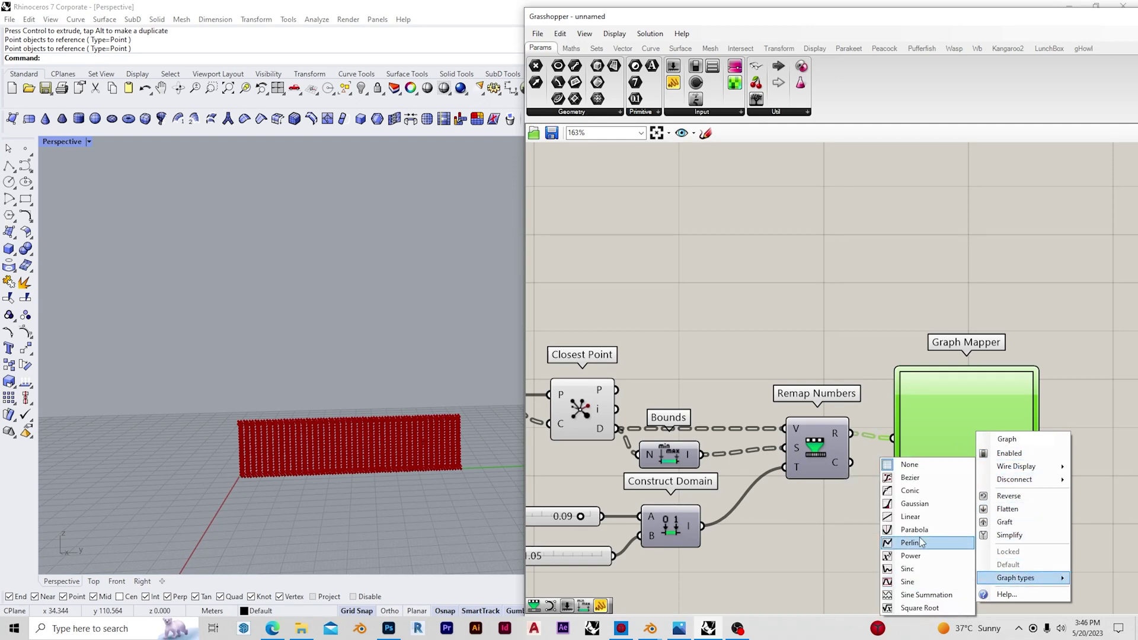
left_click(929, 486)
left_click_drag(954, 458, 1085, 578)
left_click_drag(942, 471, 921, 428)
Add a Vector 2Pt component above and beyond the Graph Mapper
scroll(875, 425, "down", 2)
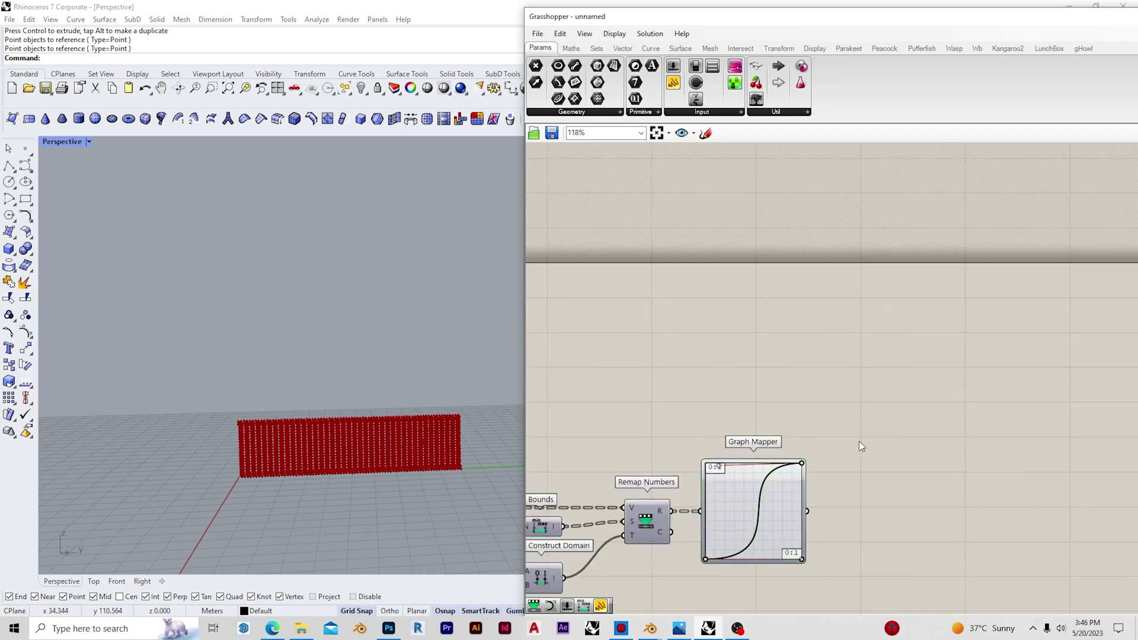
double_click(859, 441)
type("vect")
left_click(869, 376)
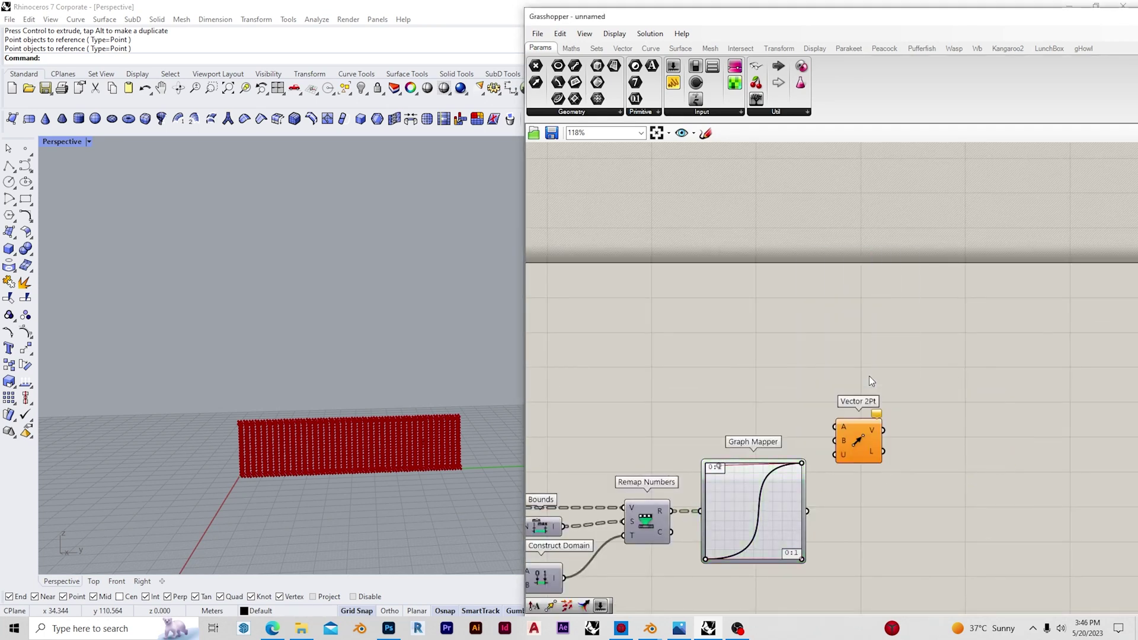
left_click_drag(856, 440, 869, 434)
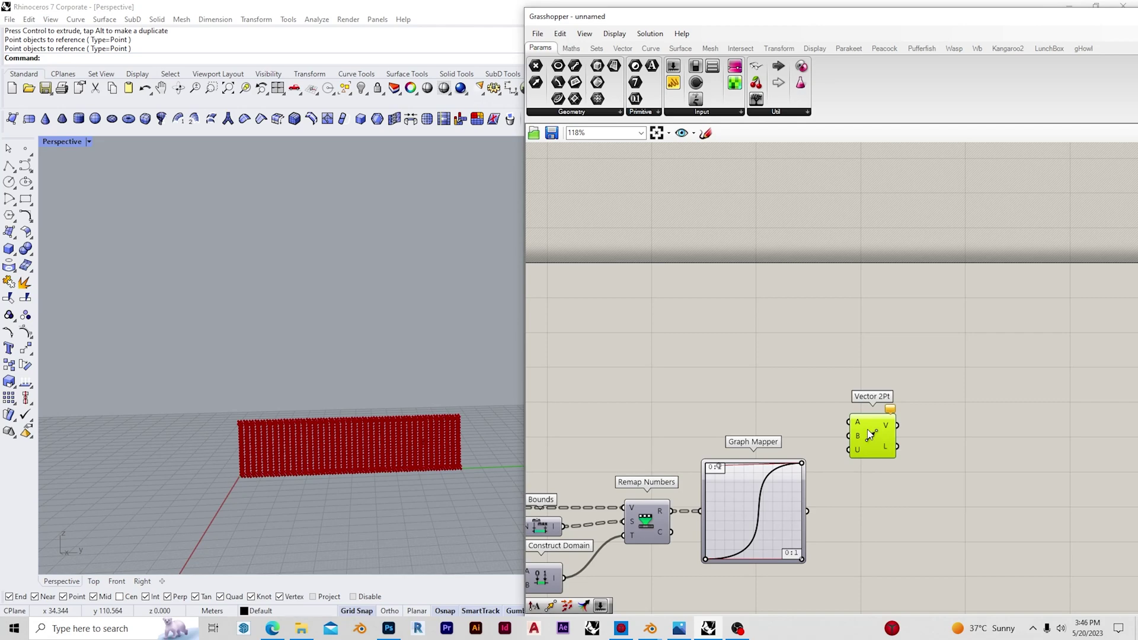
Connect the Area component's C output to Vector 2Pt's A input and Closest Point's P output to its B input
scroll(939, 447, "down", 2)
scroll(809, 454, "up", 1)
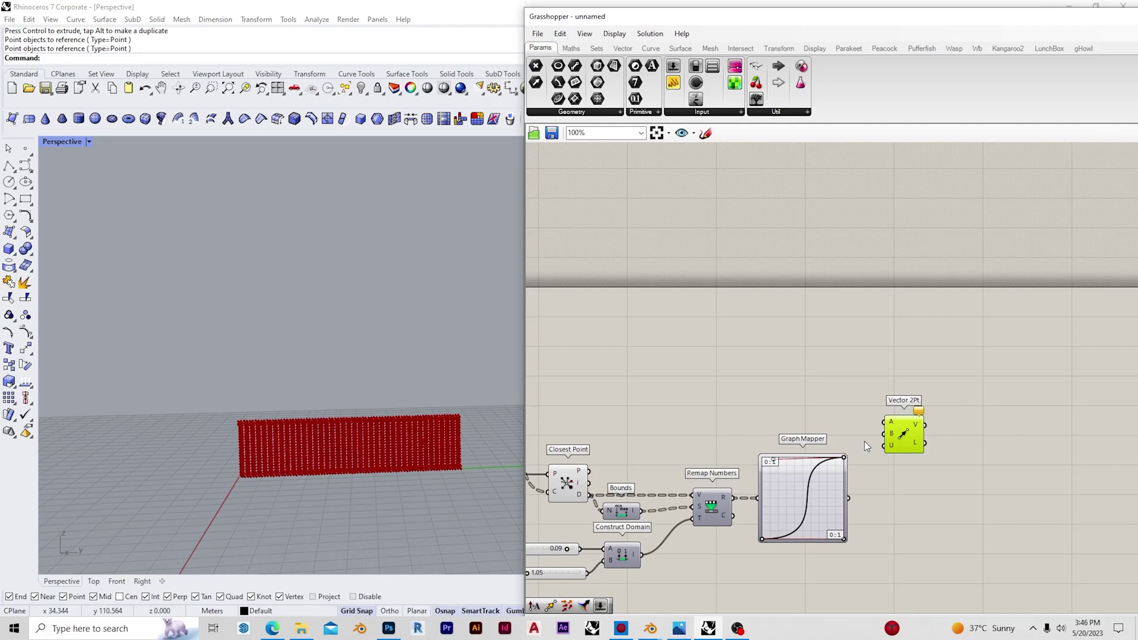
scroll(817, 440, "down", 2)
scroll(629, 445, "up", 3)
left_click_drag(552, 440, 657, 479)
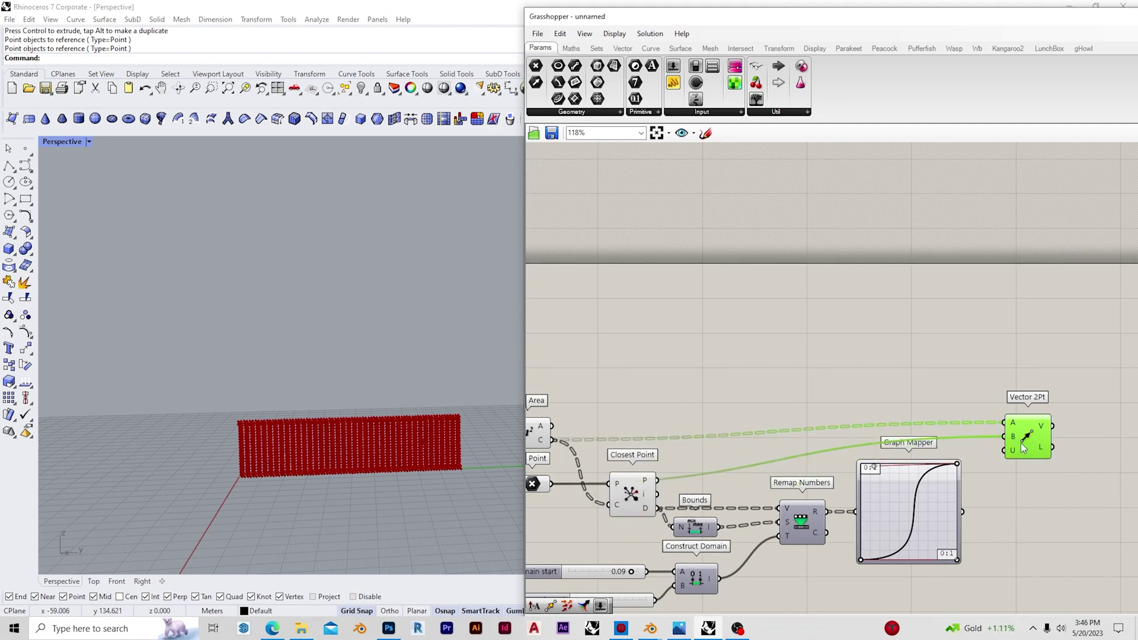
Add an Amplitude component, connecting Vector 2Pt's V output to its V input and the Graph Mapper output to its A input
scroll(774, 450, "down", 1)
left_click(991, 405)
double_click(991, 406)
type("amplitu")
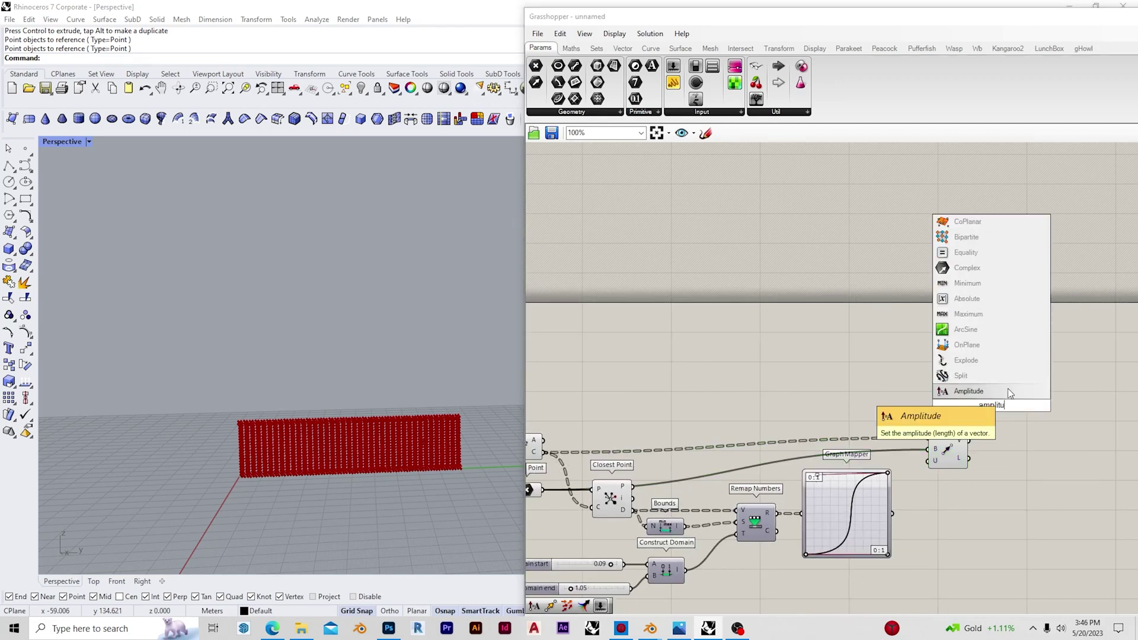
key("Return")
scroll(342, 483, "up", 5)
left_click_drag(1002, 412, 1022, 411)
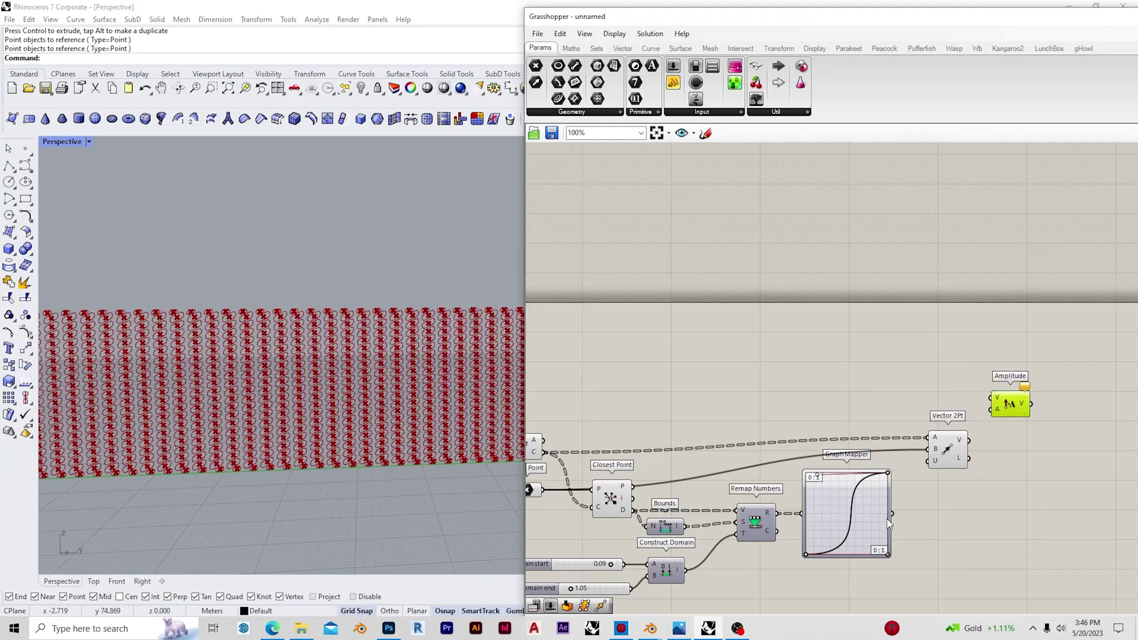
left_click_drag(1010, 450, 996, 411)
mouse_move(981, 409)
left_mouse_down()
mouse_move(991, 398)
mouse_move(1000, 415)
left_mouse_up()
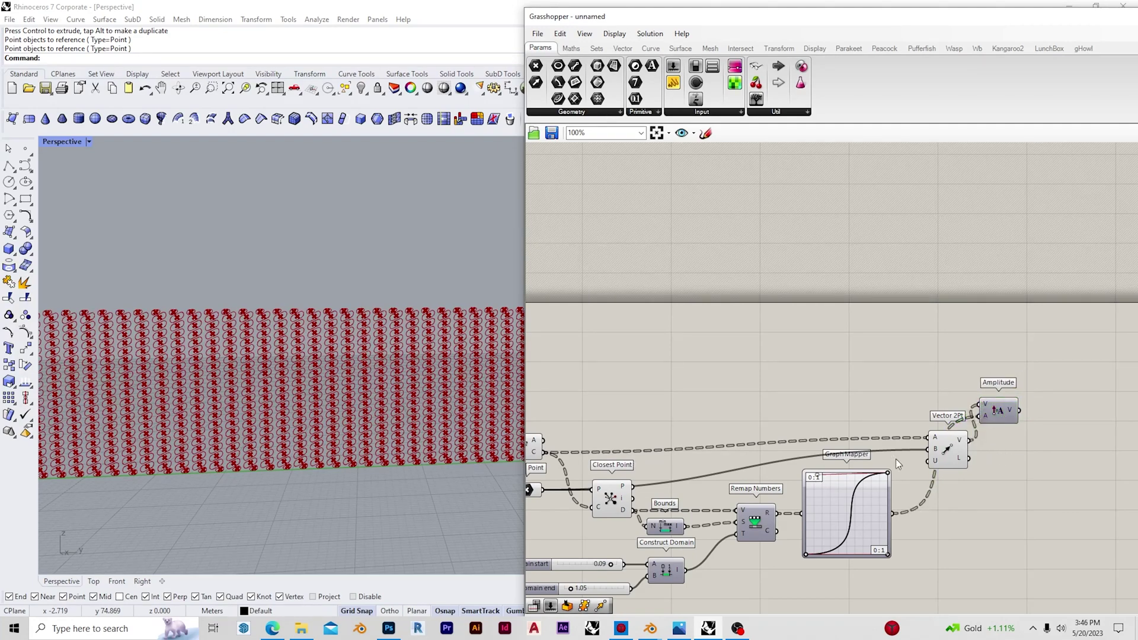
Add a Move component above and beyond Amplitude, and connect Amplitude's V output to its T input
right_click_drag(895, 459, 831, 499)
double_click(974, 412)
type("of")
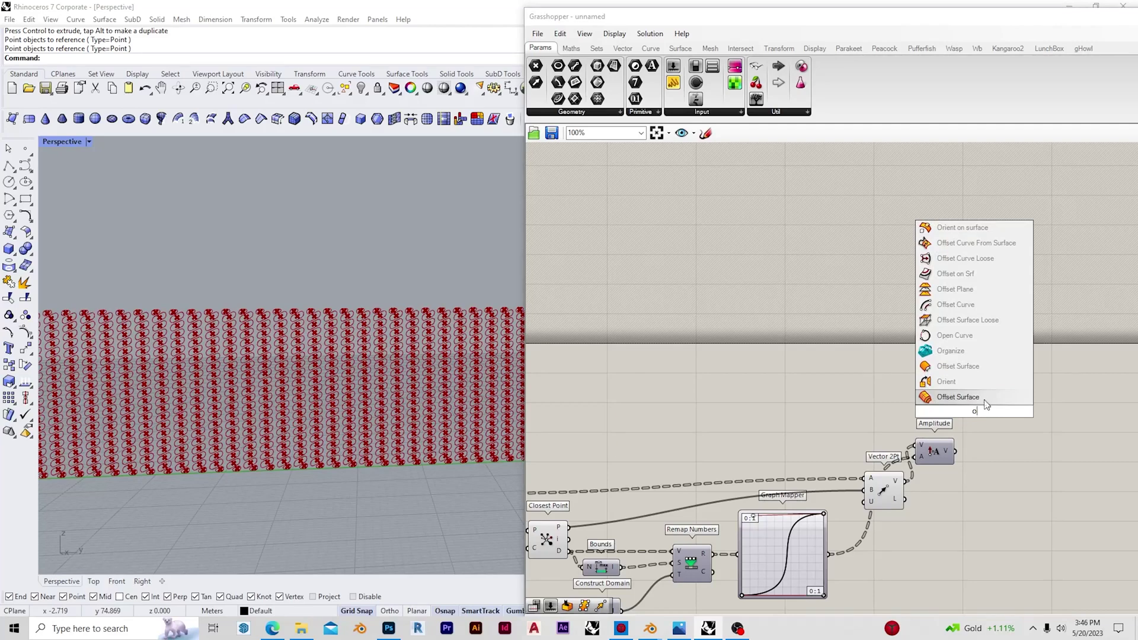
left_click(986, 430)
double_click(979, 417)
type("move")
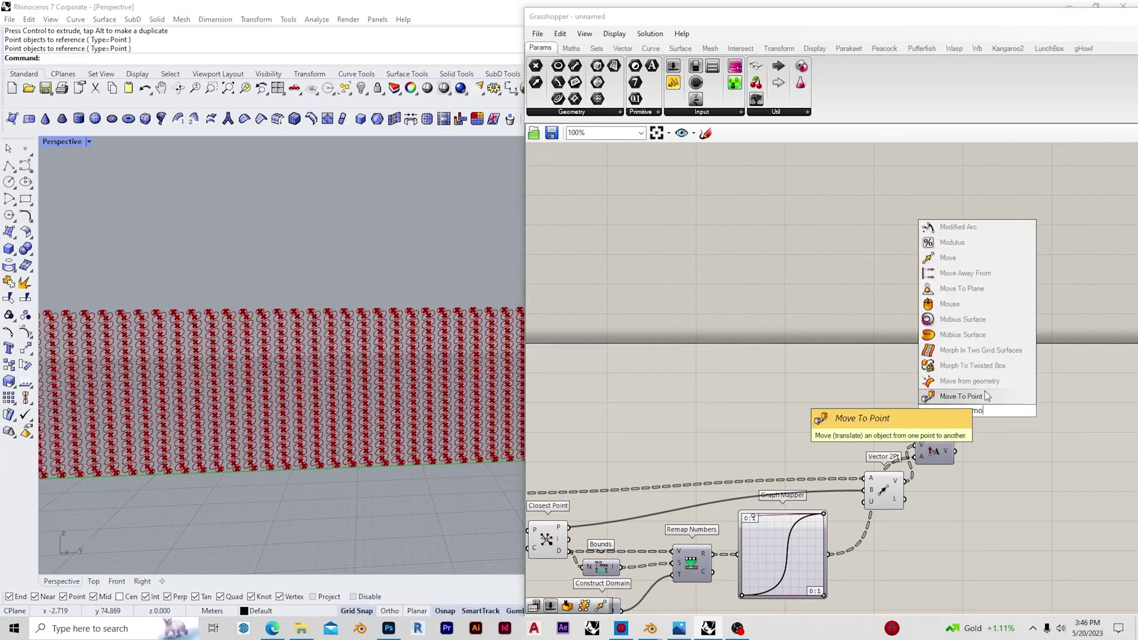
left_click(989, 396)
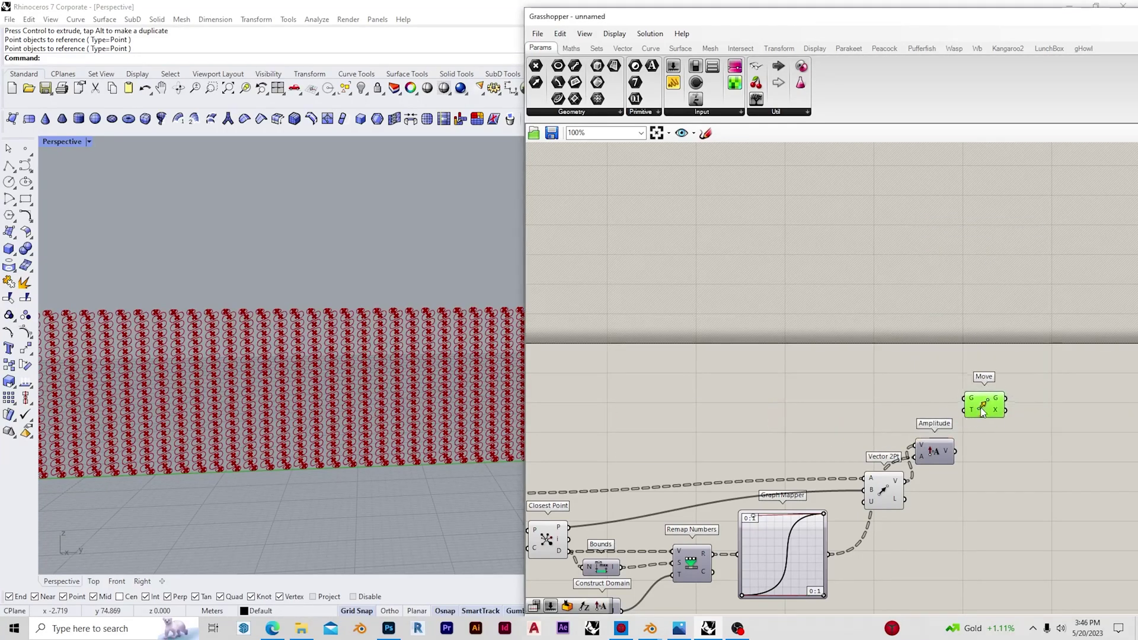
left_click_drag(954, 451, 967, 410)
Connect Fillet's C output to the Move component's G input
scroll(1010, 419, "down", 6)
scroll(821, 446, "up", 6)
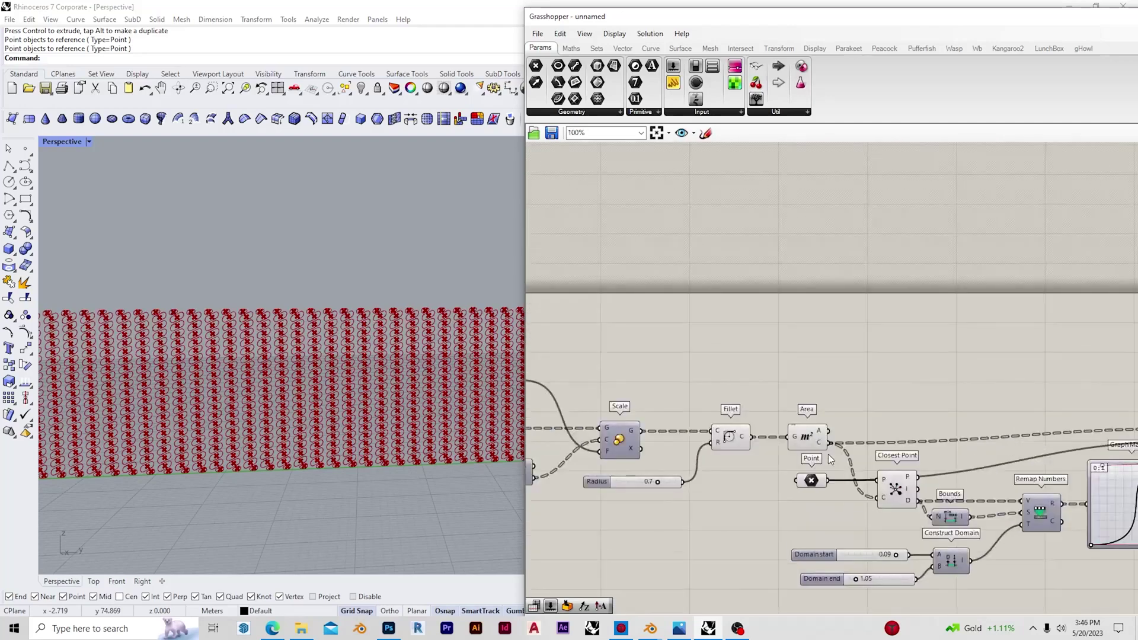
scroll(670, 447, "down", 3)
left_click_drag(657, 441, 1075, 389)
scroll(737, 448, "up", 2)
scroll(738, 449, "down", 2)
left_click_drag(758, 441, 1113, 379)
left_click(887, 353)
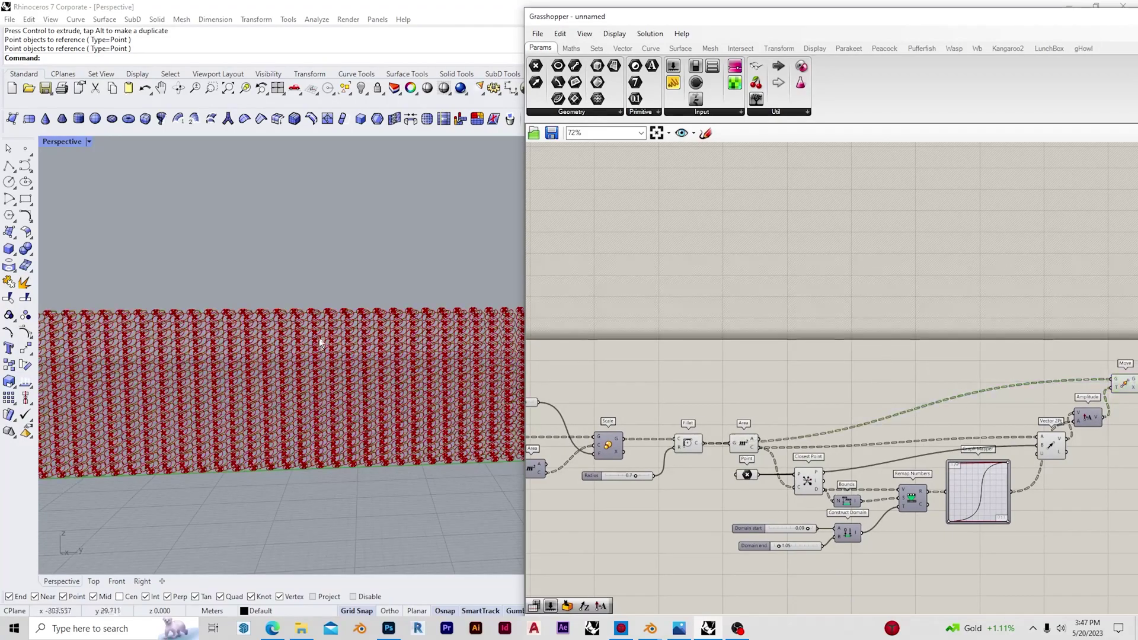
Examine how far the filleted curves are displaced from the facade plane in the Perspective and Top views
right_click_drag(320, 343, 303, 412)
scroll(353, 432, "down", 5)
scroll(430, 313, "up", 8)
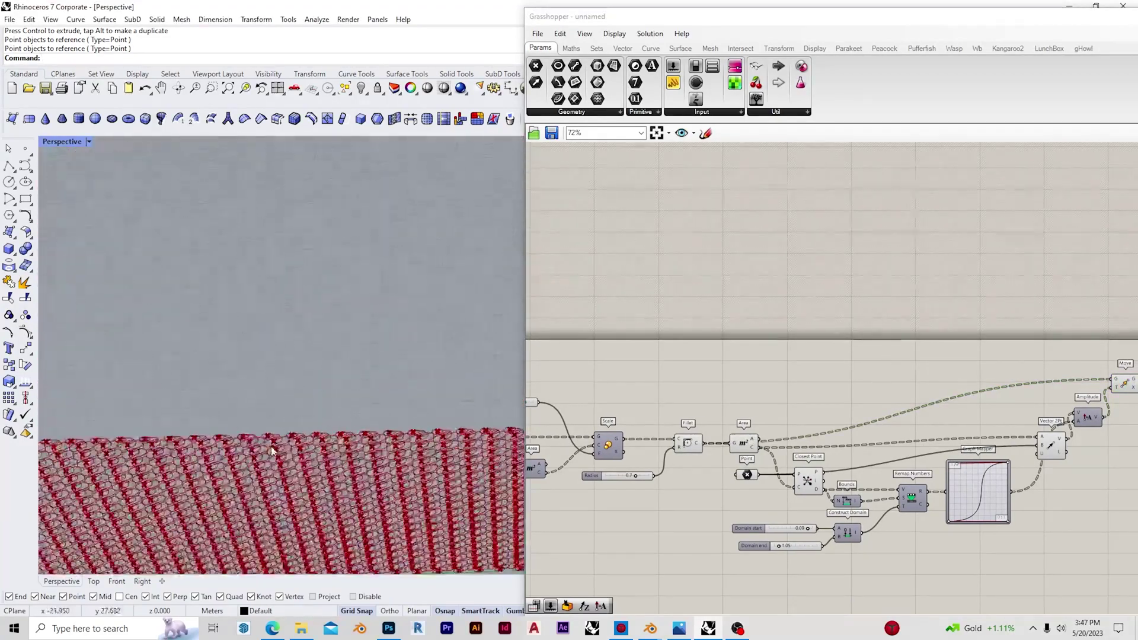
double_click(72, 140)
double_click(50, 141)
scroll(161, 289, "up", 3)
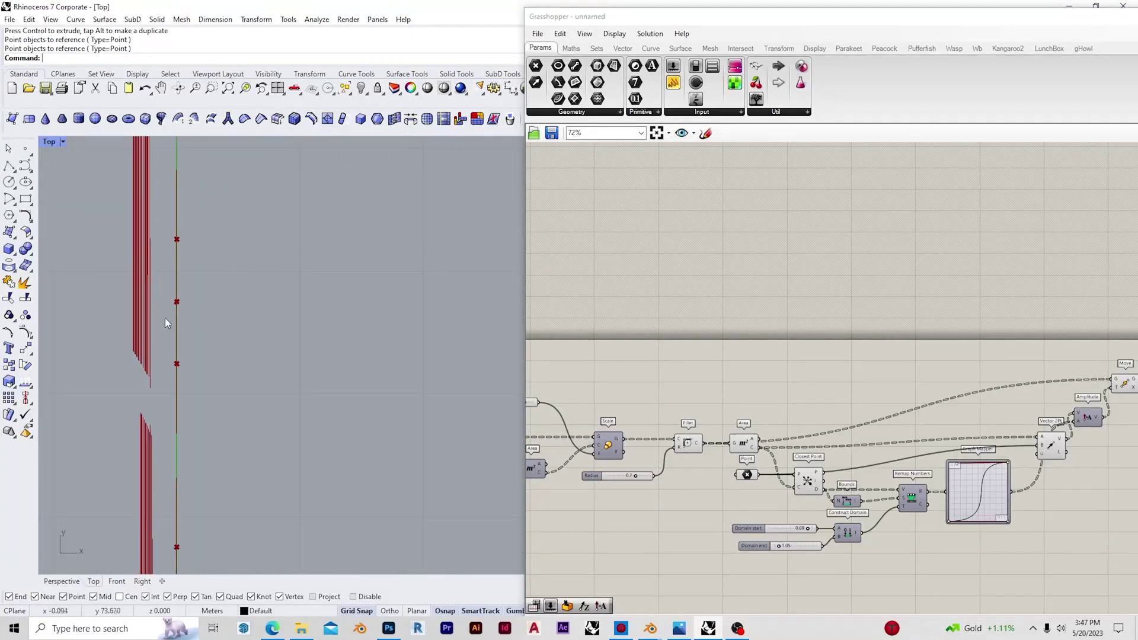
Shift the Grasshopper window aside to uncover more of Rhino, and bring back a maximized Perspective view of the facade
double_click(50, 146)
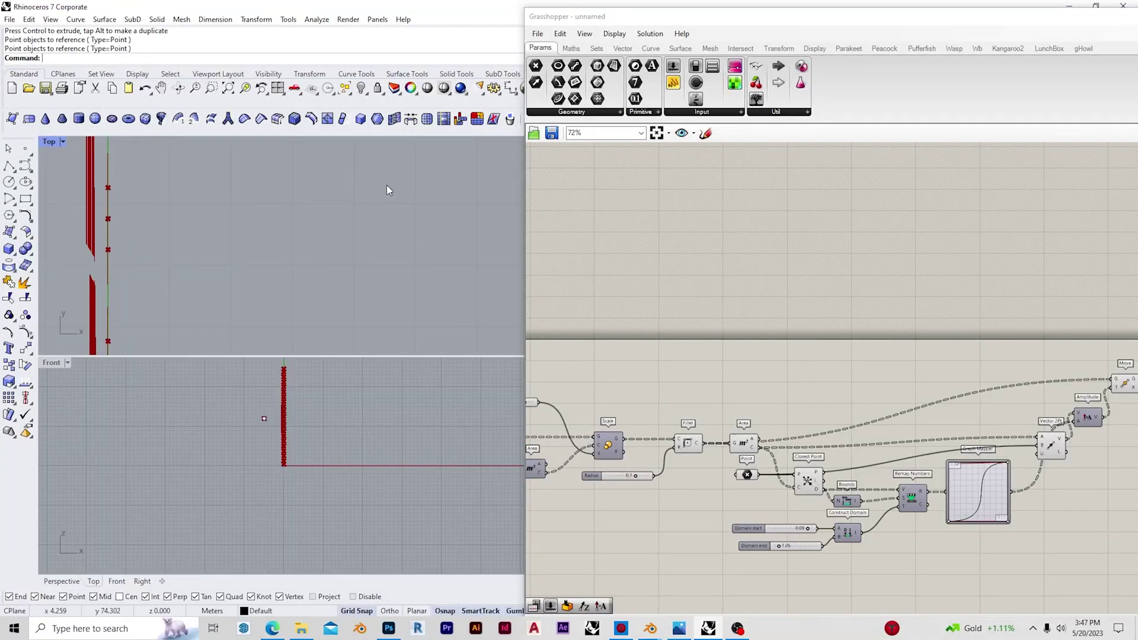
left_click_drag(752, 17, 903, 20)
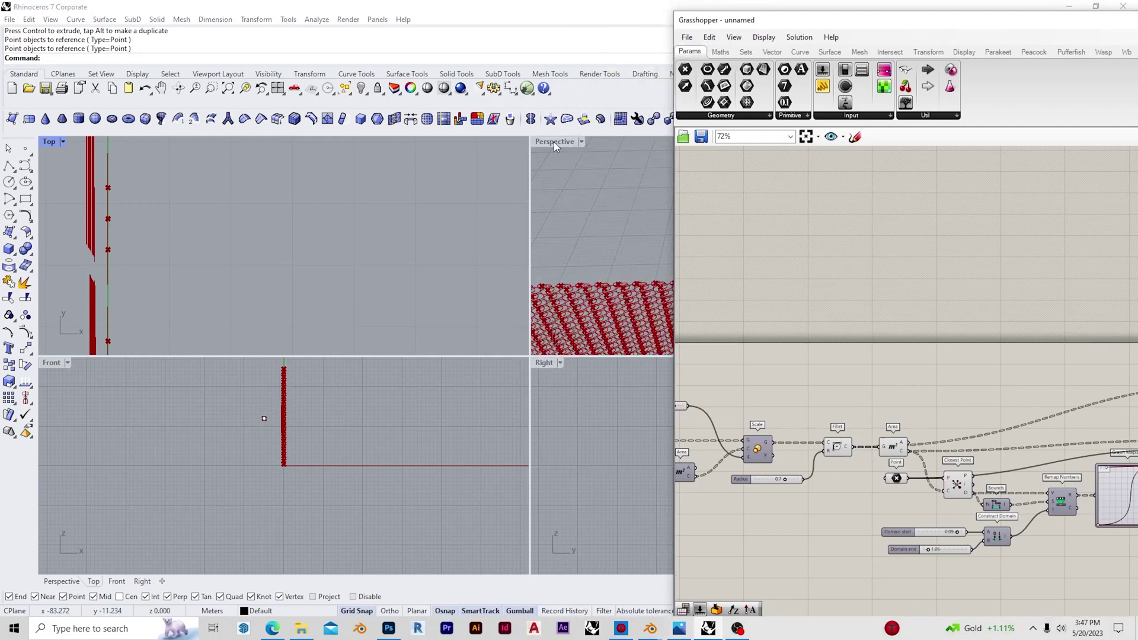
double_click(554, 141)
scroll(889, 337, "down", 3)
scroll(955, 404, "up", 6)
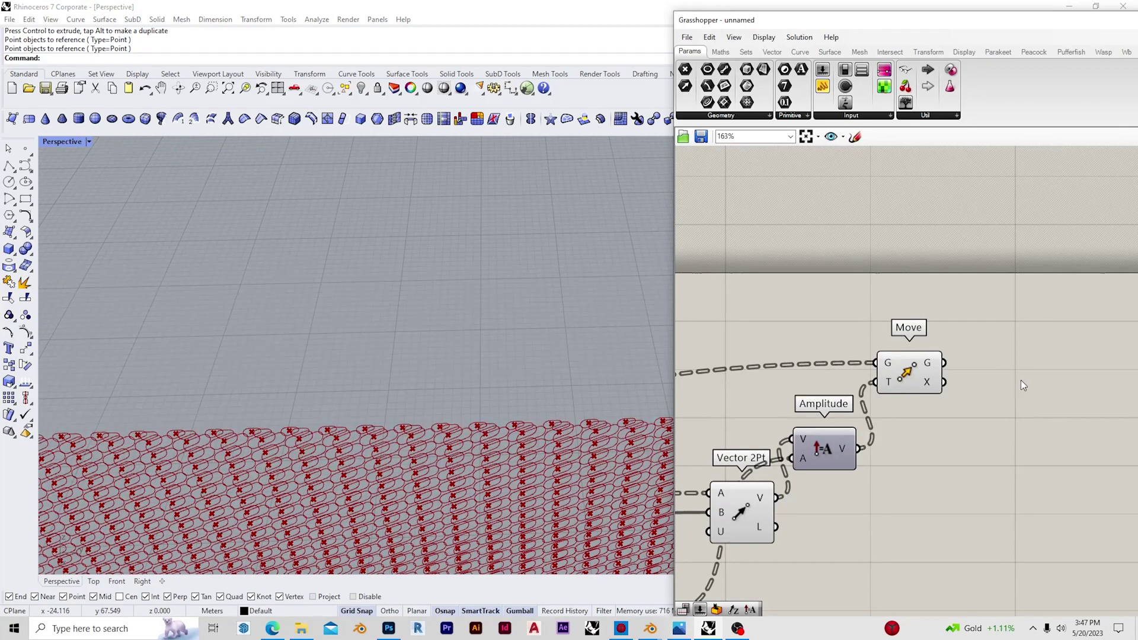
Add a Merge component beyond Move and connect Move's G output to its D1 input
double_click(1023, 385)
type("mer")
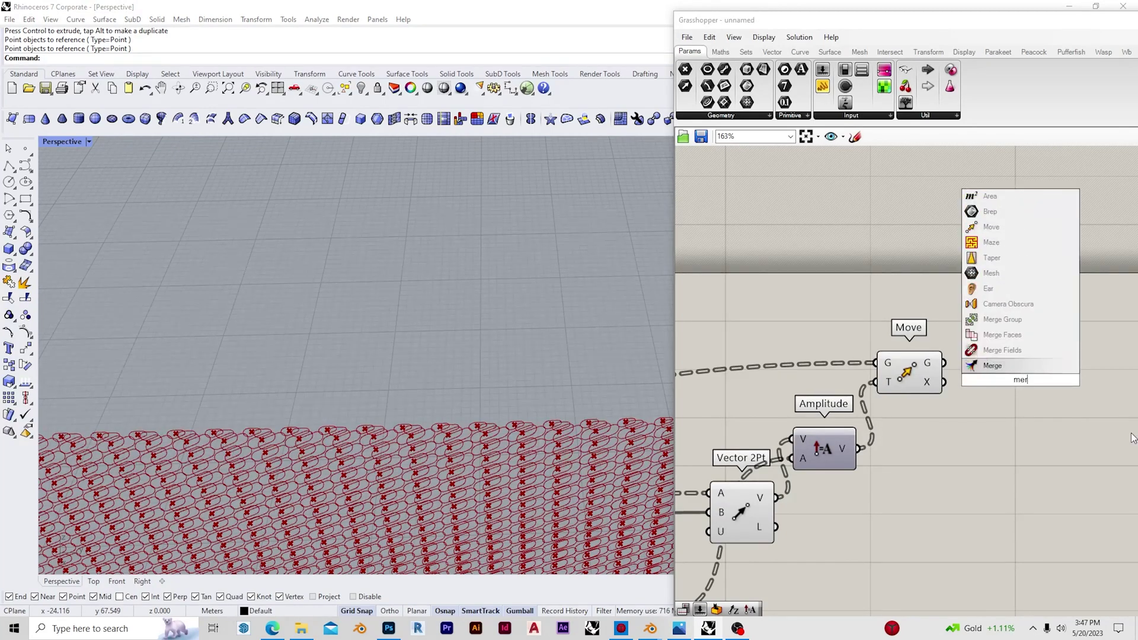
left_click(1063, 369)
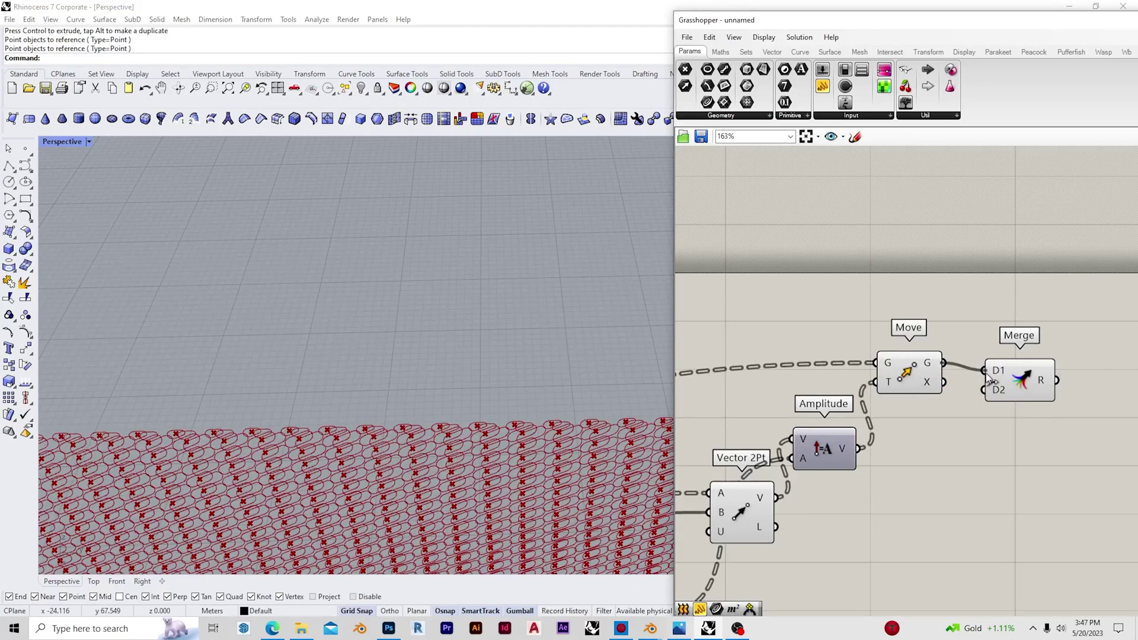
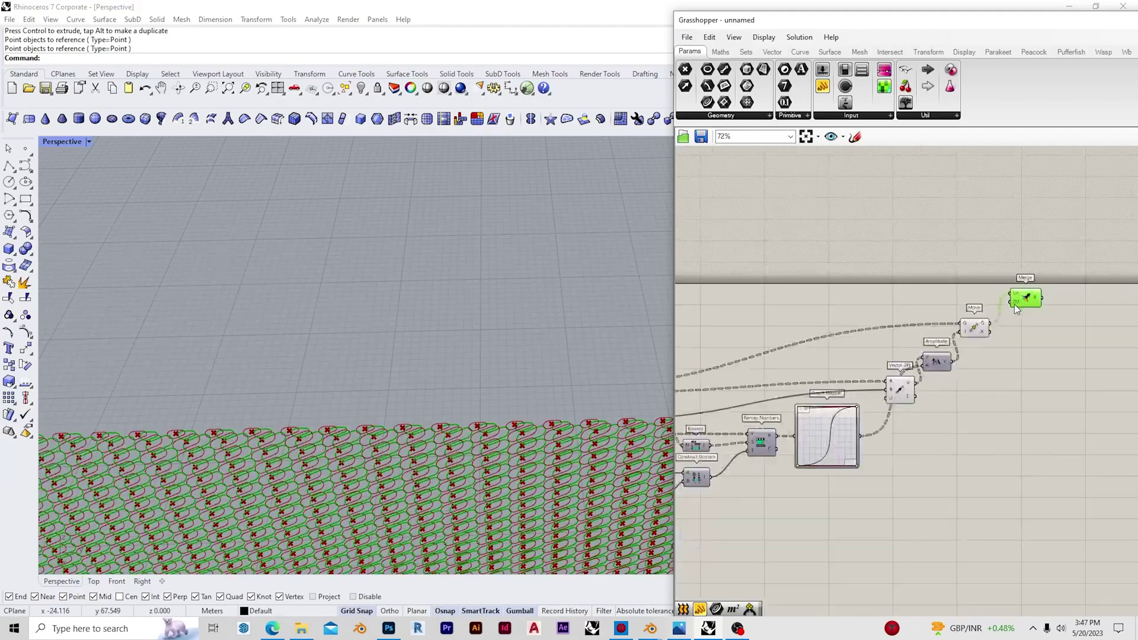
Connect Fillet's C output to the D2 input of the Merge component beyond Move
scroll(751, 391, "down", 2)
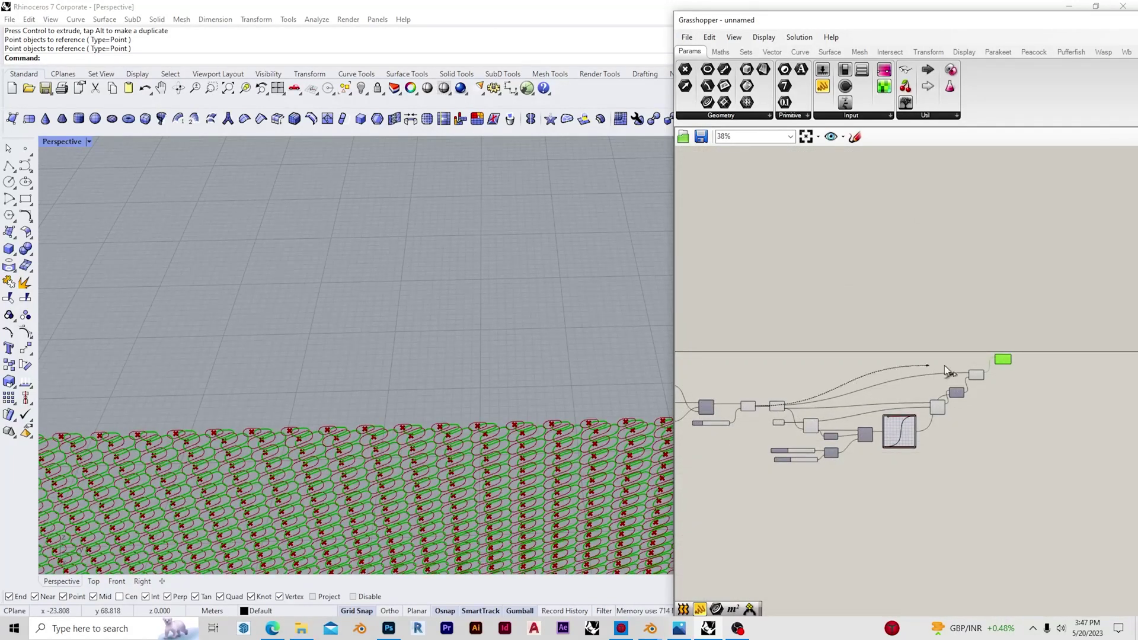
left_click_drag(1000, 365, 1016, 366)
scroll(1015, 366, "up", 6)
scroll(1011, 366, "down", 4)
scroll(937, 441, "down", 2)
scroll(706, 425, "up", 4)
scroll(706, 425, "down", 1)
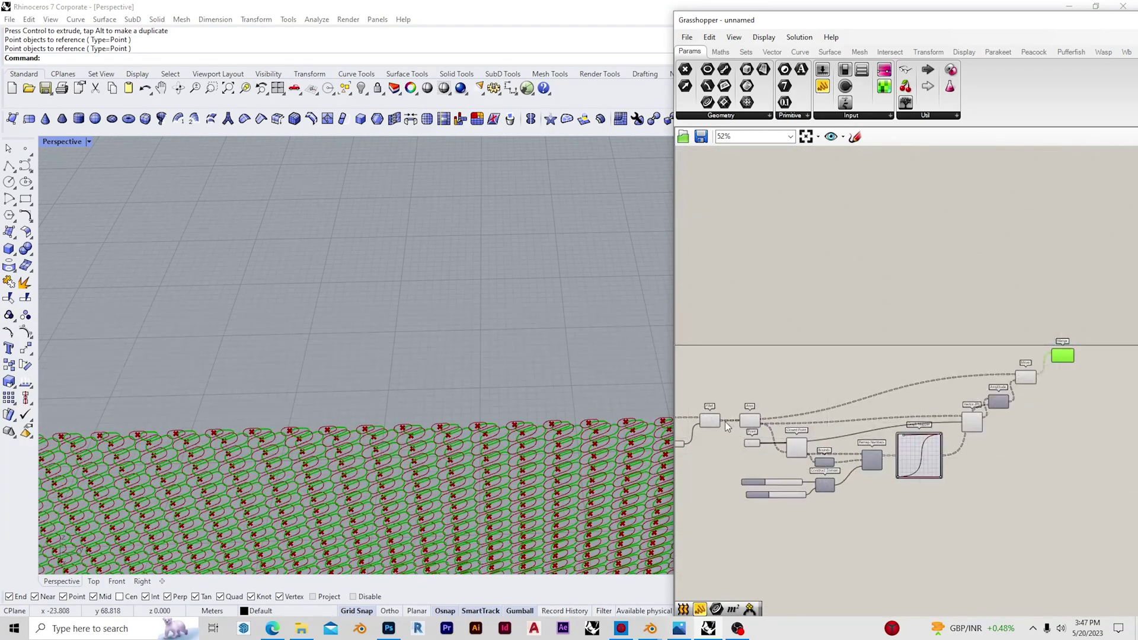
left_click_drag(959, 375, 1050, 364)
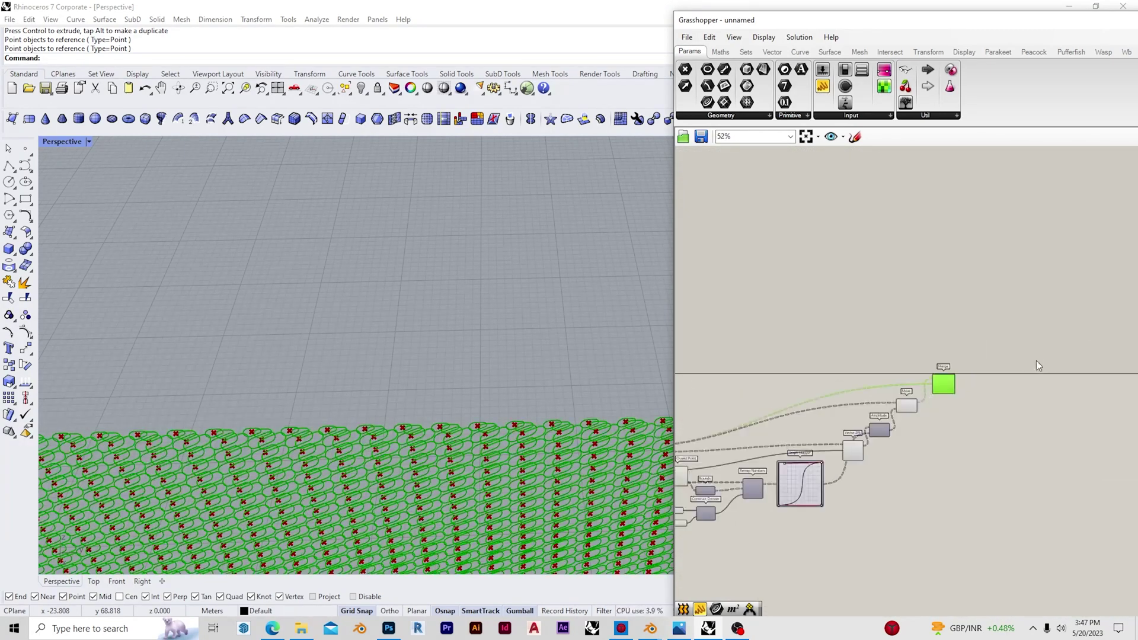
Add a Loft component beyond Merge and connect the merged R output to its curves input
scroll(924, 402, "up", 4)
double_click(918, 401)
type("loft")
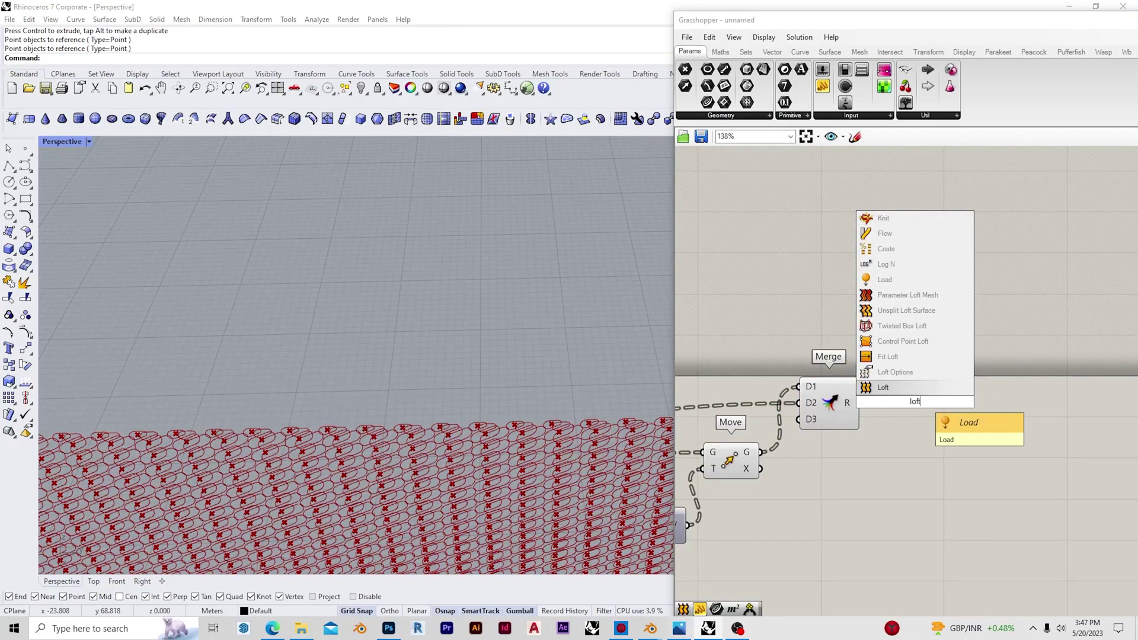
key("Return")
left_click_drag(863, 403, 942, 411)
left_click(943, 459)
Turn off the preview of all components from Scale through Move, leaving the lofted openings shown
scroll(894, 389, "down", 7)
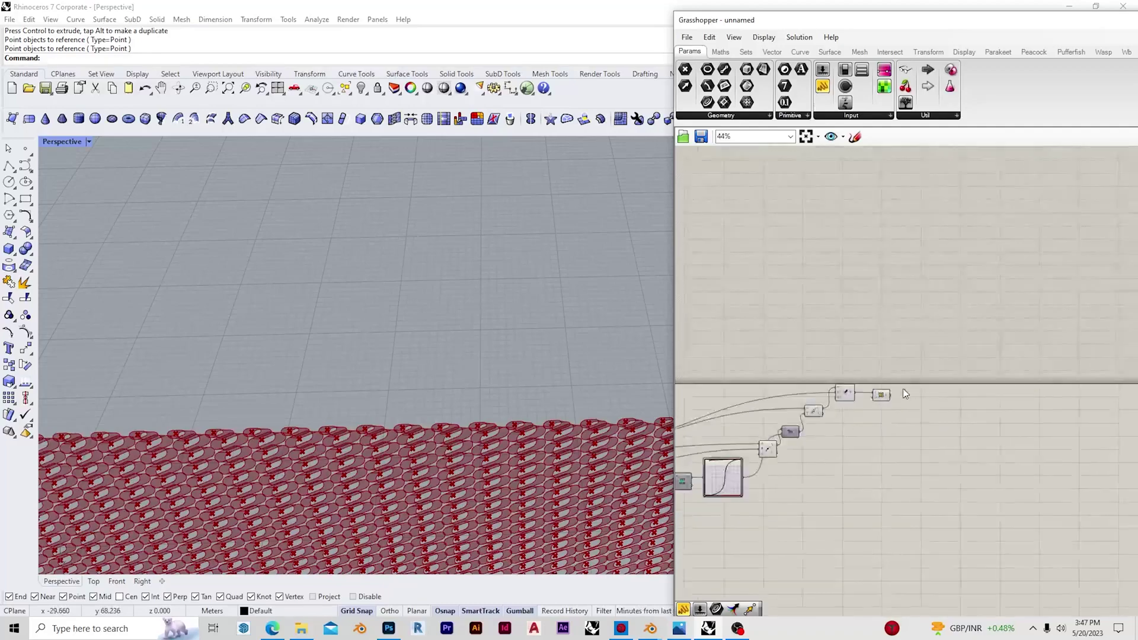
left_click_drag(864, 457, 706, 348)
middle_click(722, 372)
left_click(478, 320)
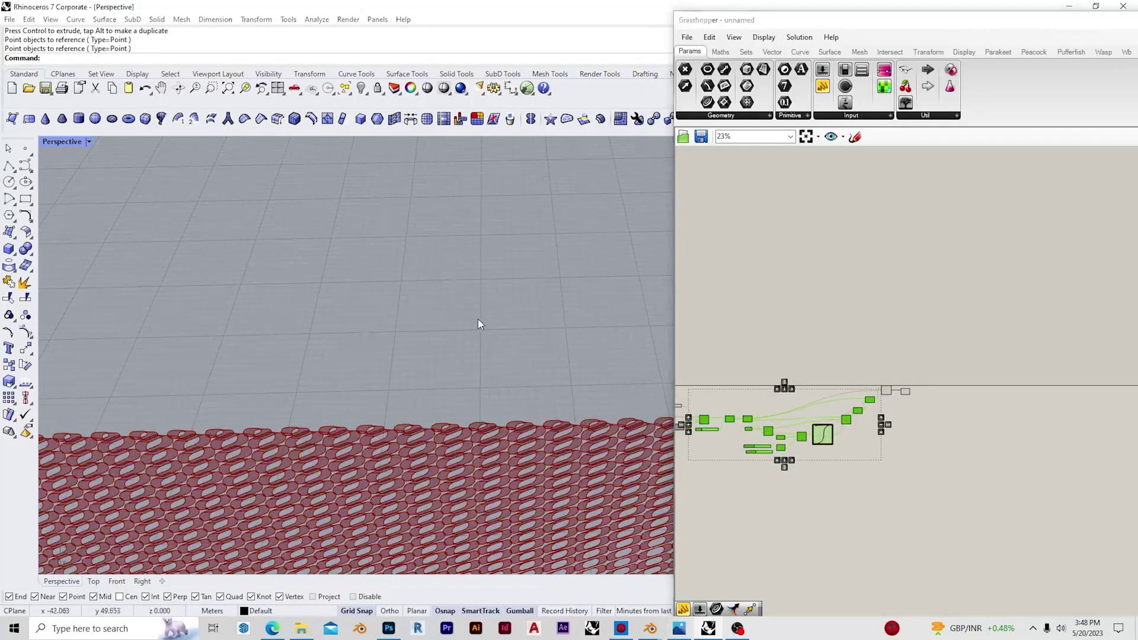
Examine the lofted openings from the front of the facade and select the attractor point
right_click_drag(453, 303, 458, 277)
scroll(458, 277, "down", 6)
right_click_drag(474, 356, 506, 439)
scroll(477, 362, "up", 10)
right_click_drag(450, 266, 506, 360)
scroll(505, 360, "up", 2)
left_click(573, 336)
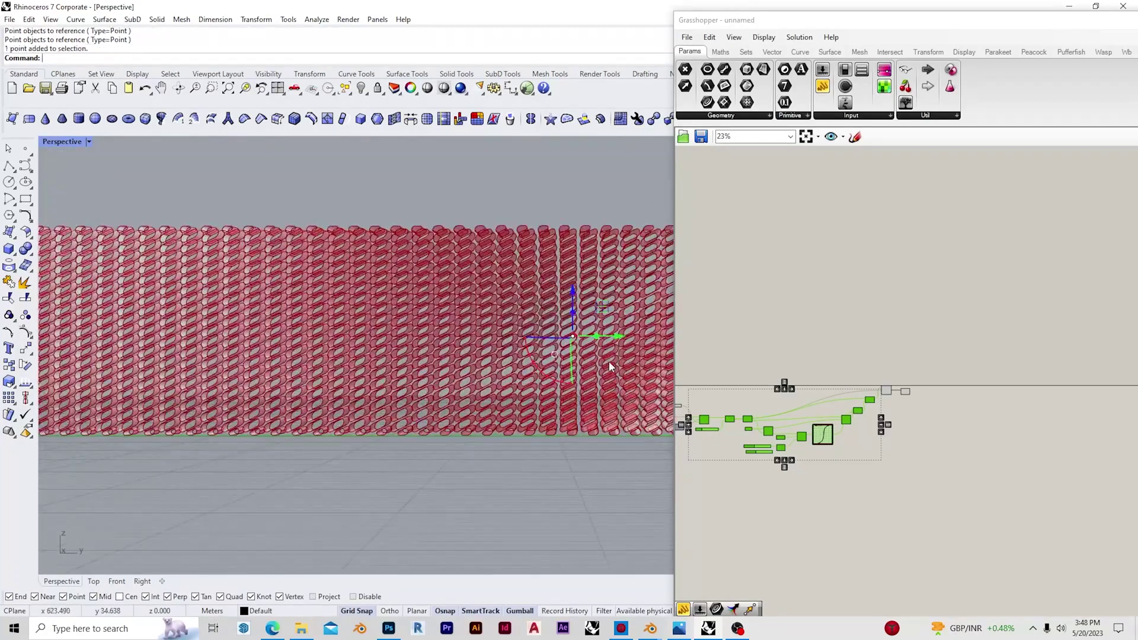
Add a Merge component above Fillet, connecting Join Curves' C output to D1 and Fillet's C output to D2
scroll(937, 488, "up", 6)
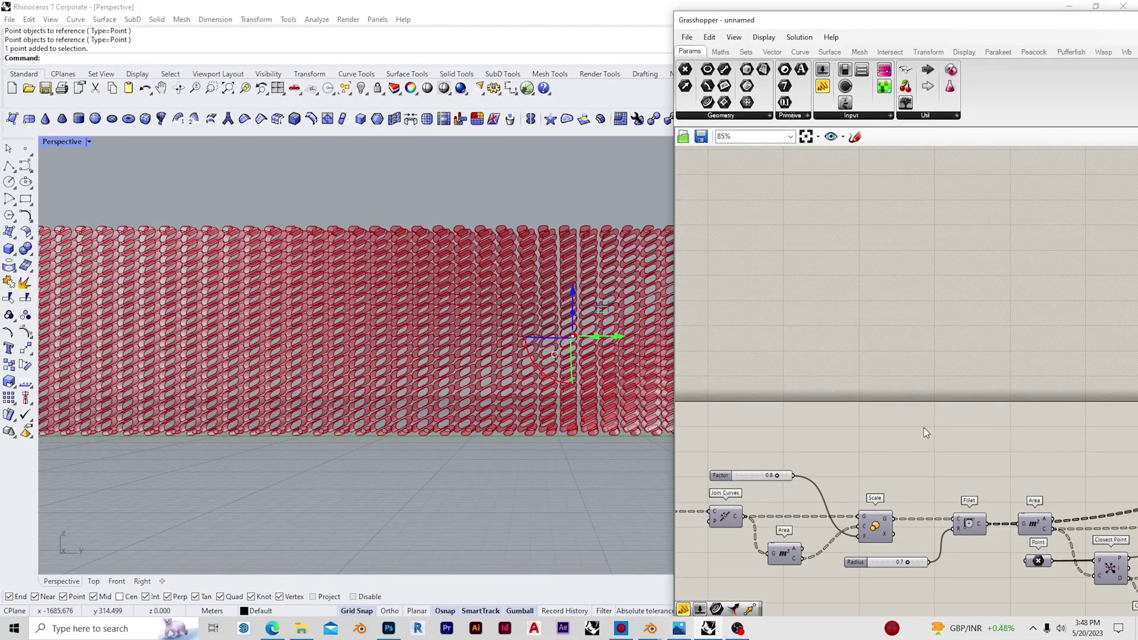
scroll(886, 508, "up", 1)
right_click_drag(886, 508, 913, 471)
scroll(913, 469, "down", 1)
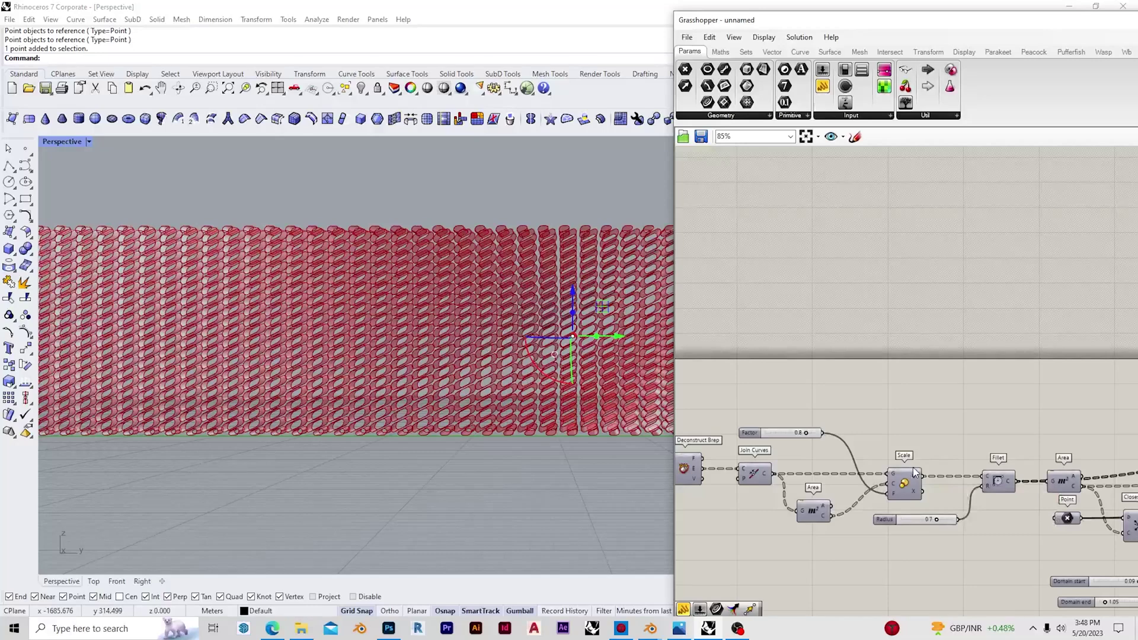
double_click(934, 435)
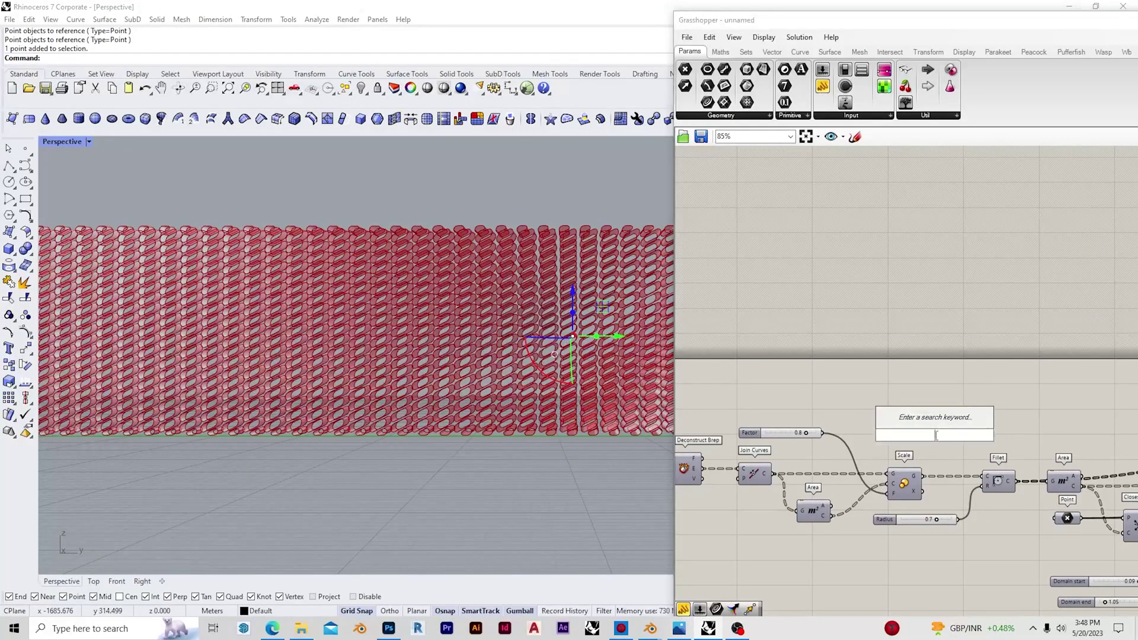
type("merge")
left_click(934, 425)
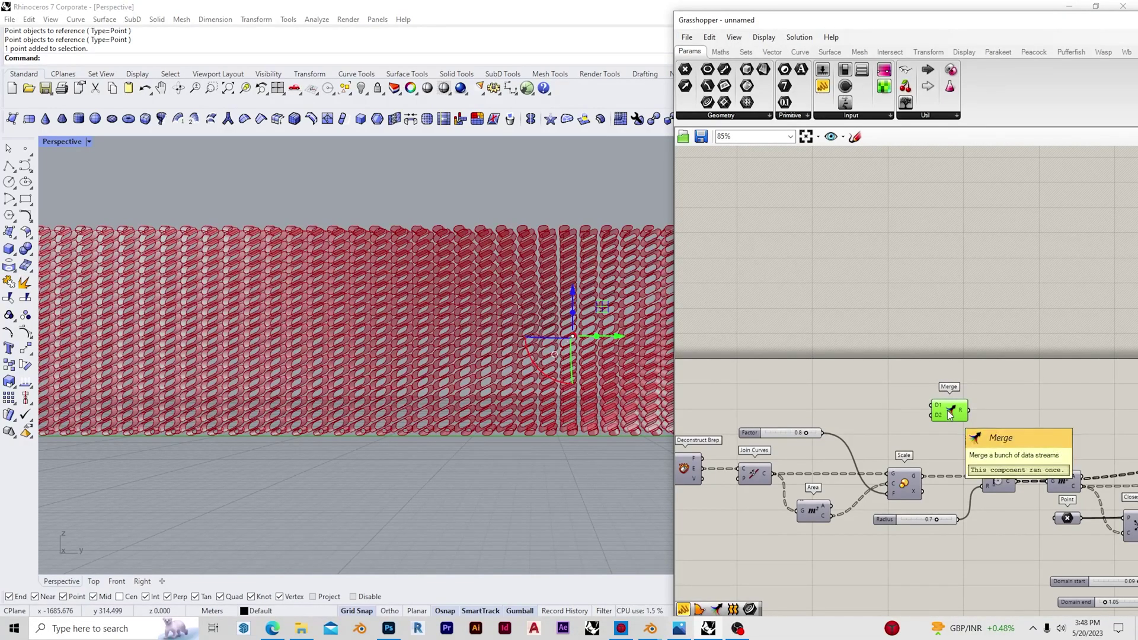
left_click_drag(933, 421, 932, 415)
left_click_drag(960, 417, 990, 415)
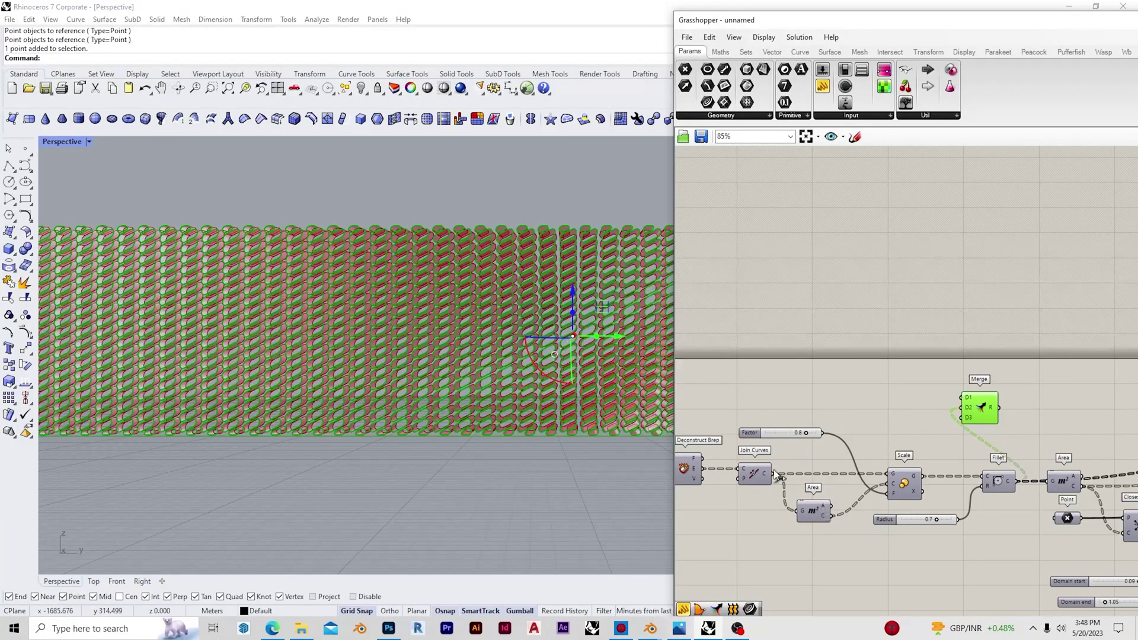
Add a Loft component beyond the new Merge and loft between the panel outlines and the filleted openings
double_click(1047, 408)
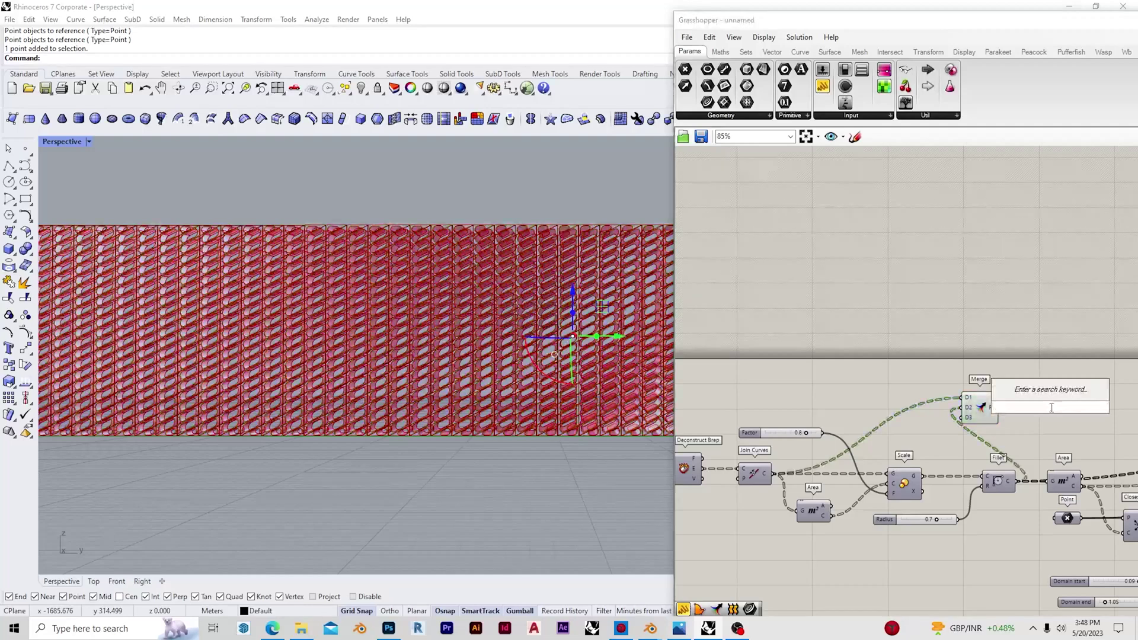
type("loft")
key("Return")
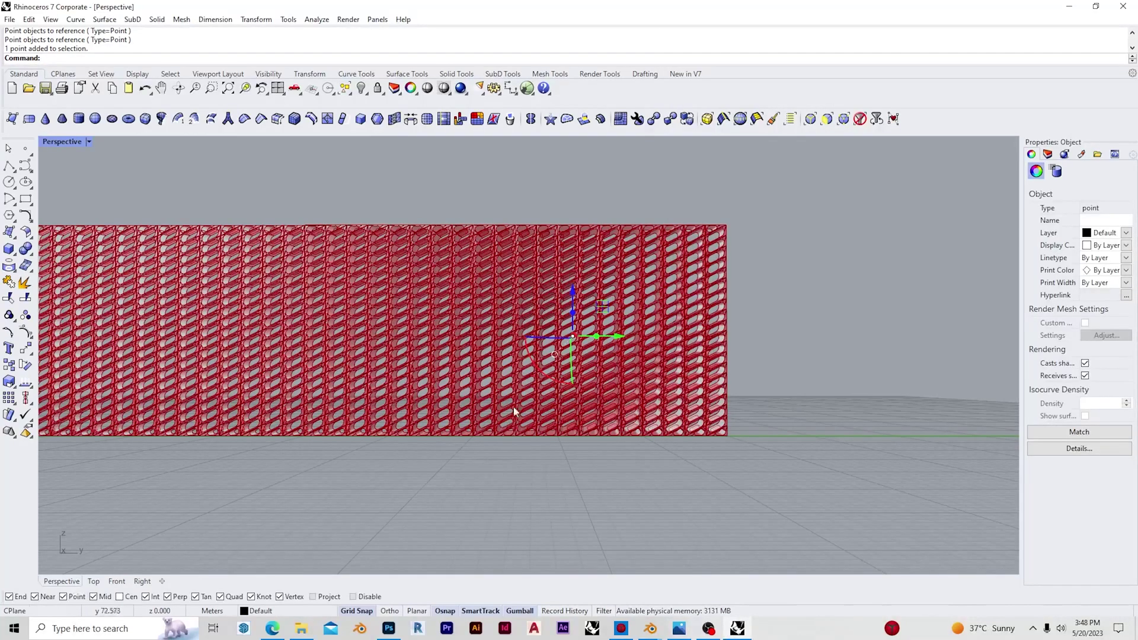
Examine the lofted facade from both sides, up close at the panel openings and as a whole
scroll(474, 394, "up", 4)
right_click_drag(451, 382, 565, 452)
scroll(565, 452, "down", 12)
right_click_drag(460, 361, 561, 414)
scroll(554, 432, "up", 10)
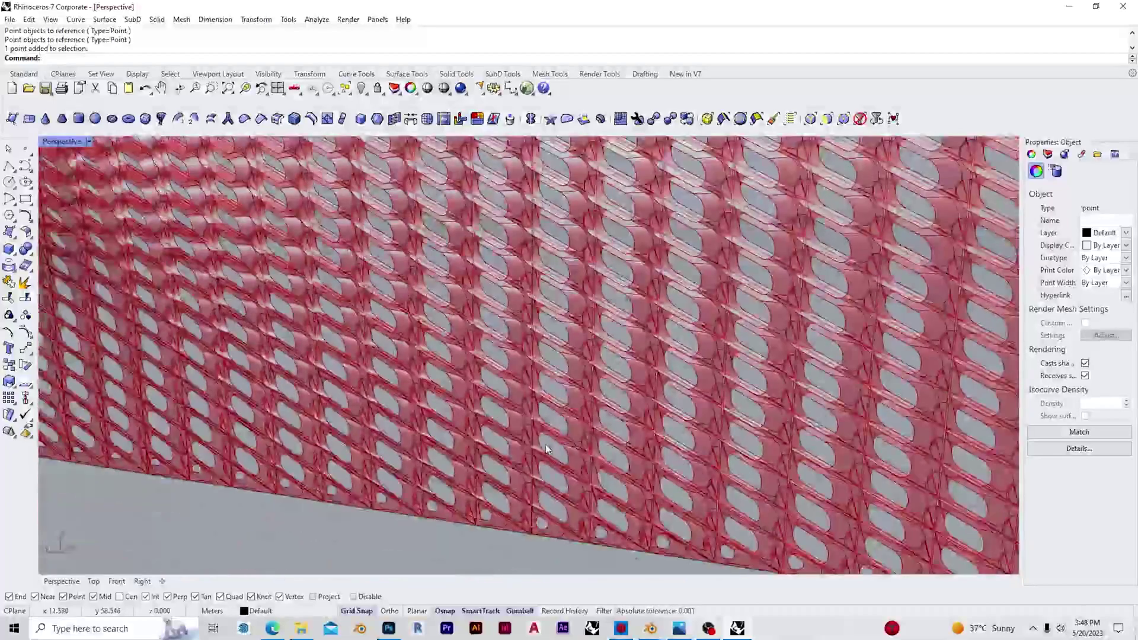
scroll(546, 449, "up", 5)
scroll(590, 427, "up", 6)
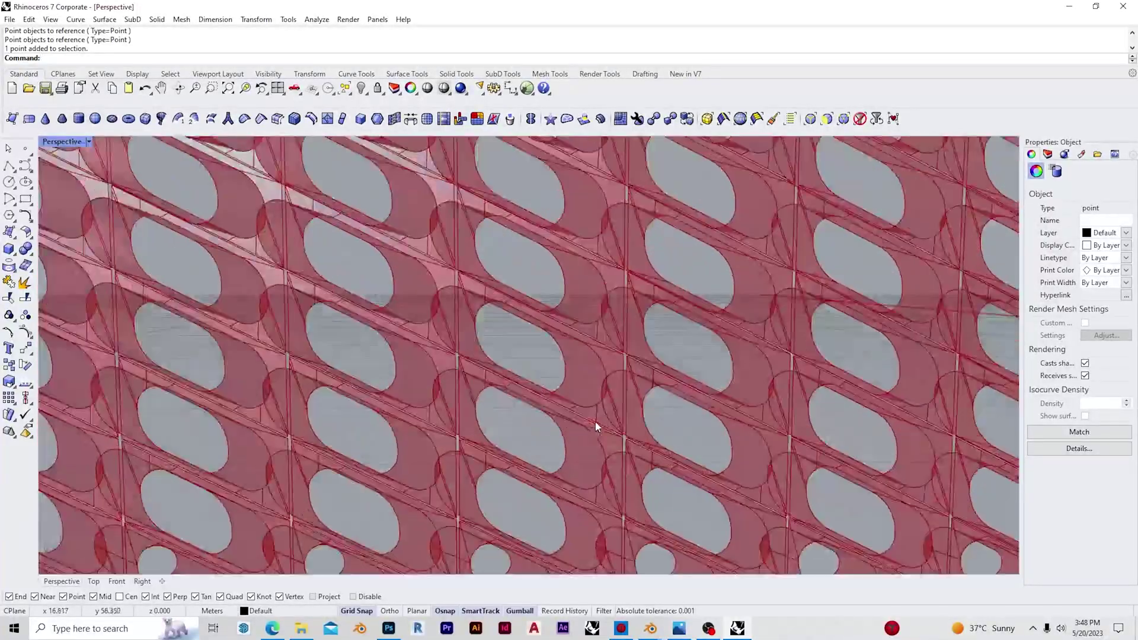
scroll(607, 425, "down", 15)
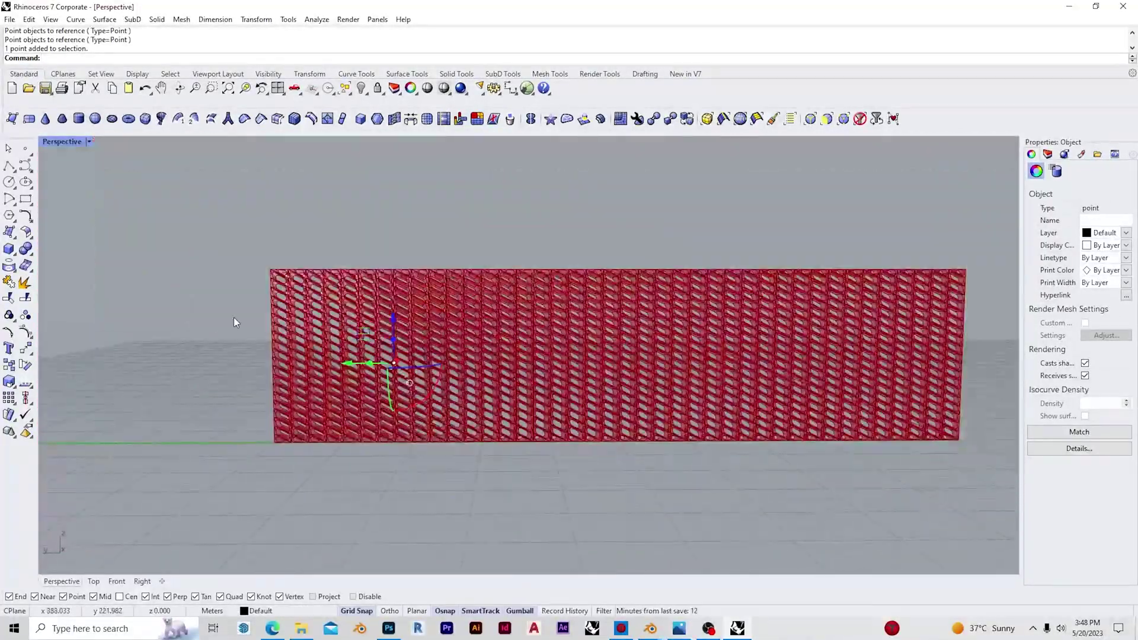
Bring Grasshopper forward and bake the Loft between the panel outlines and filleted openings, accepting the default bake attributes
type("Grasshopper")
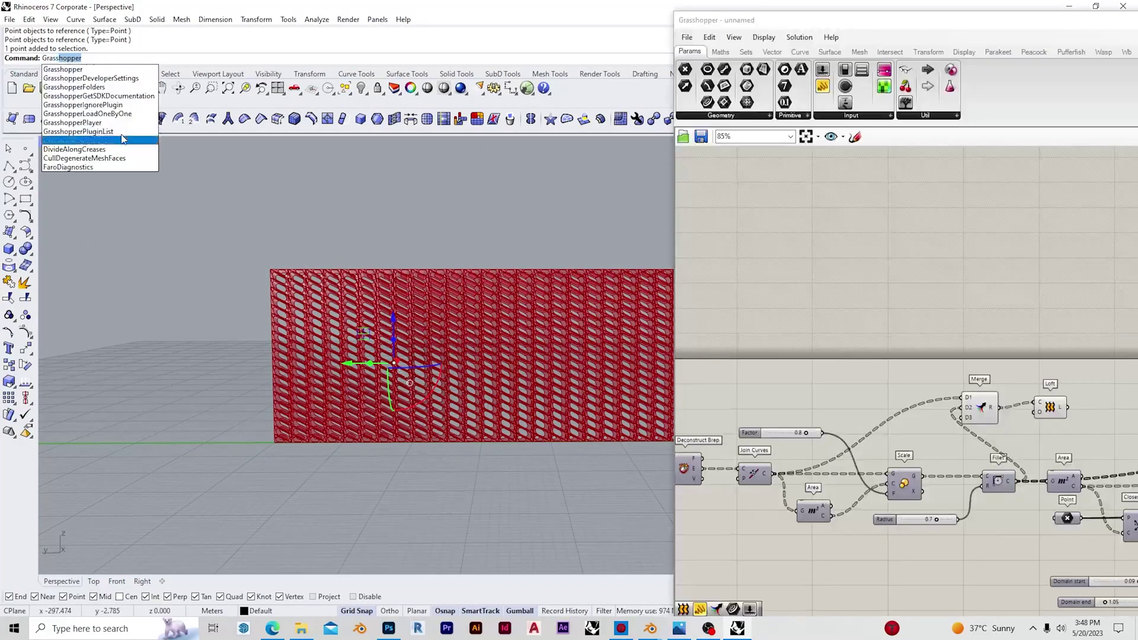
left_click(1067, 386)
scroll(1066, 386, "up", 5)
left_click_drag(965, 373, 989, 384)
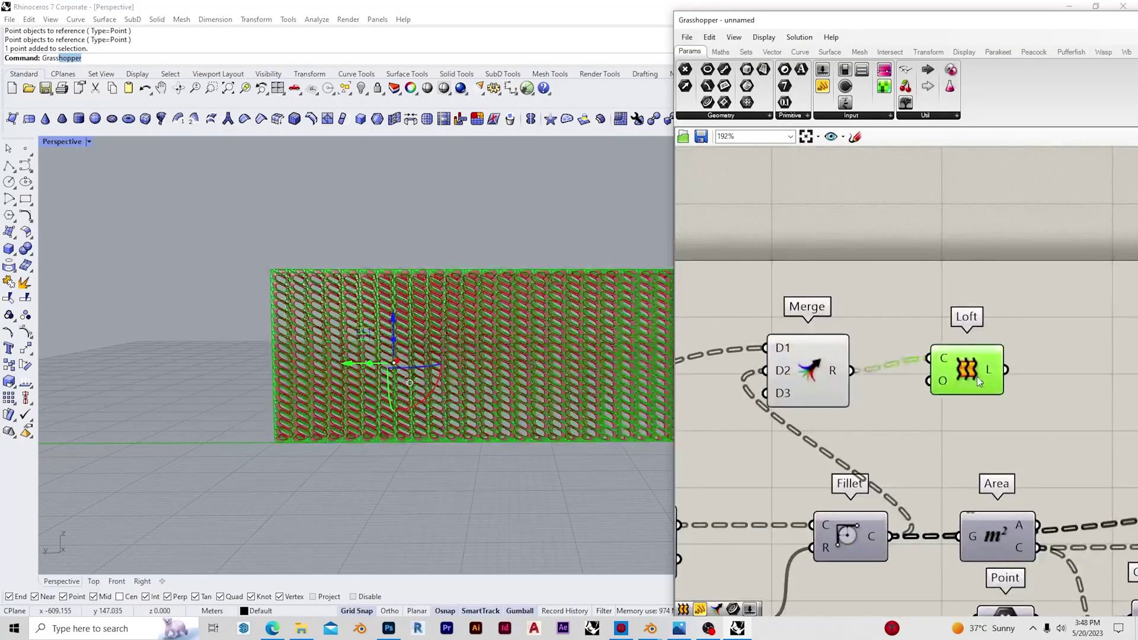
right_click(979, 374)
left_click(1003, 424)
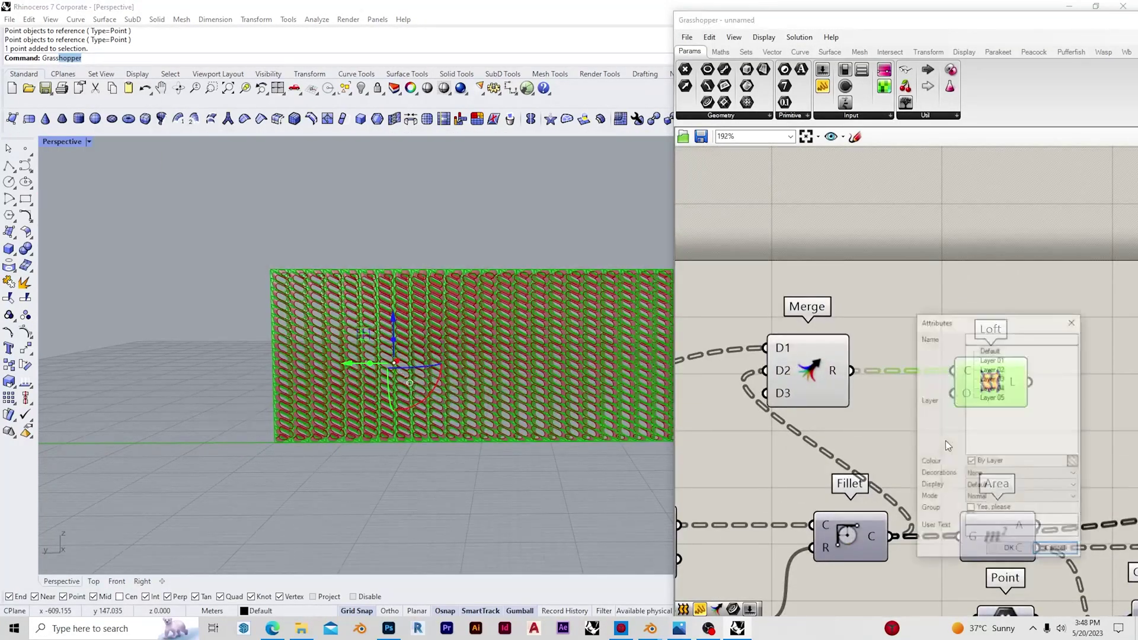
left_click(1009, 550)
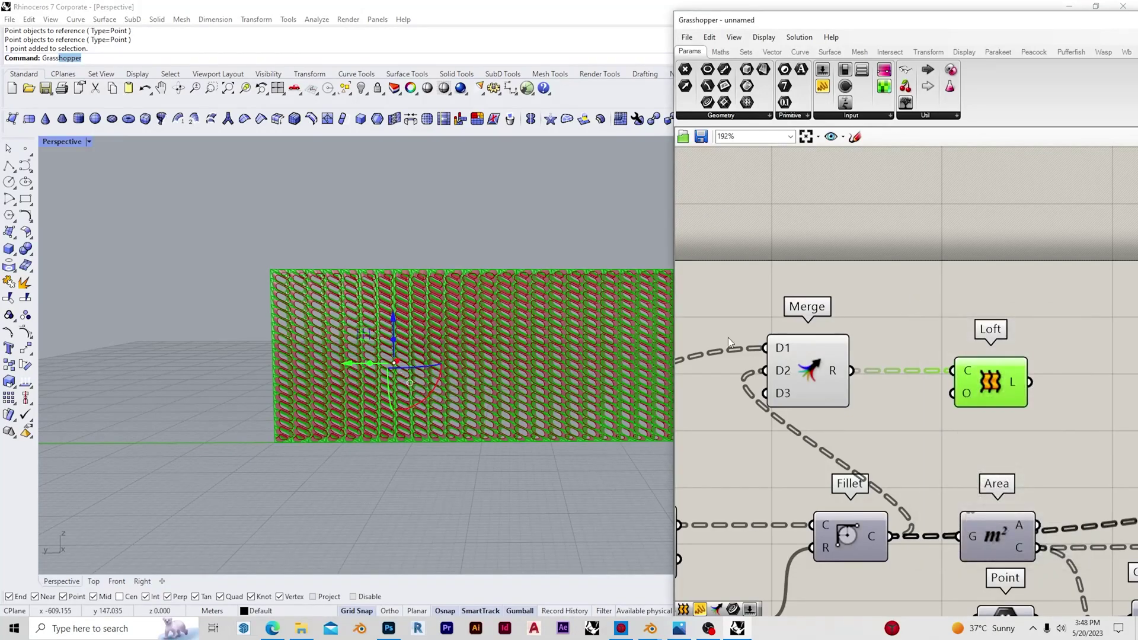
Bake the other Loft, fed by the Merge of the displaced openings, accepting the default bake attributes
scroll(750, 356, "down", 5)
scroll(916, 361, "up", 5)
right_click(913, 329)
left_click(945, 376)
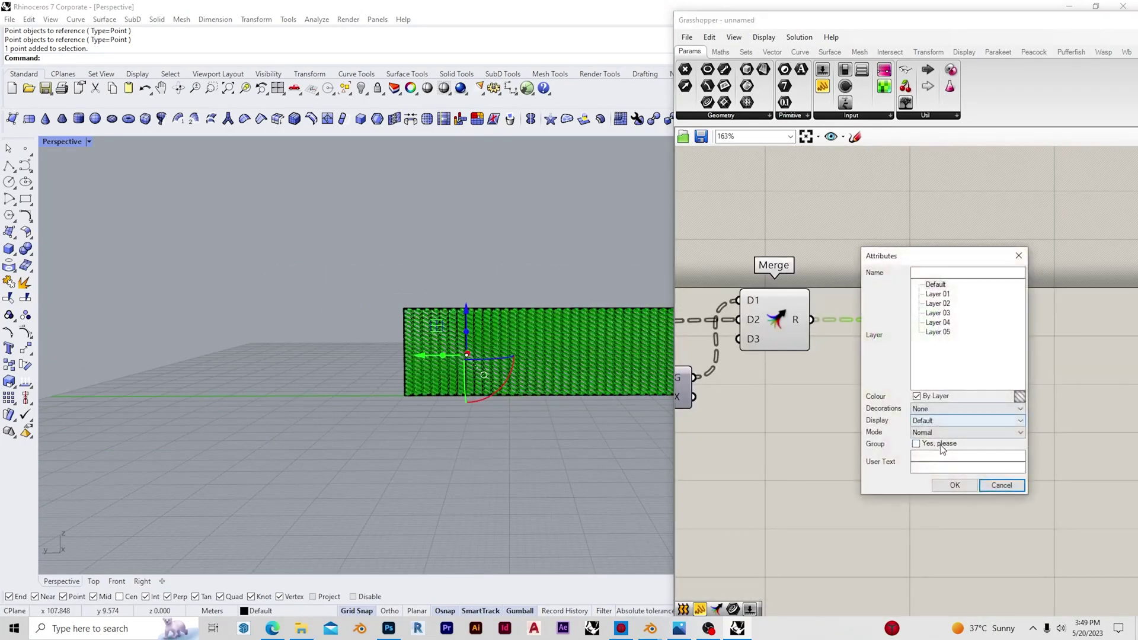
left_click(954, 486)
Select all components on the canvas and minimize the Grasshopper window to reveal the baked facade
left_click(869, 209)
key("ctrl+a")
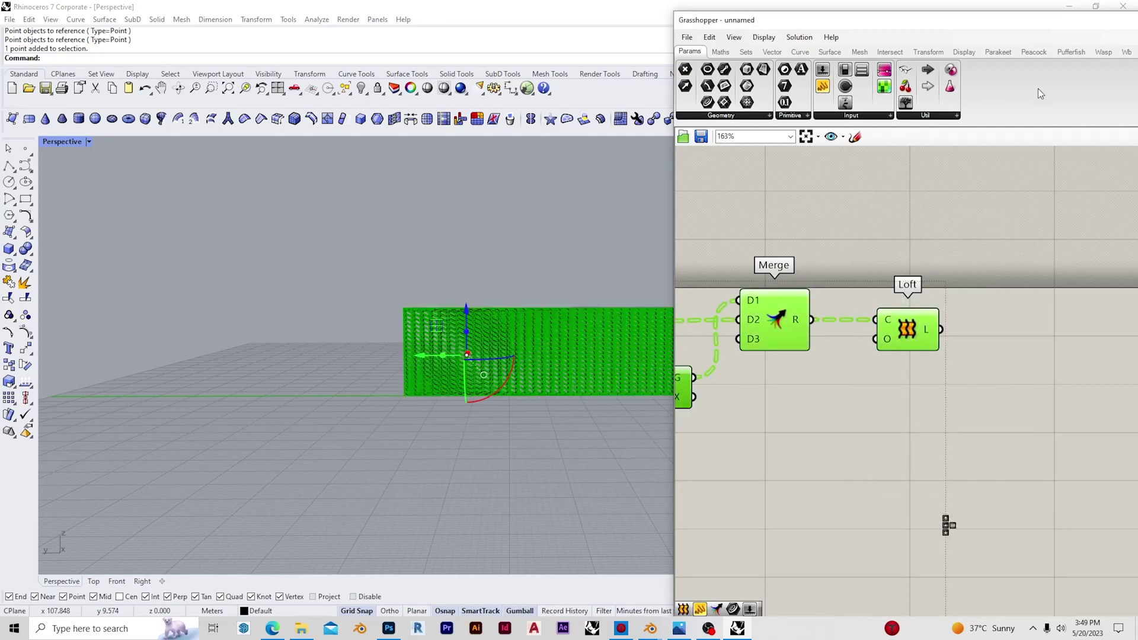
left_click_drag(1054, 25, 610, 21)
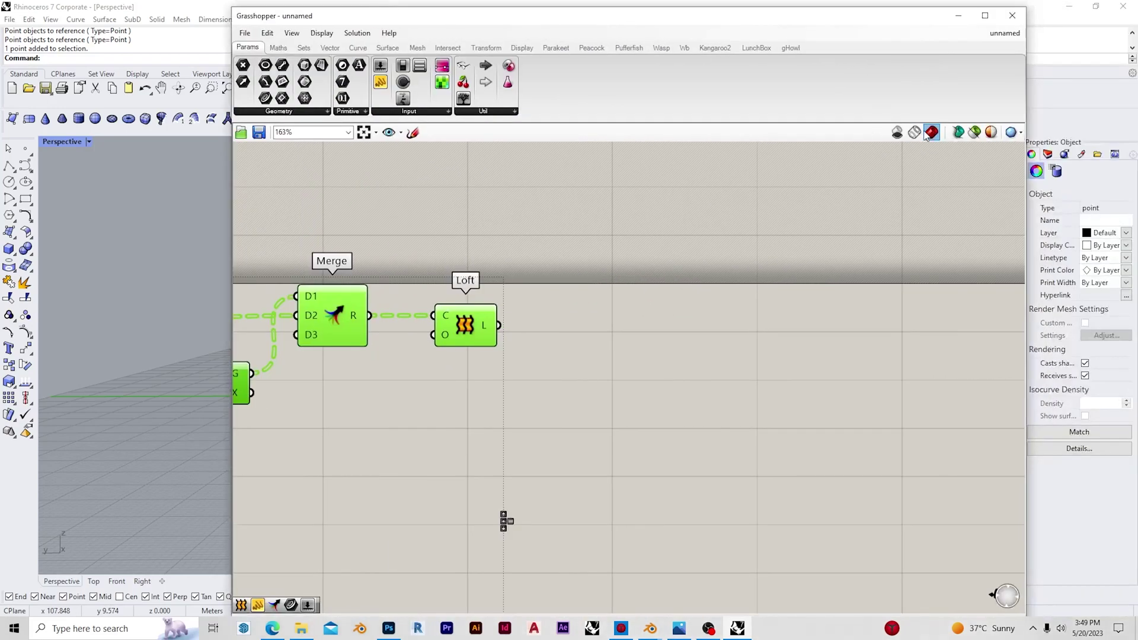
left_click(951, 19)
left_click(800, 370)
scroll(602, 409, "up", 9)
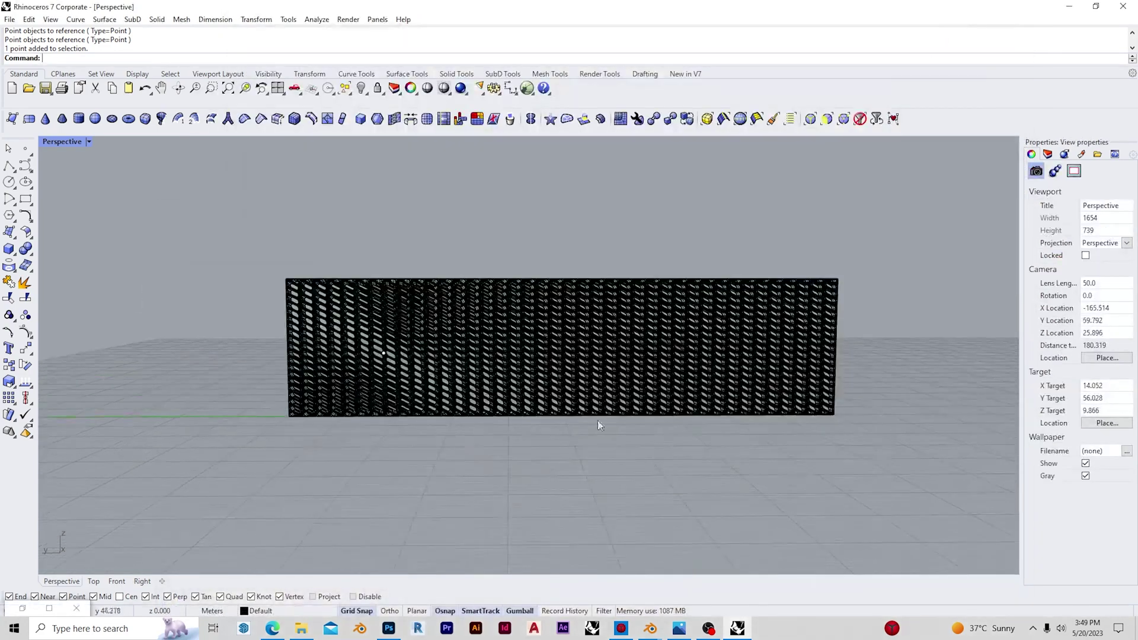
scroll(646, 350, "down", 7)
Set the Perspective viewport to Rendered display and examine the facade from both sides and up close
left_click(89, 142)
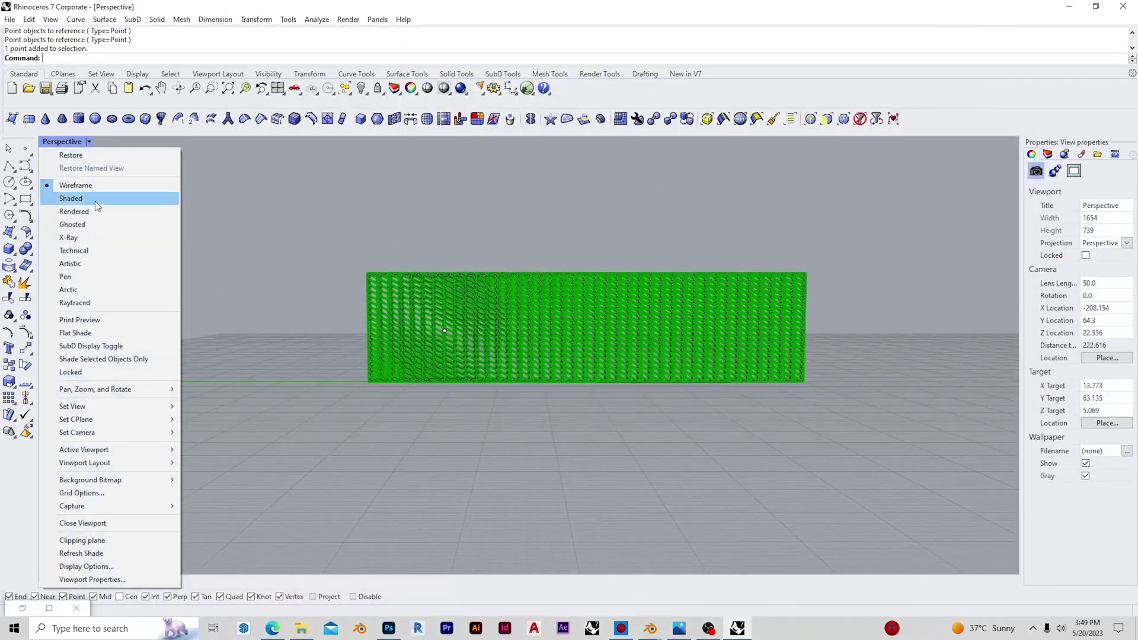
left_click(98, 212)
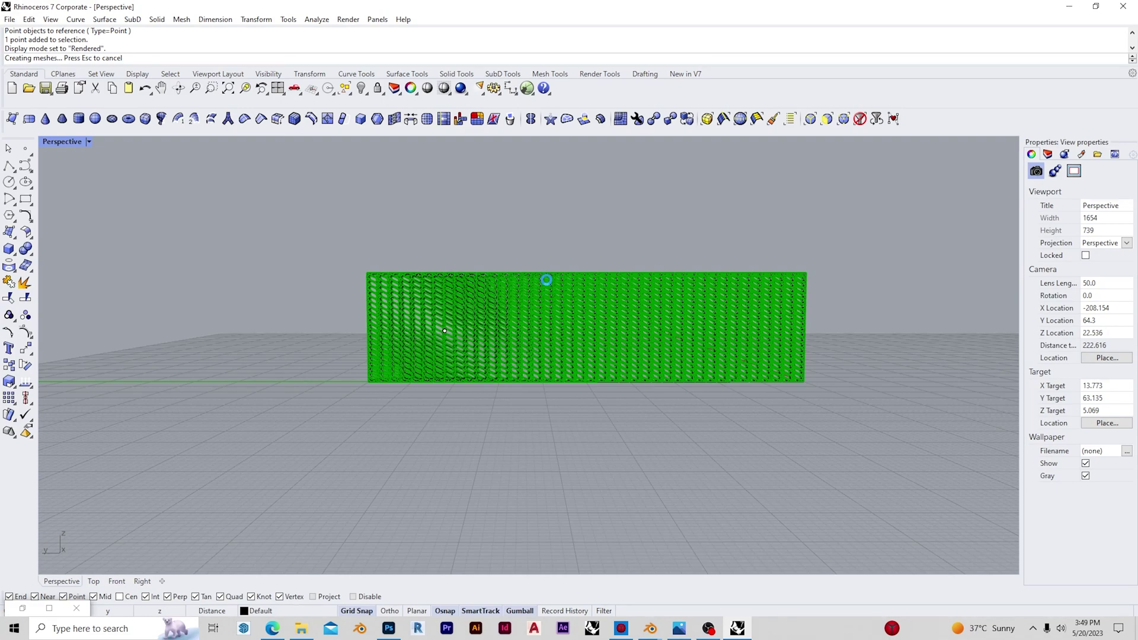
scroll(516, 320, "up", 4)
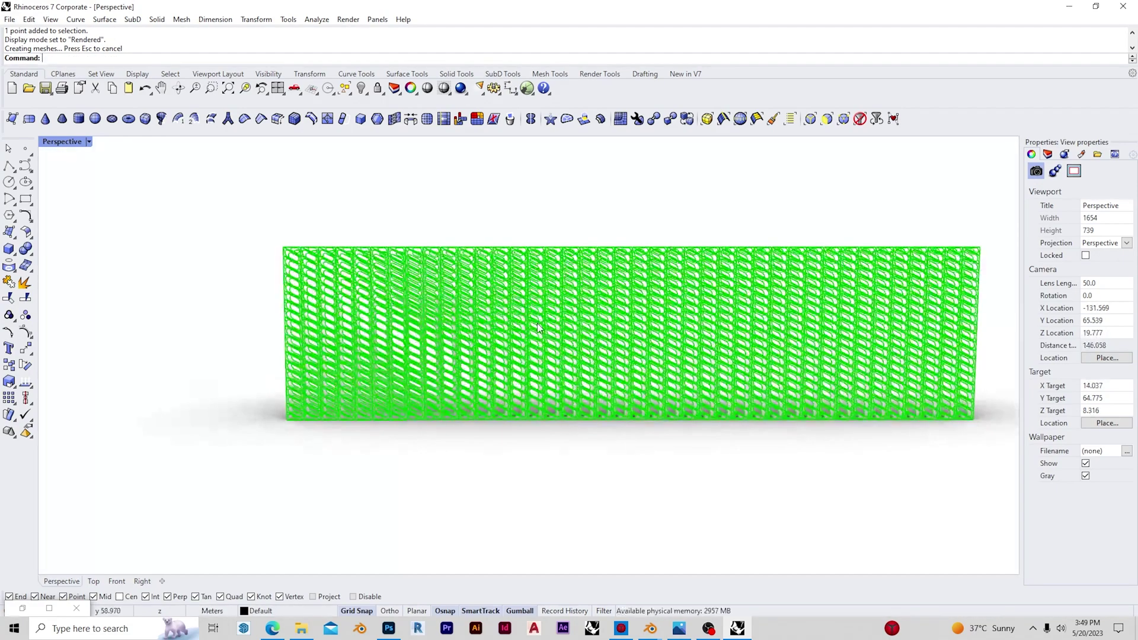
right_click_drag(611, 320, 898, 309)
scroll(898, 309, "down", 3)
scroll(468, 300, "up", 13)
scroll(475, 303, "down", 2)
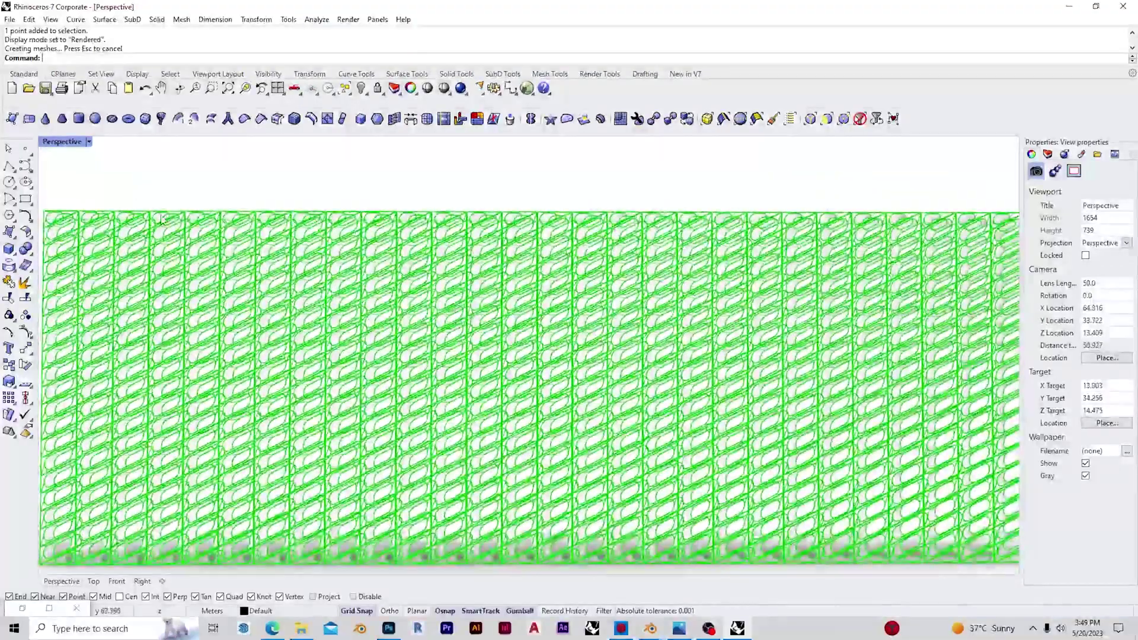
Switch the Perspective viewport to Shaded display and examine the panel openings up close and the whole facade
left_click(89, 142)
left_click(113, 196)
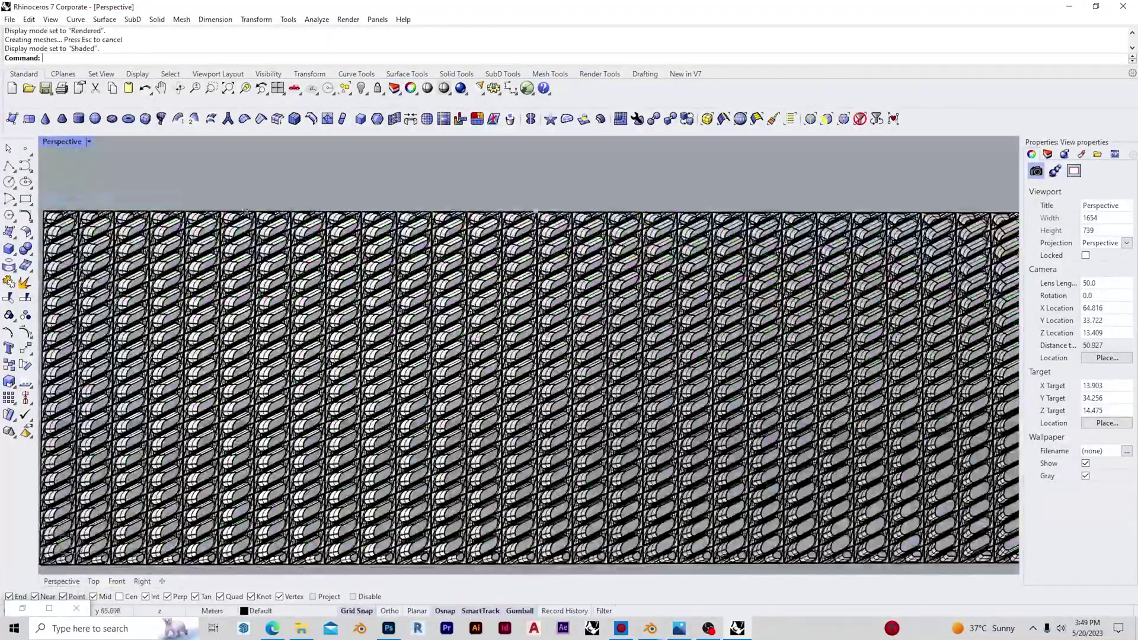
scroll(552, 307, "down", 6)
scroll(541, 336, "up", 7)
right_click_drag(541, 335, 382, 349)
scroll(378, 350, "down", 12)
right_click_drag(554, 364, 692, 365)
scroll(676, 378, "down", 5)
scroll(682, 366, "up", 9)
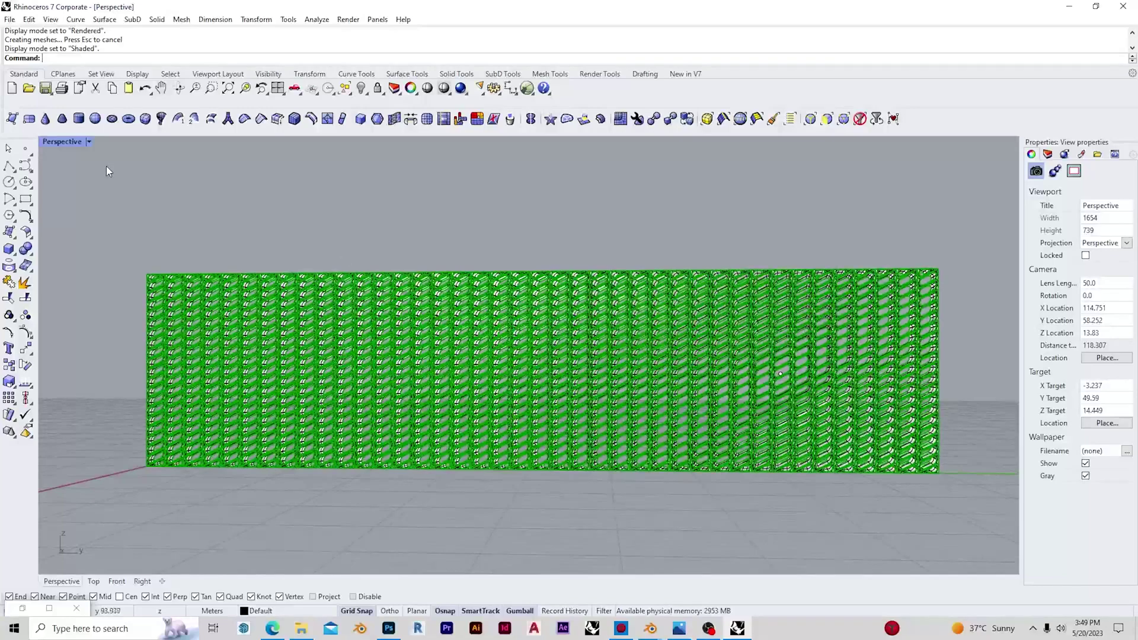